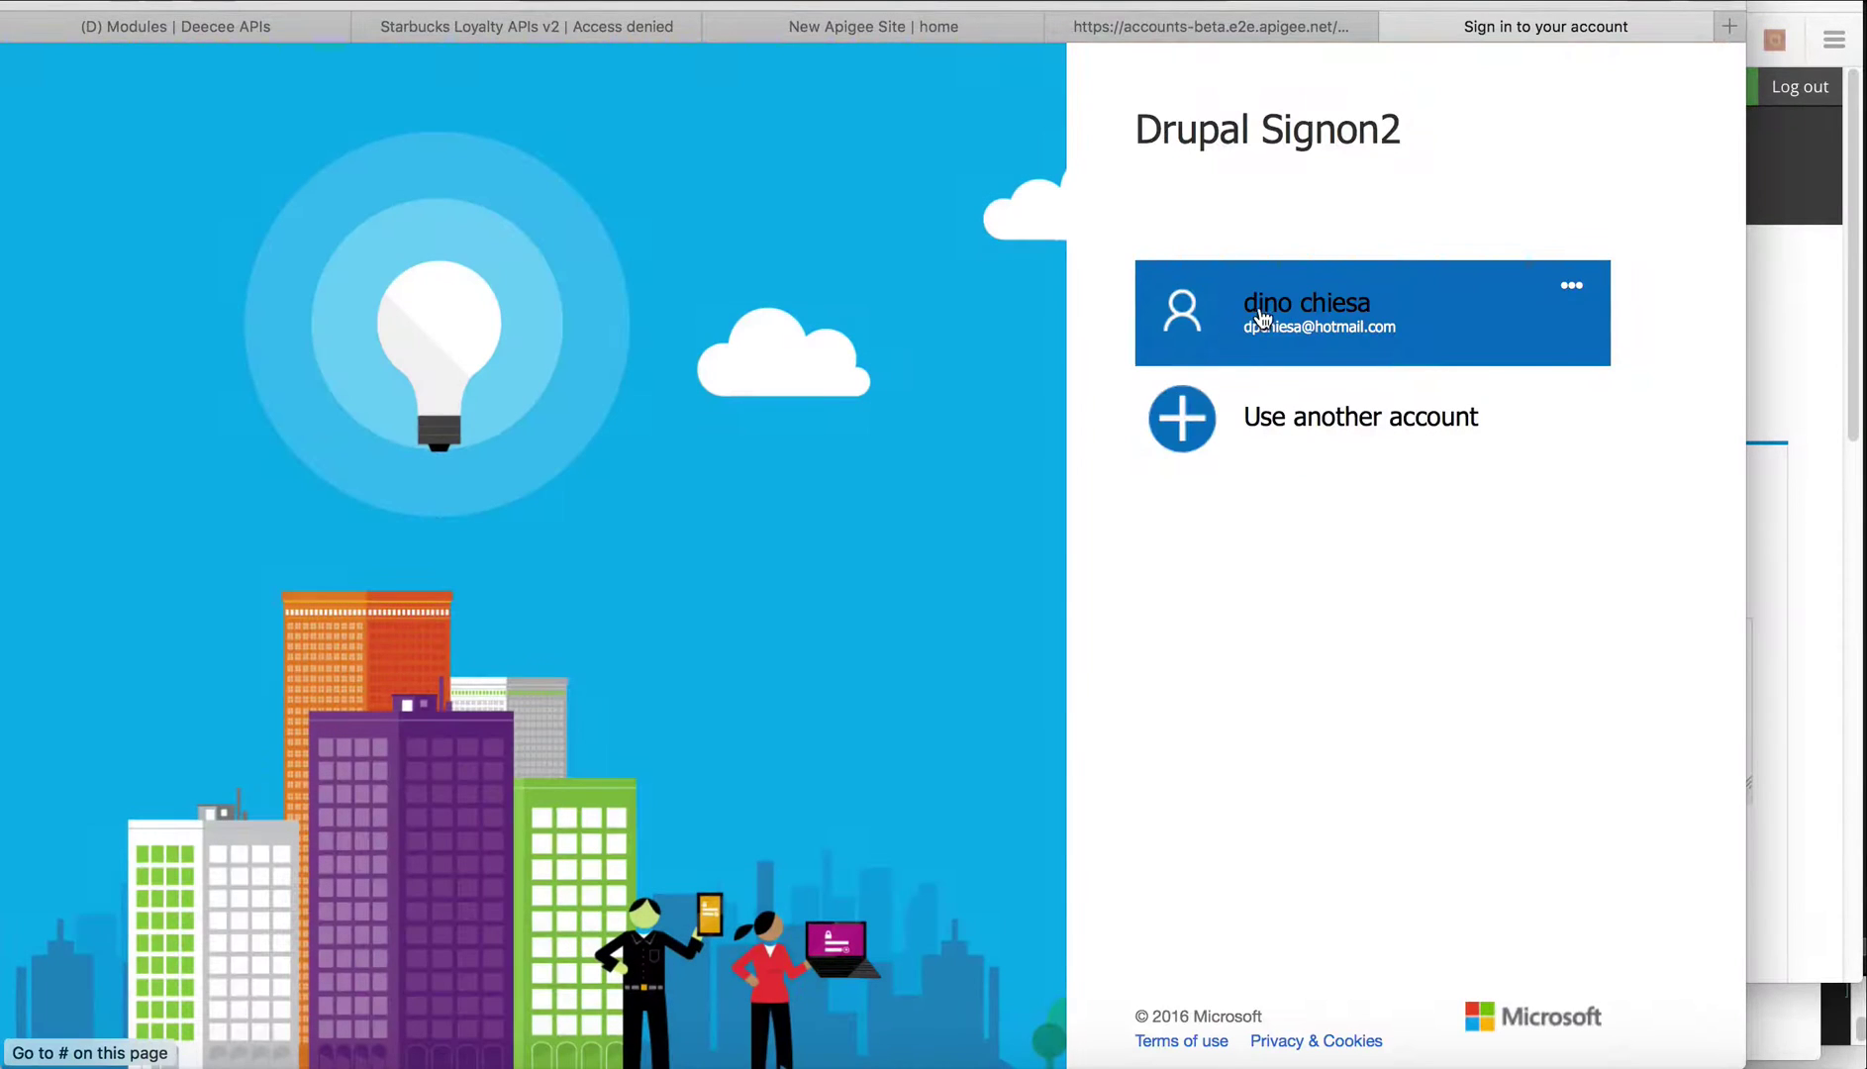
Sign in with the listed Microsoft account by entering the account password
click(1264, 313)
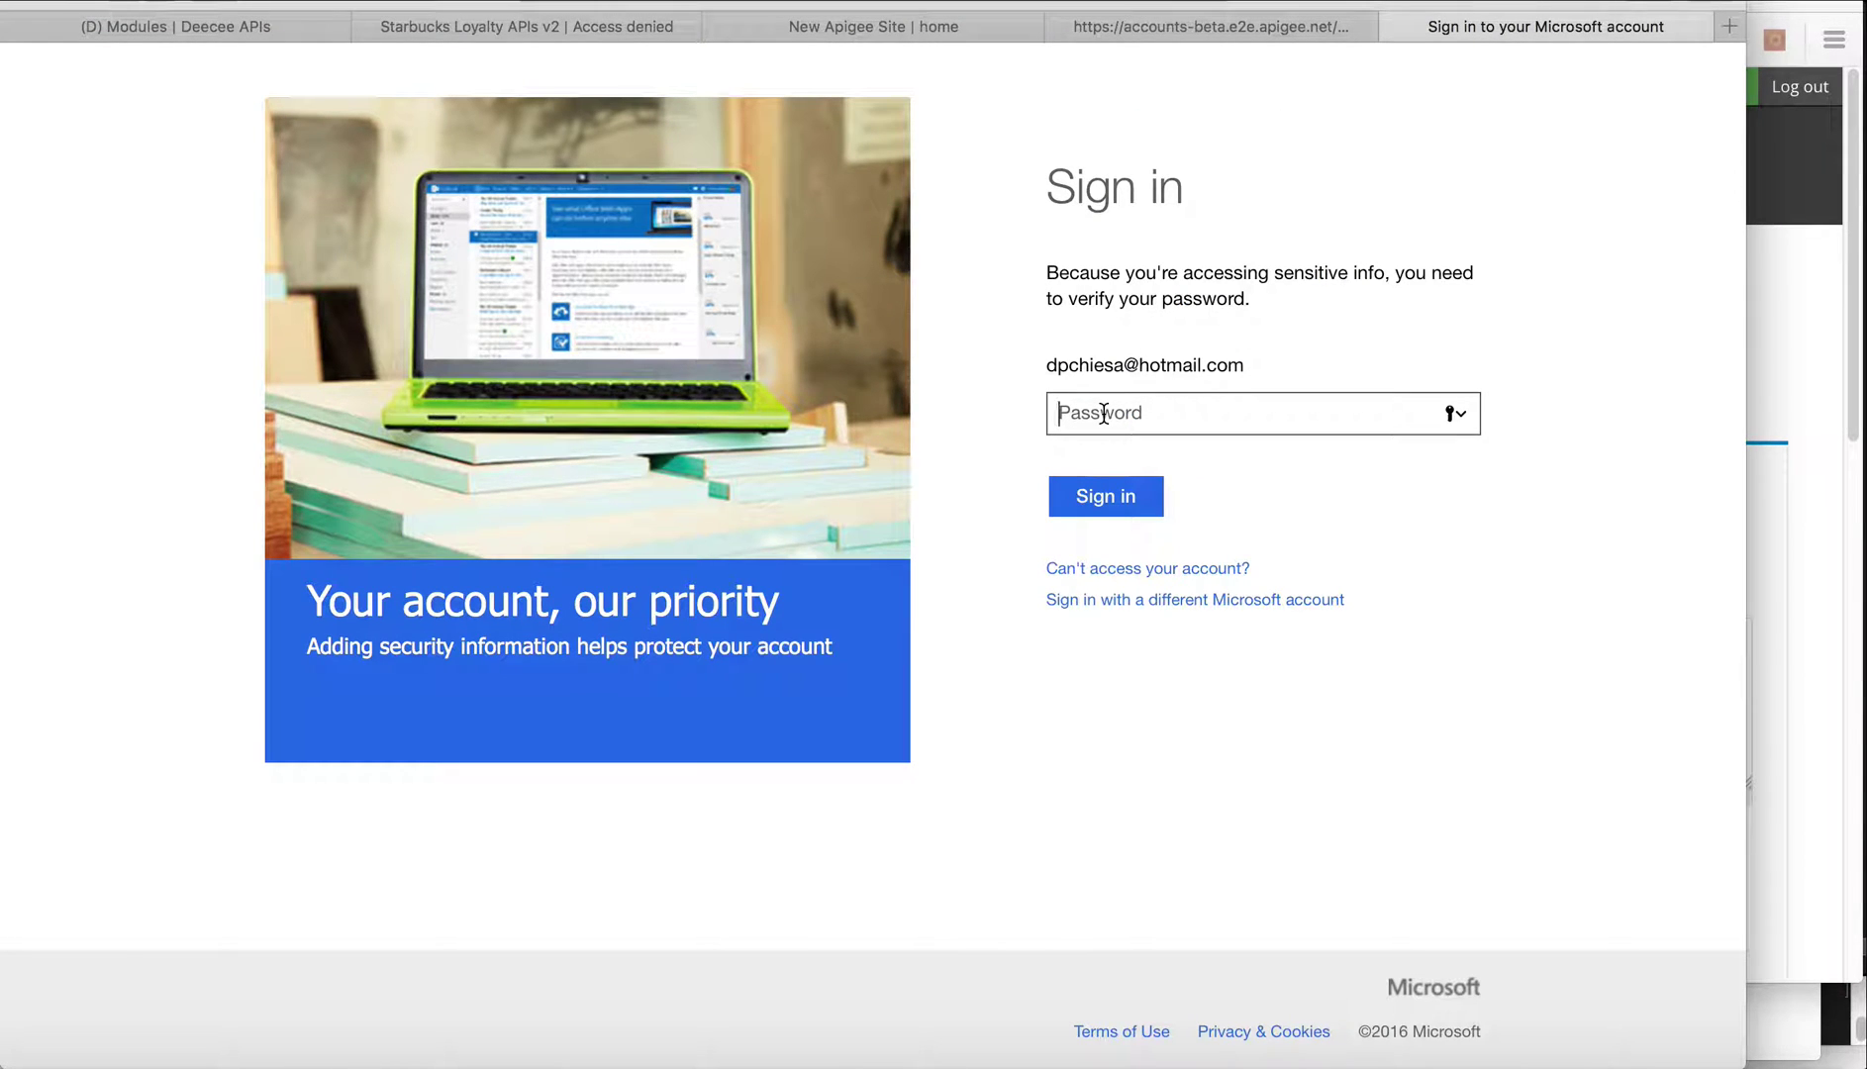
text(•••••••••••)
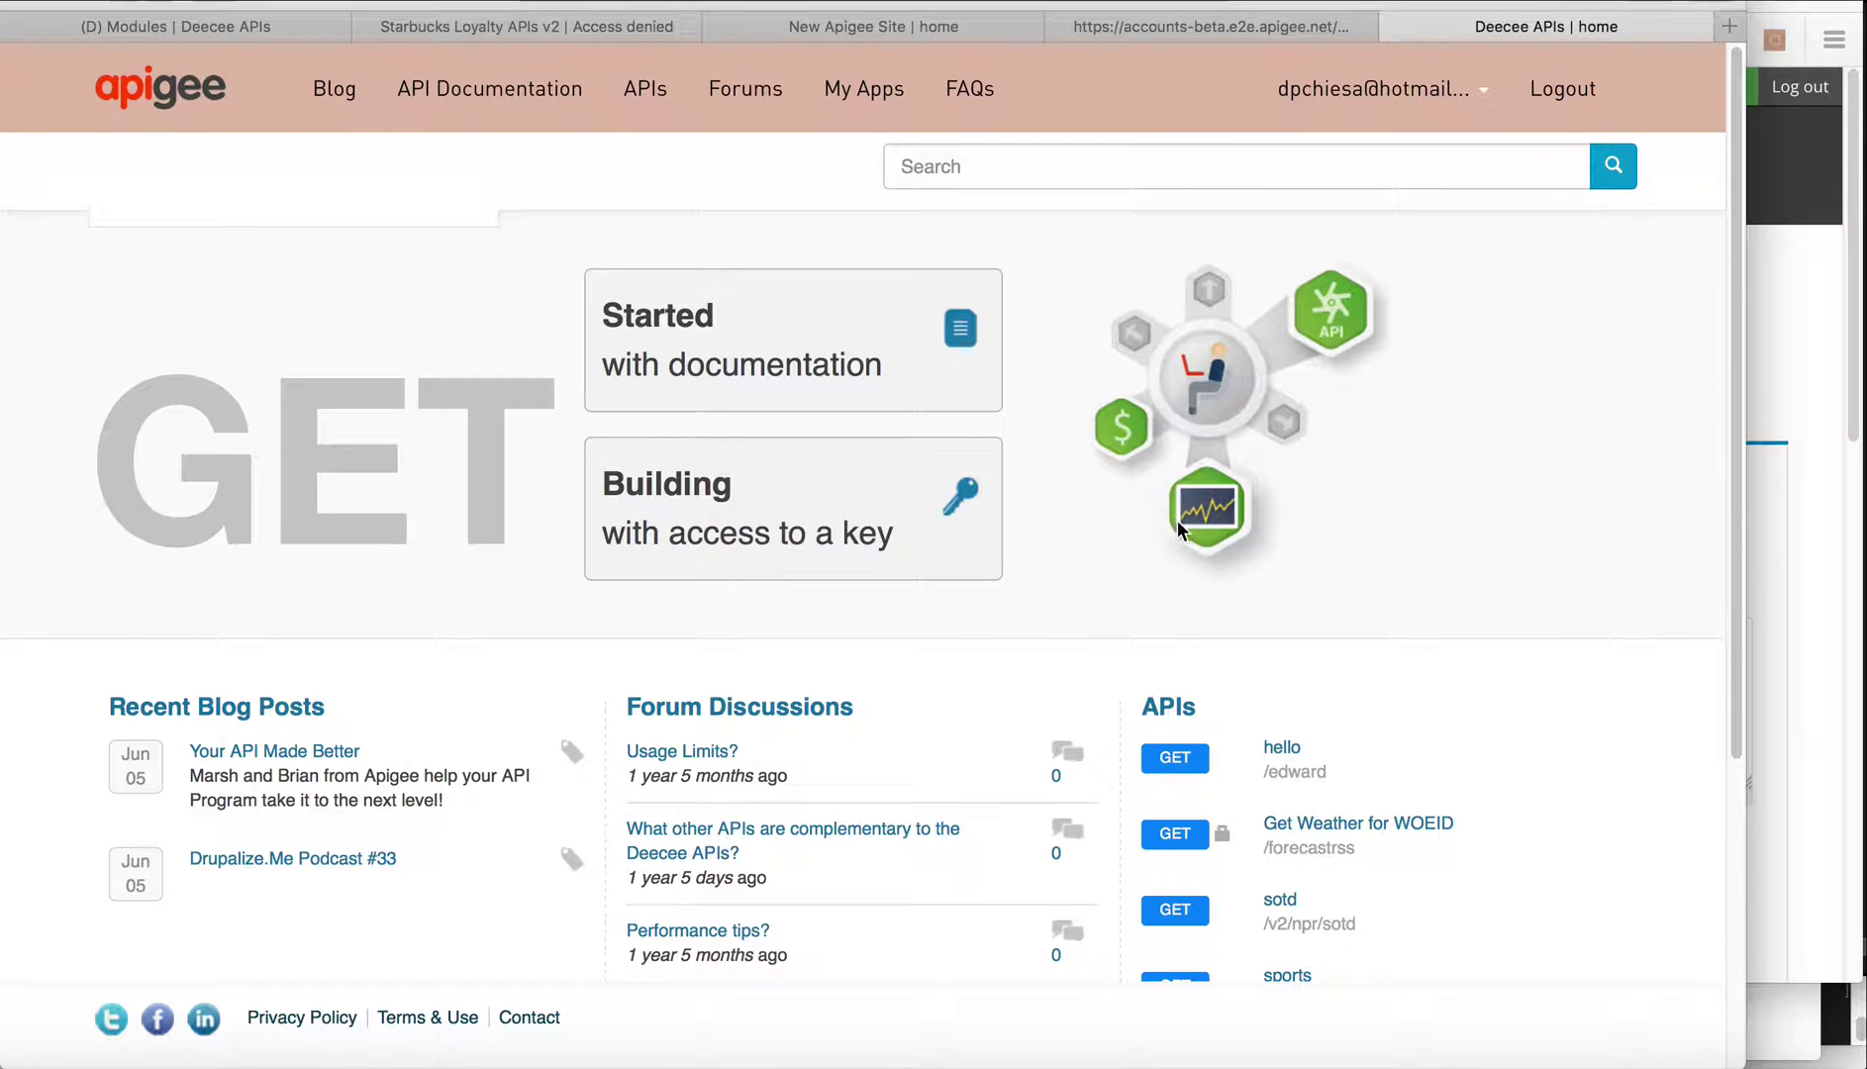
Review the first name, last name and e-mail address on the Edit Profile page
click(1455, 91)
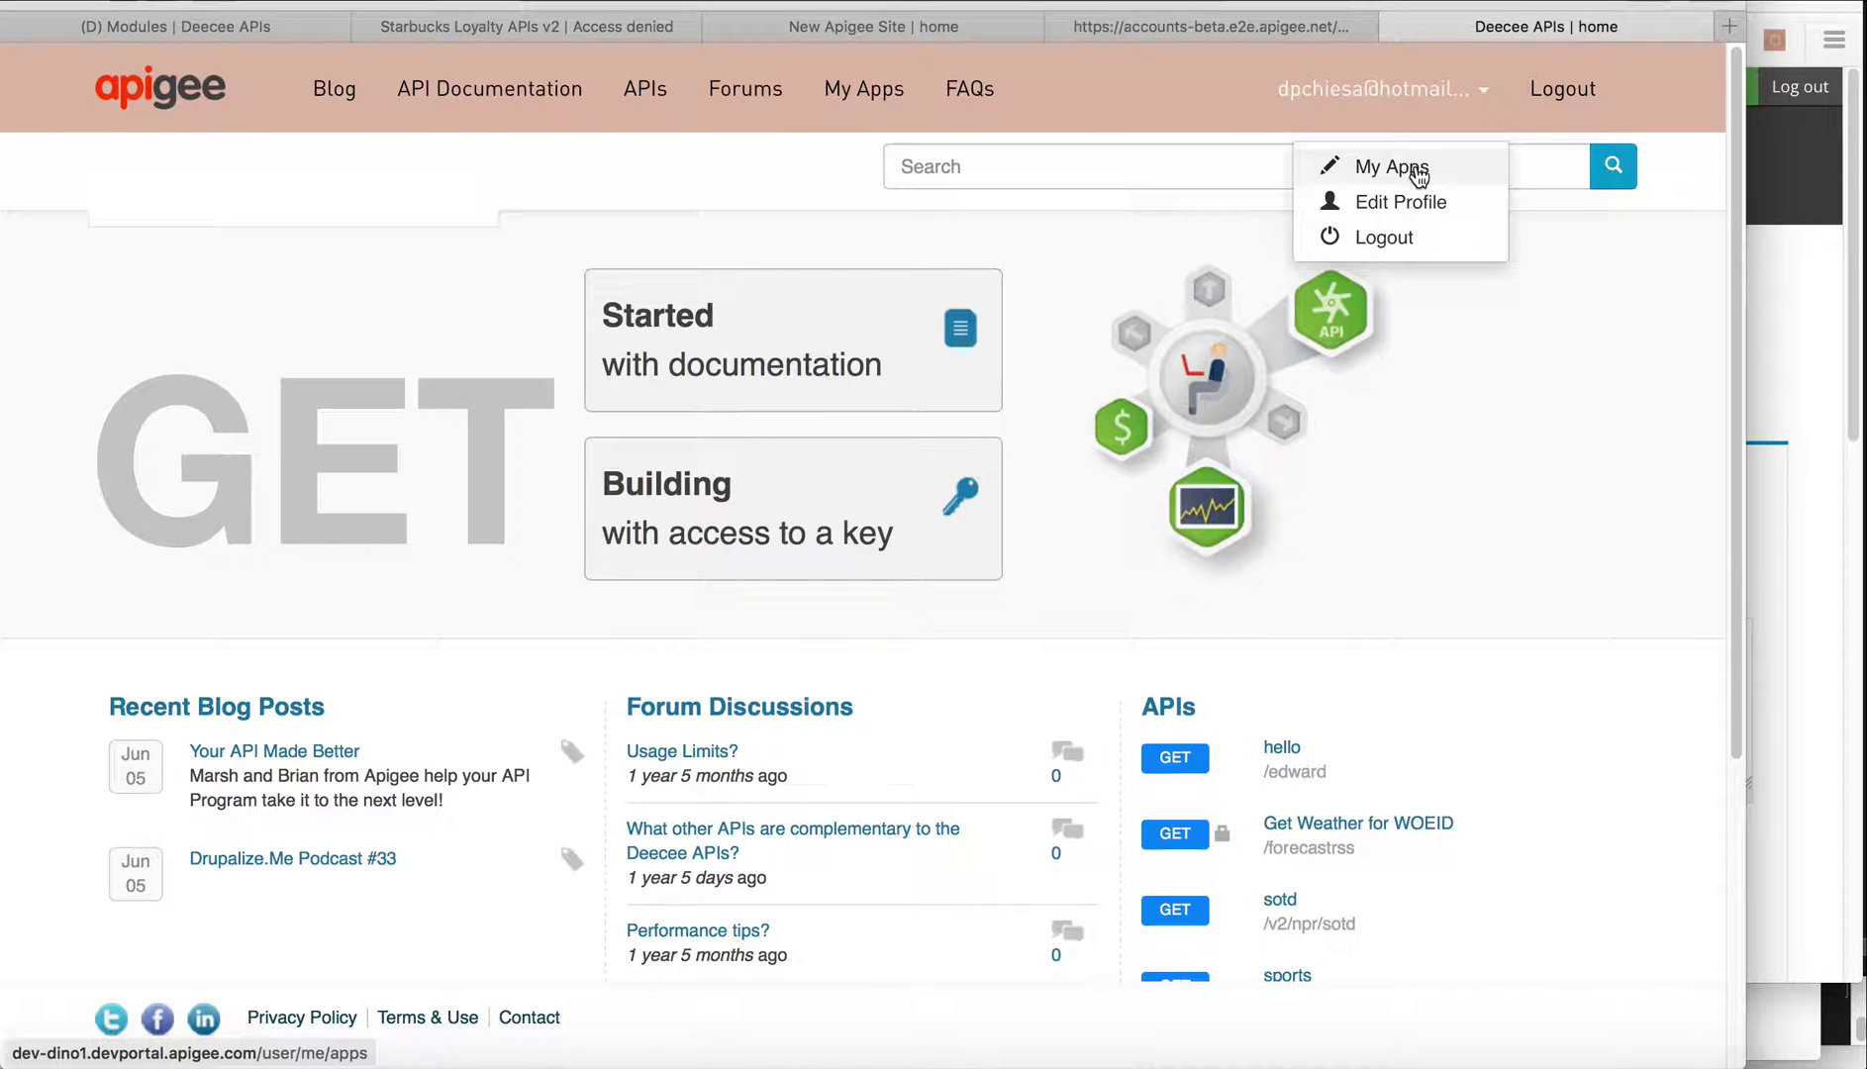
click(1413, 202)
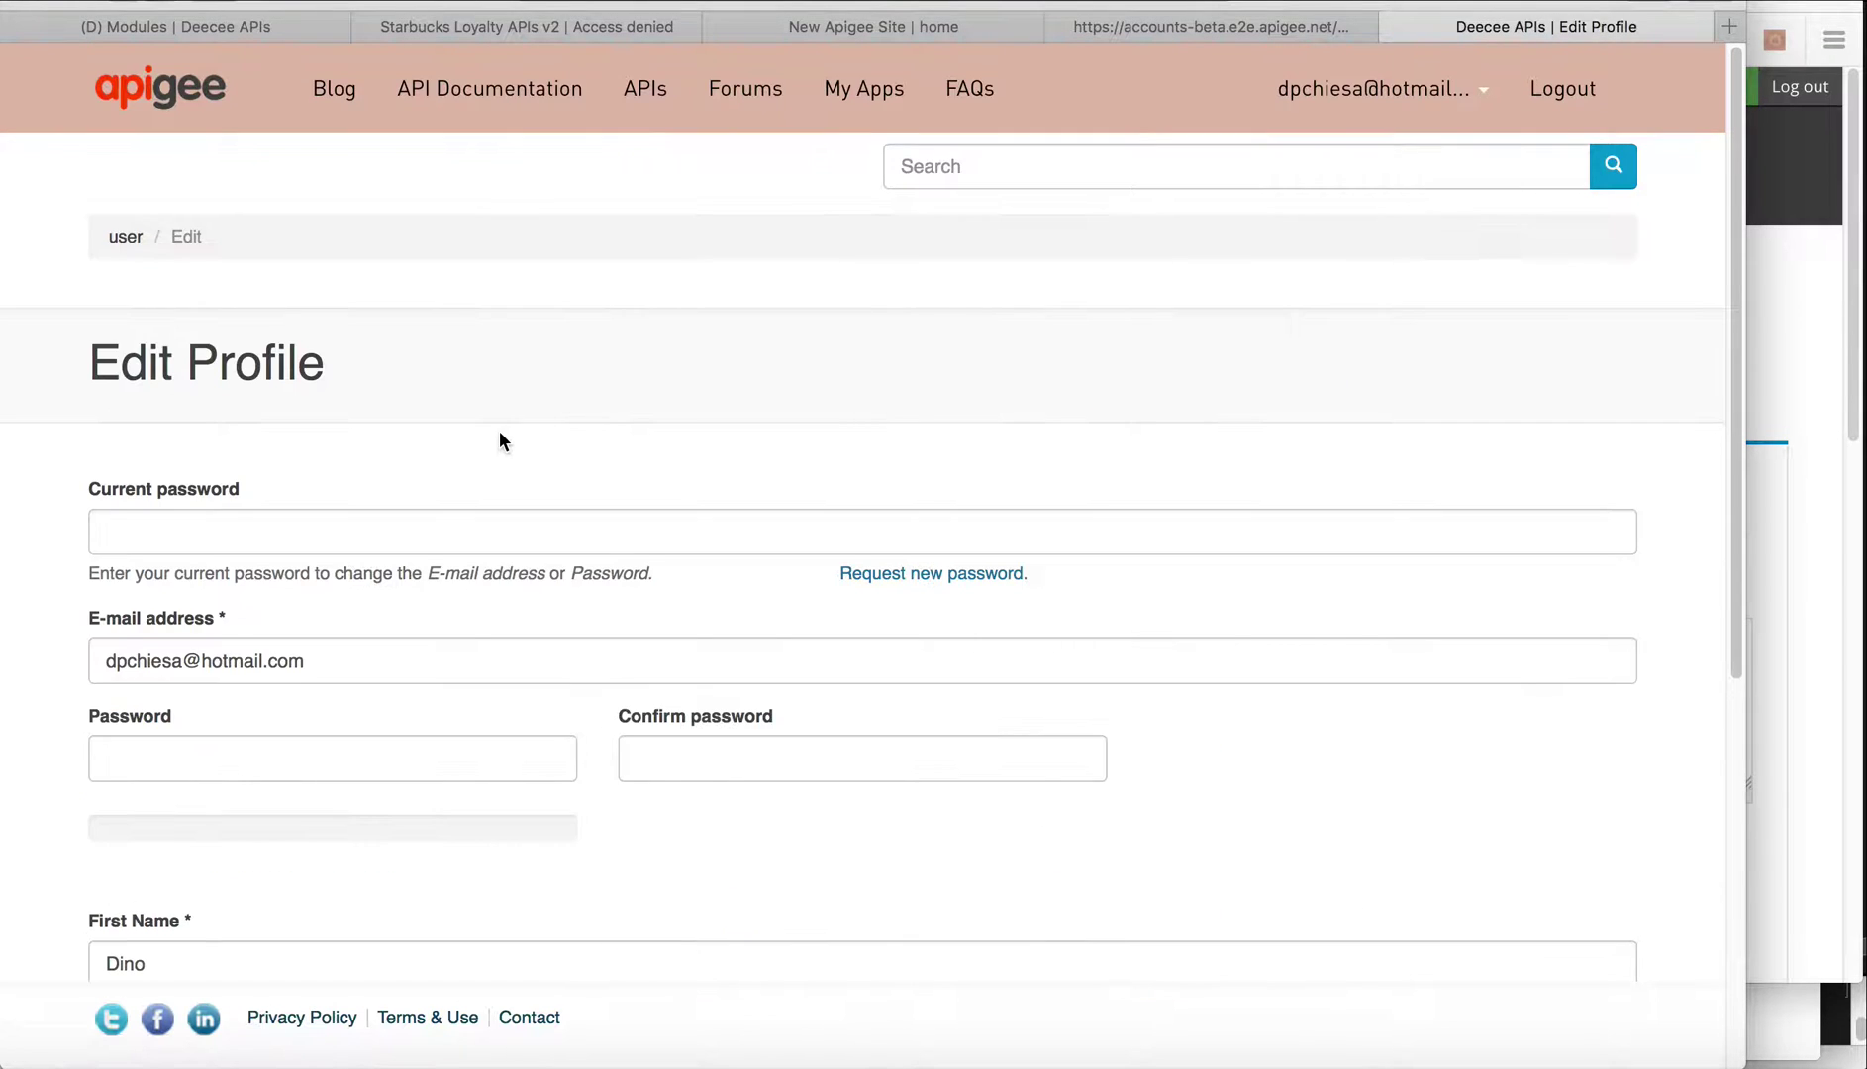
scroll(500, 437, down, 5)
click(349, 400)
click(339, 519)
scroll(339, 519, up, 5)
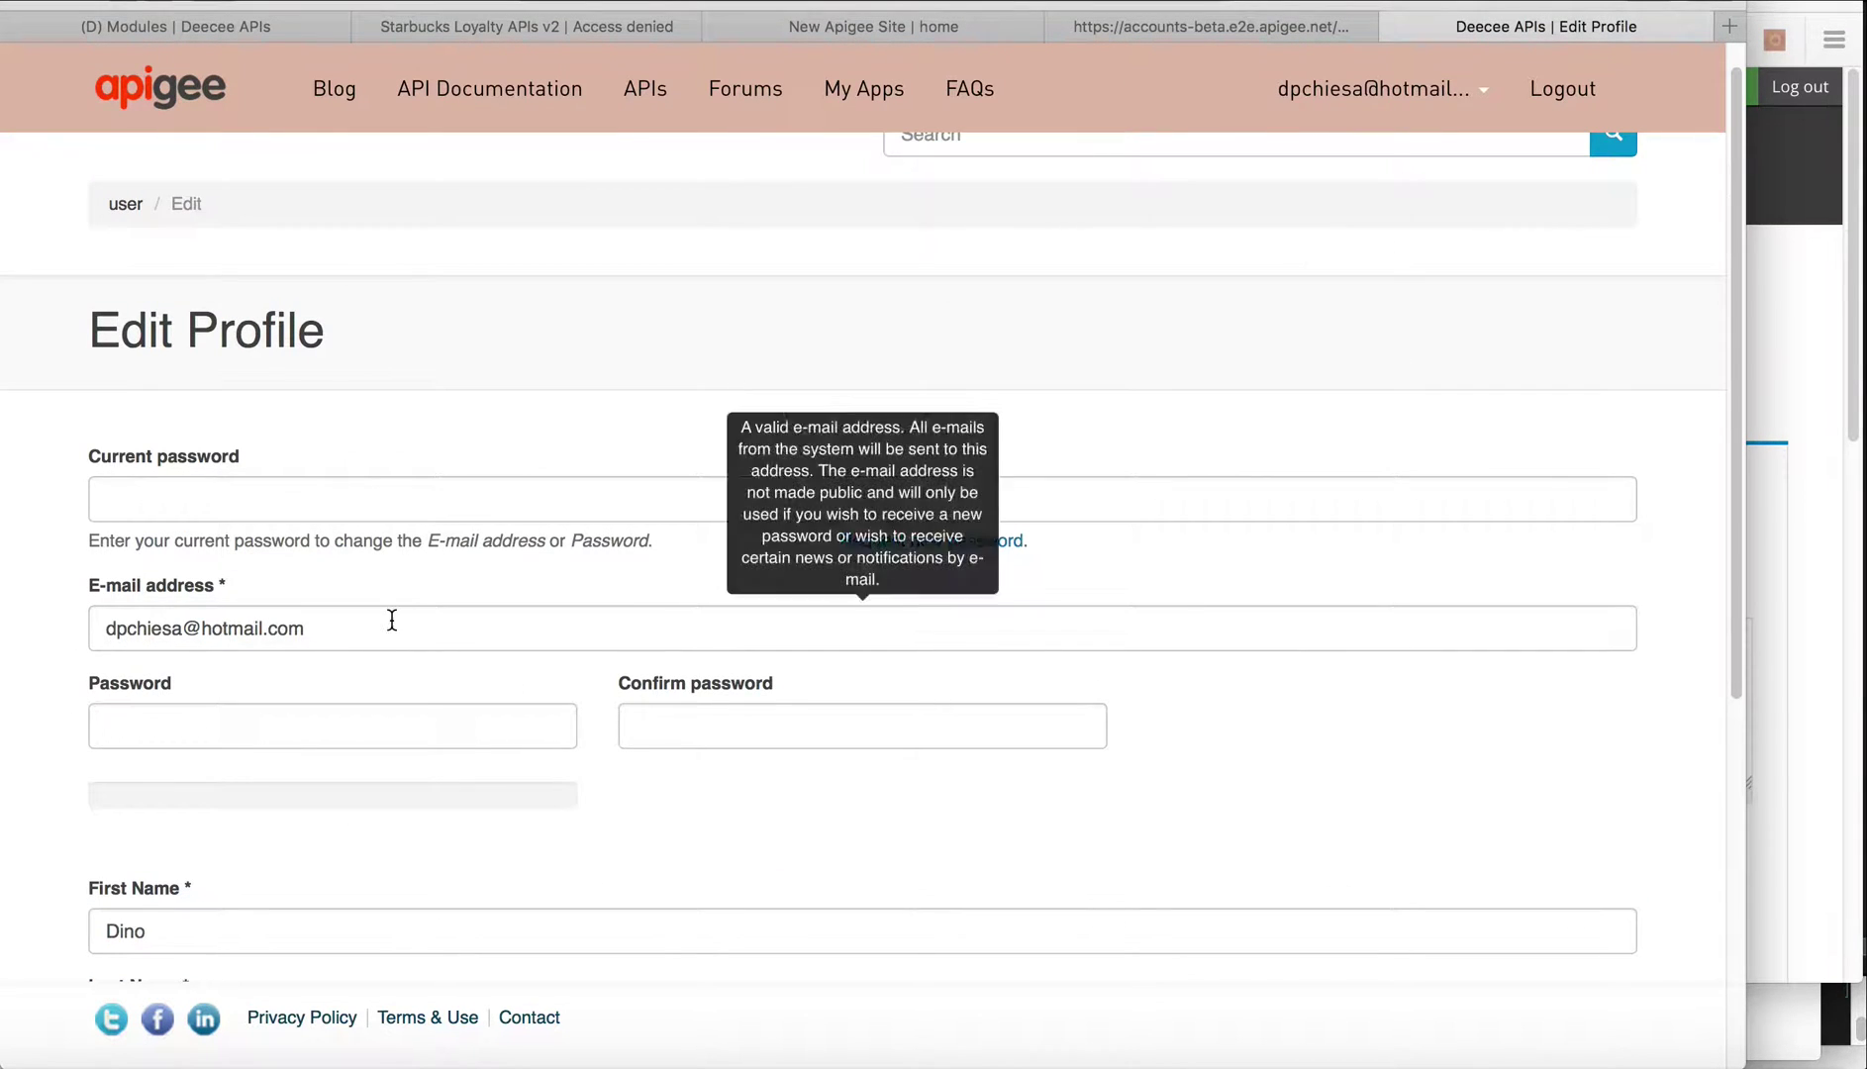
click(393, 624)
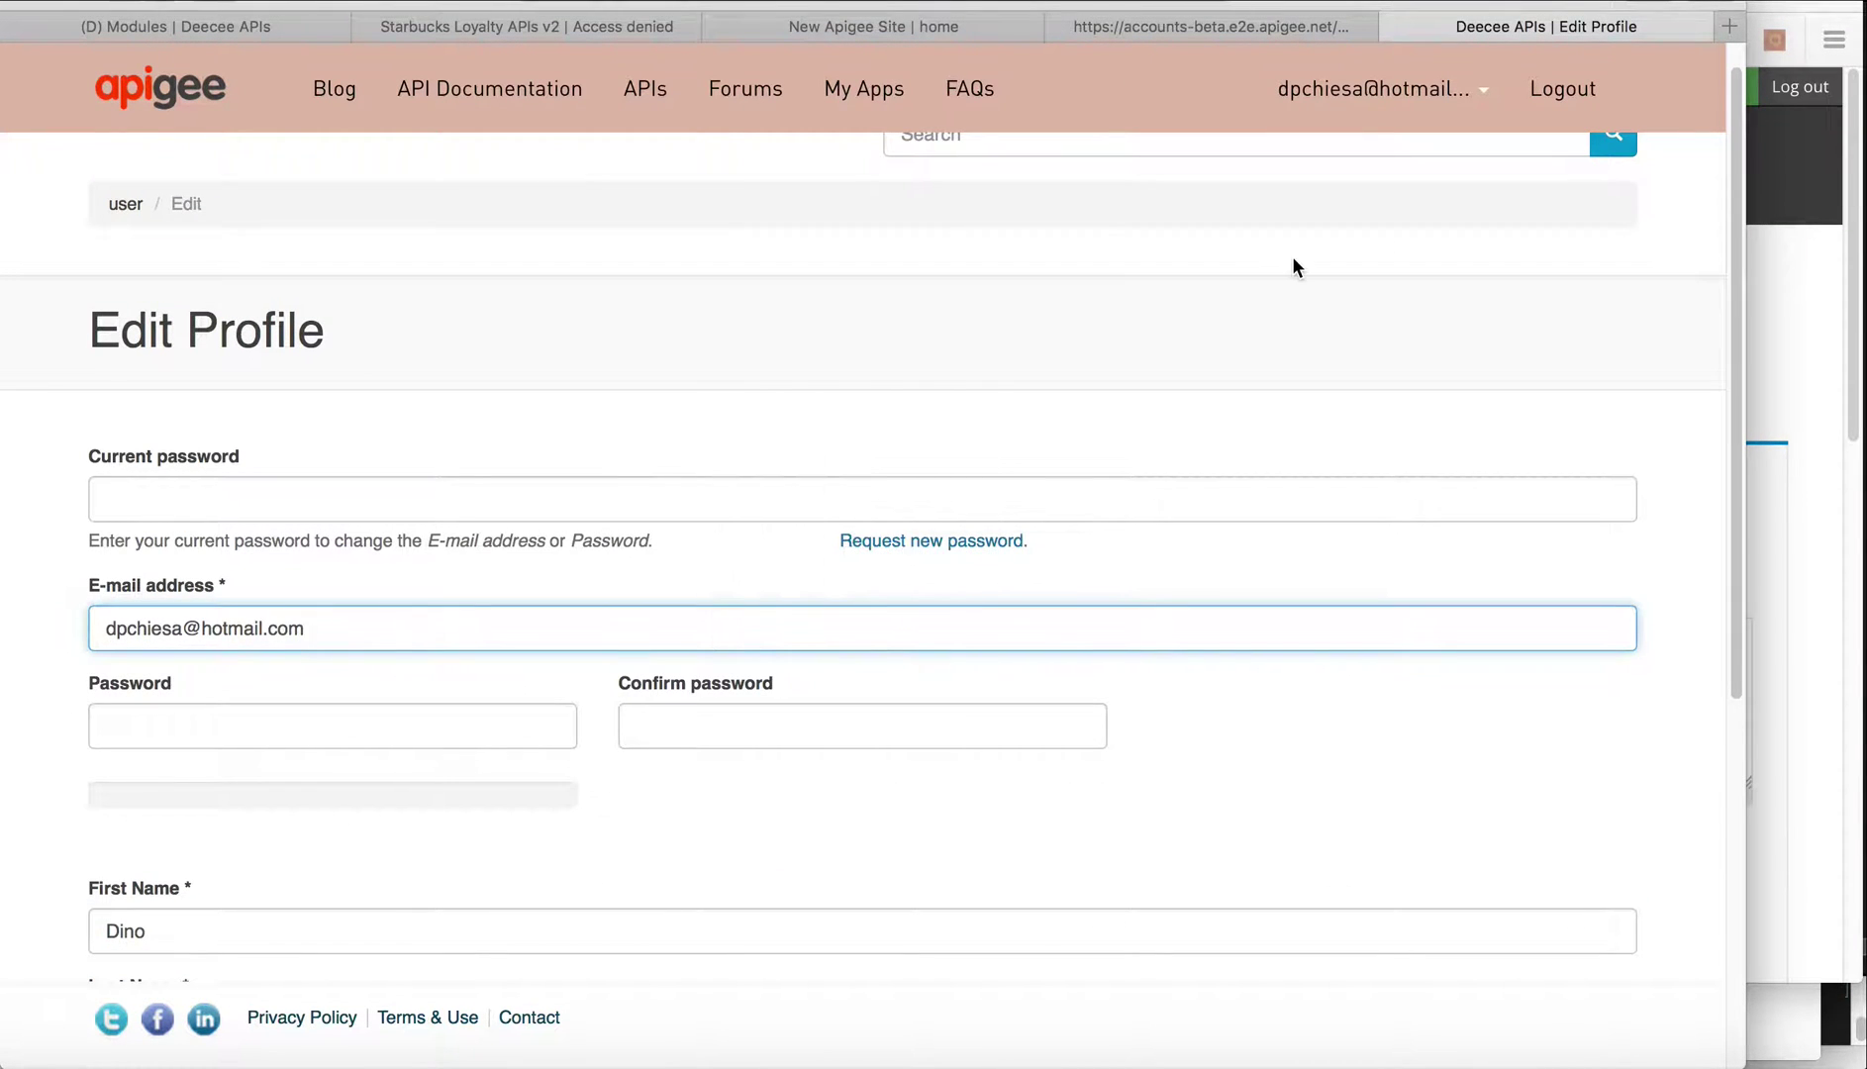
Look at My Apps via the user menu, then log out of the portal
click(1465, 91)
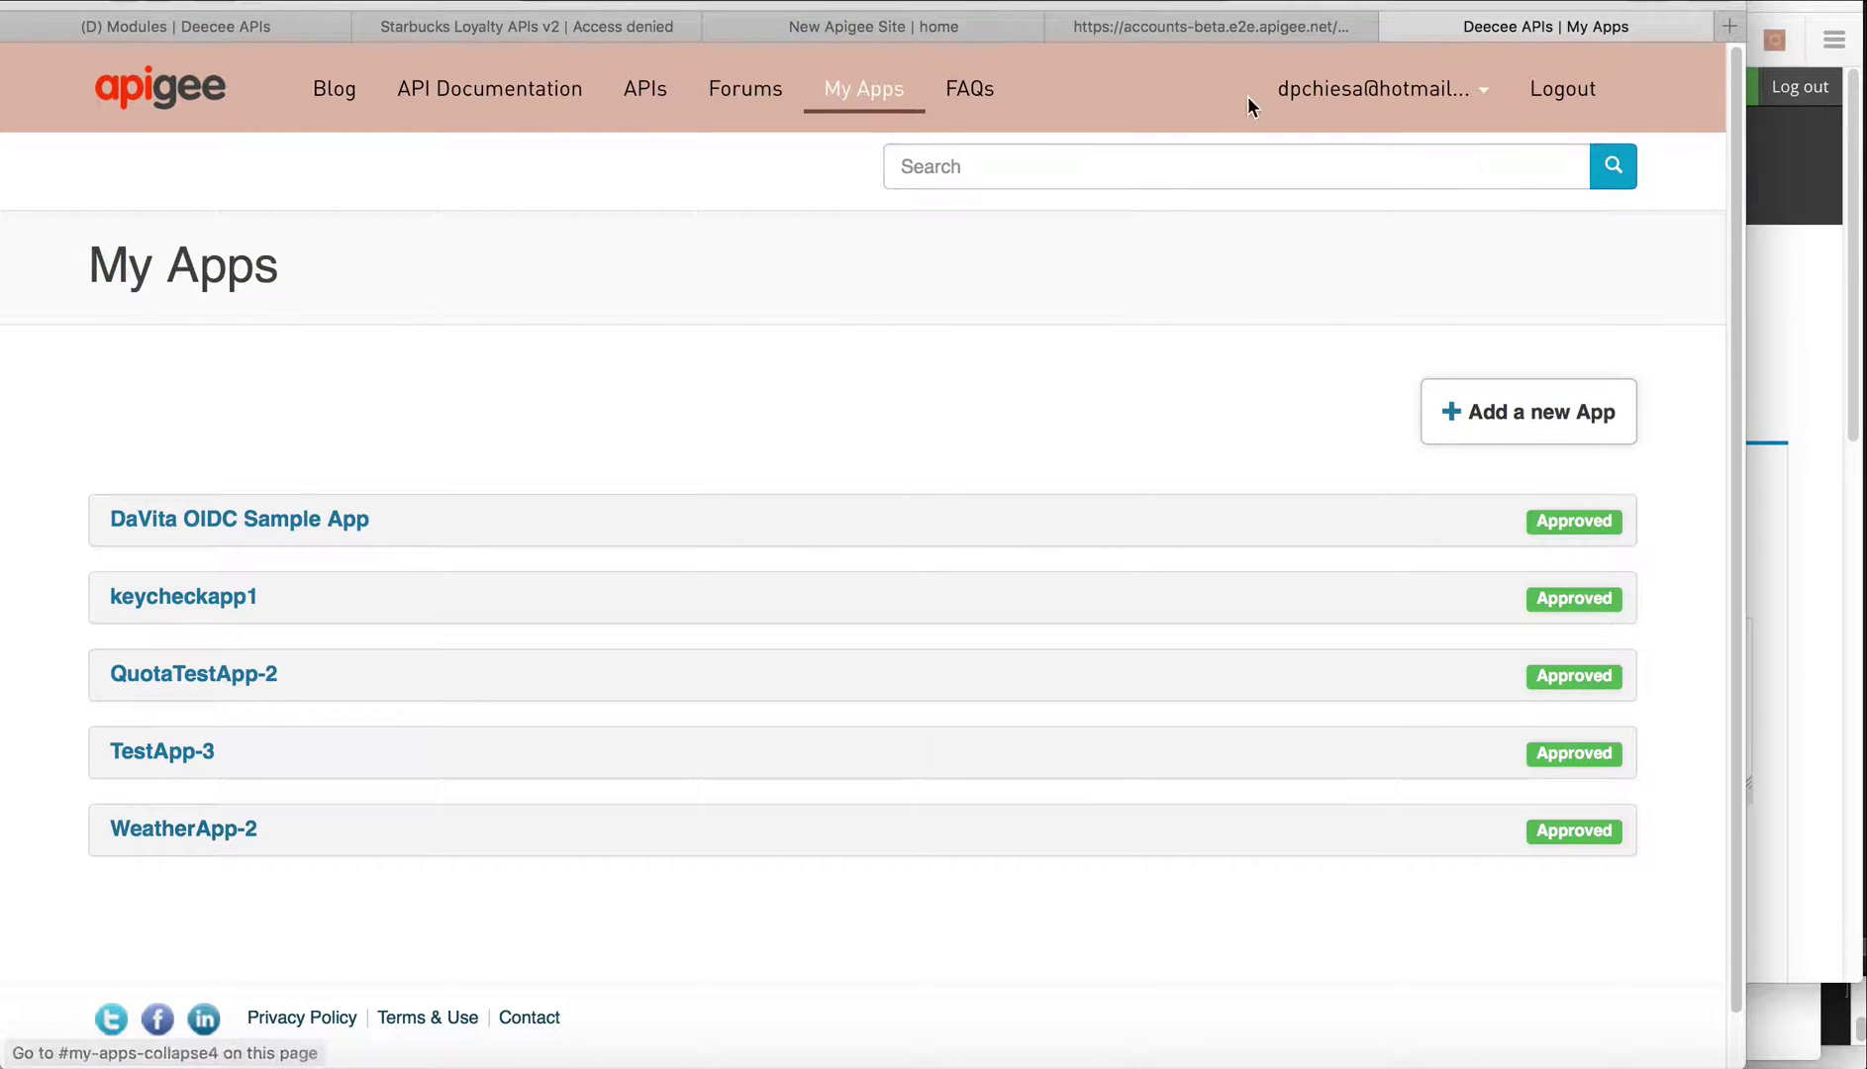
click(1320, 107)
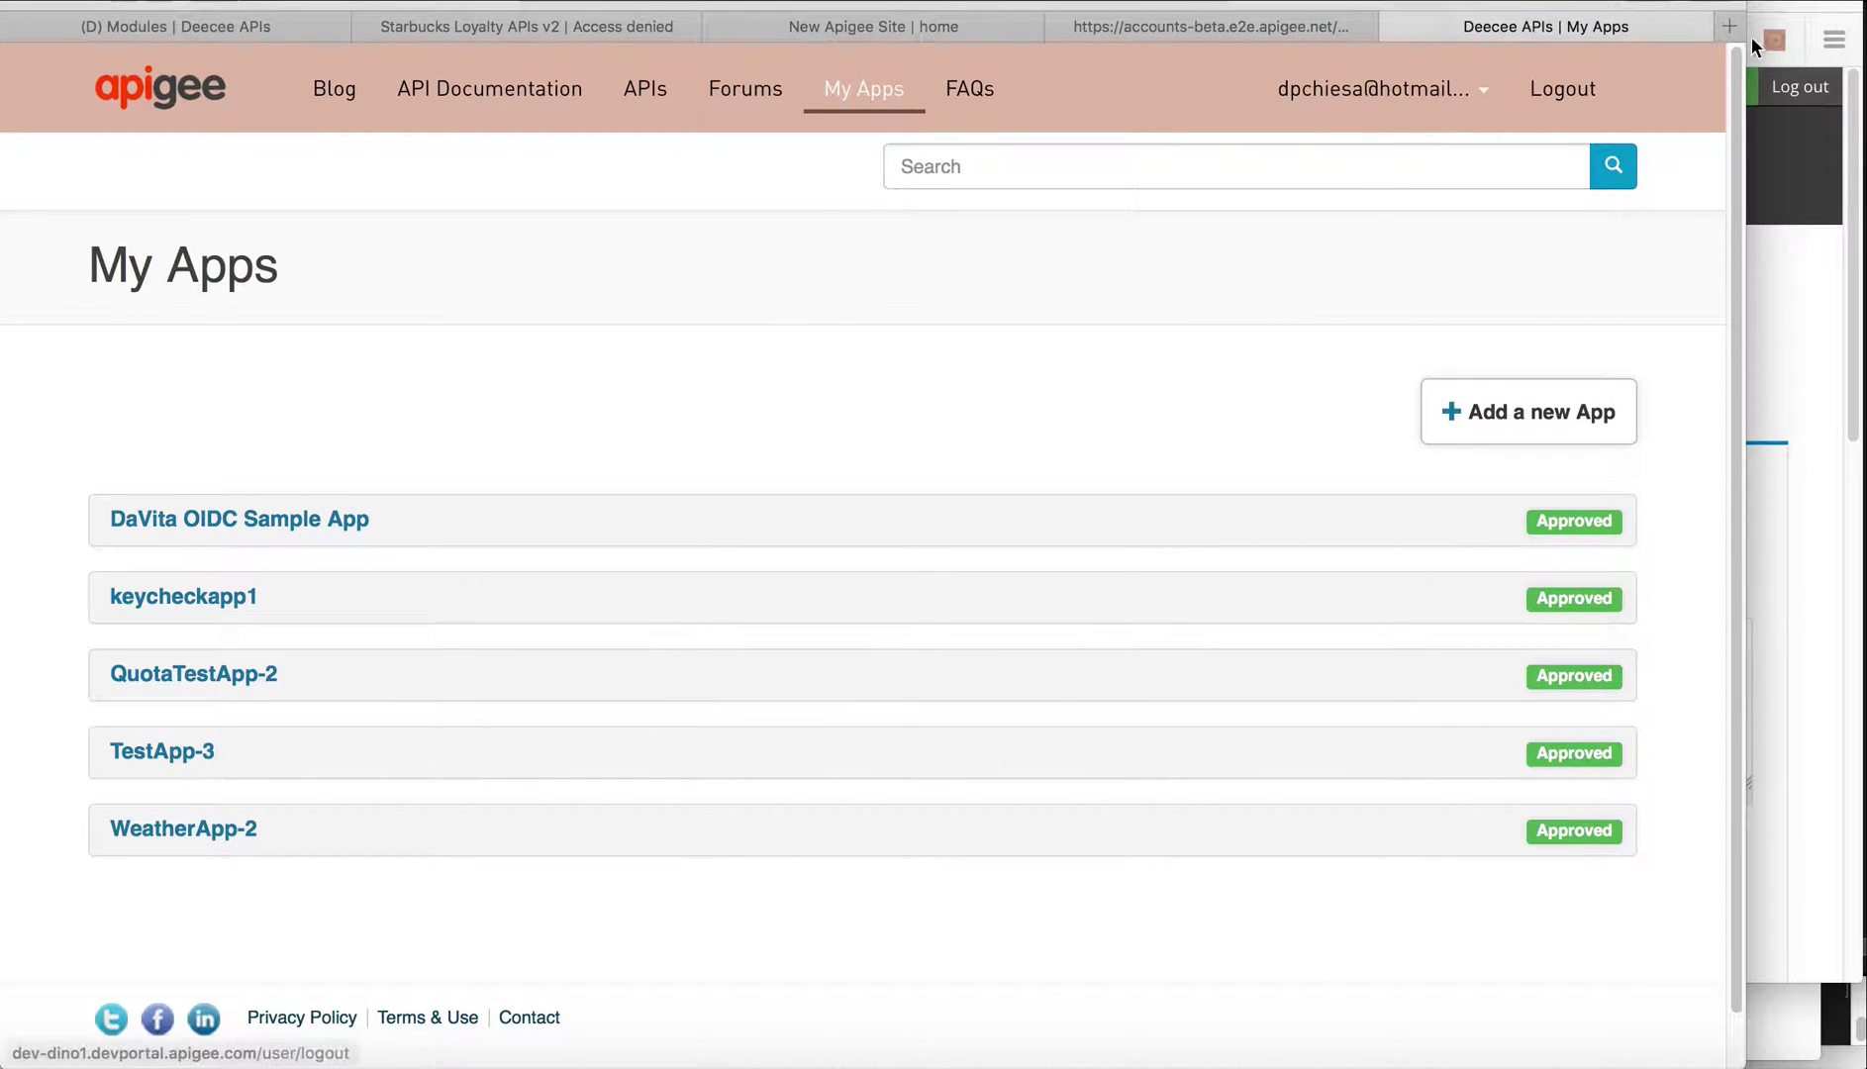
click(1561, 119)
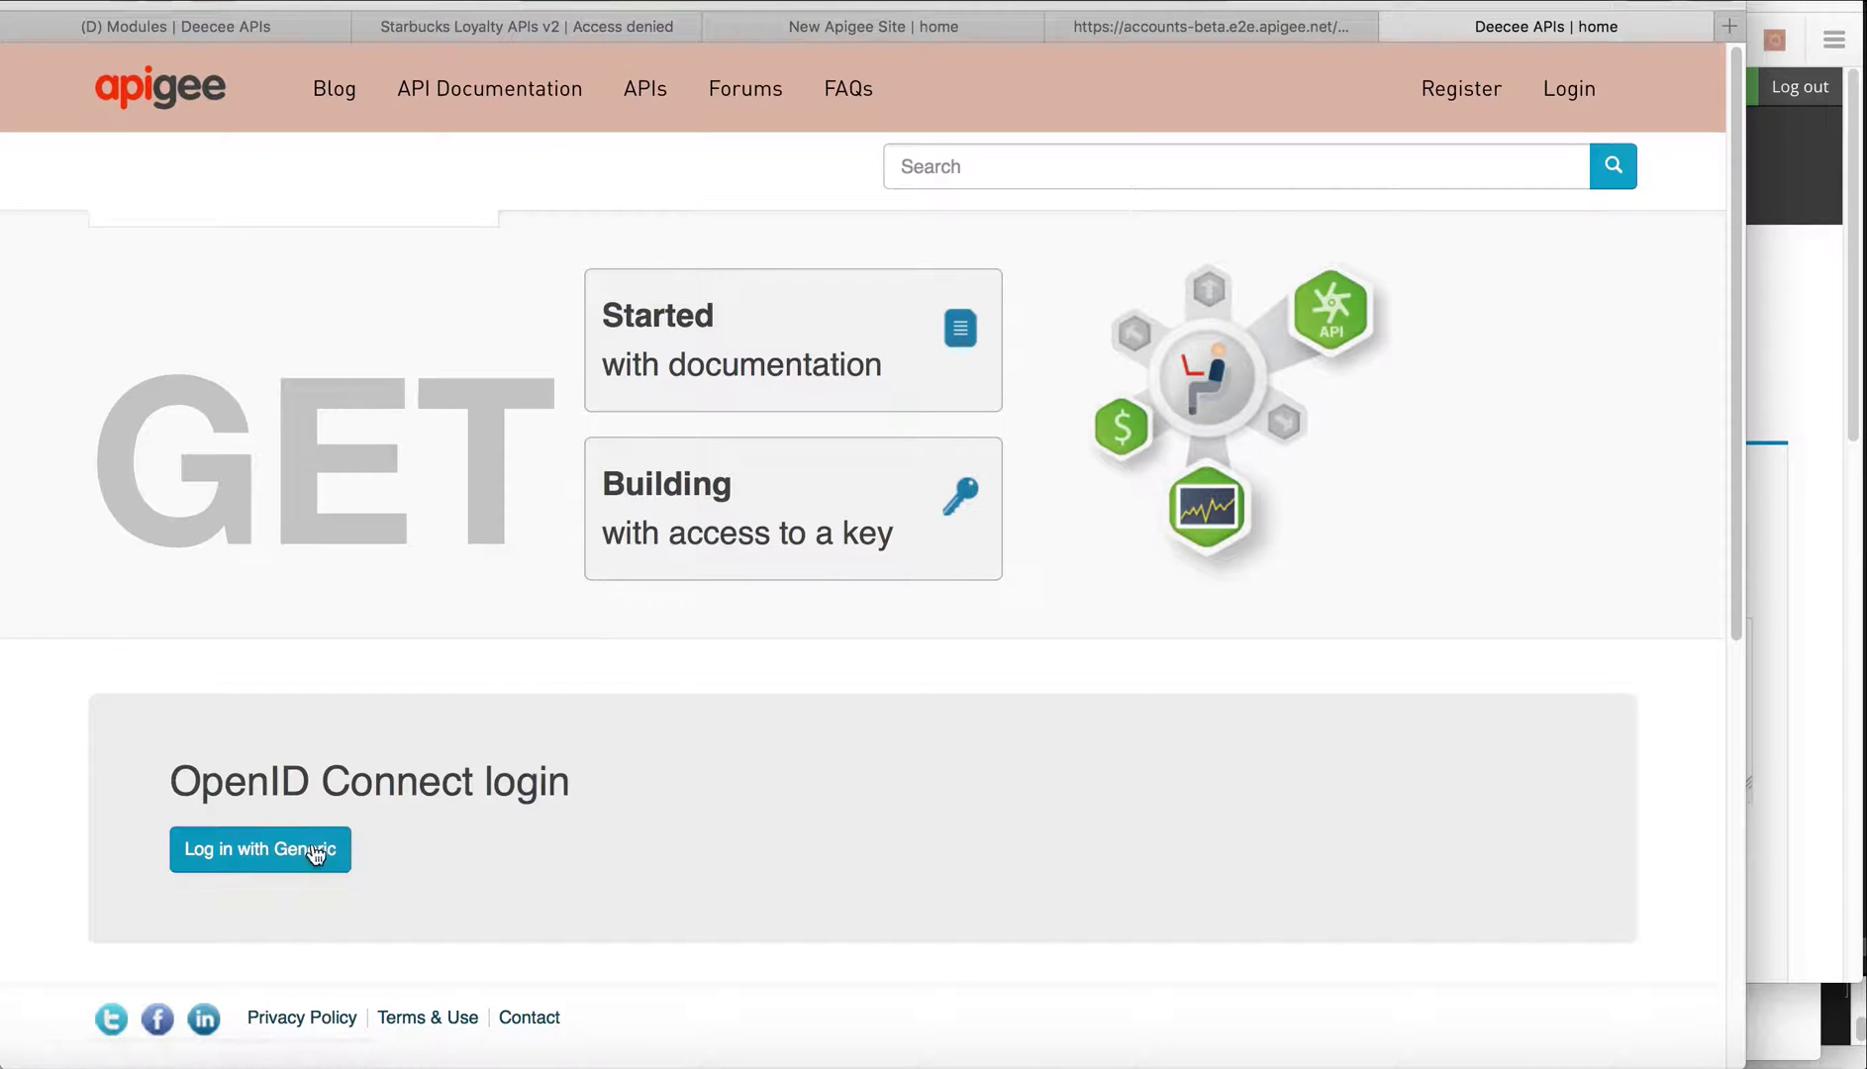
Filter Modules by 'openid' and open the OpenID Connect module's Configure page
key(super+Tab)
key(super+Tab)
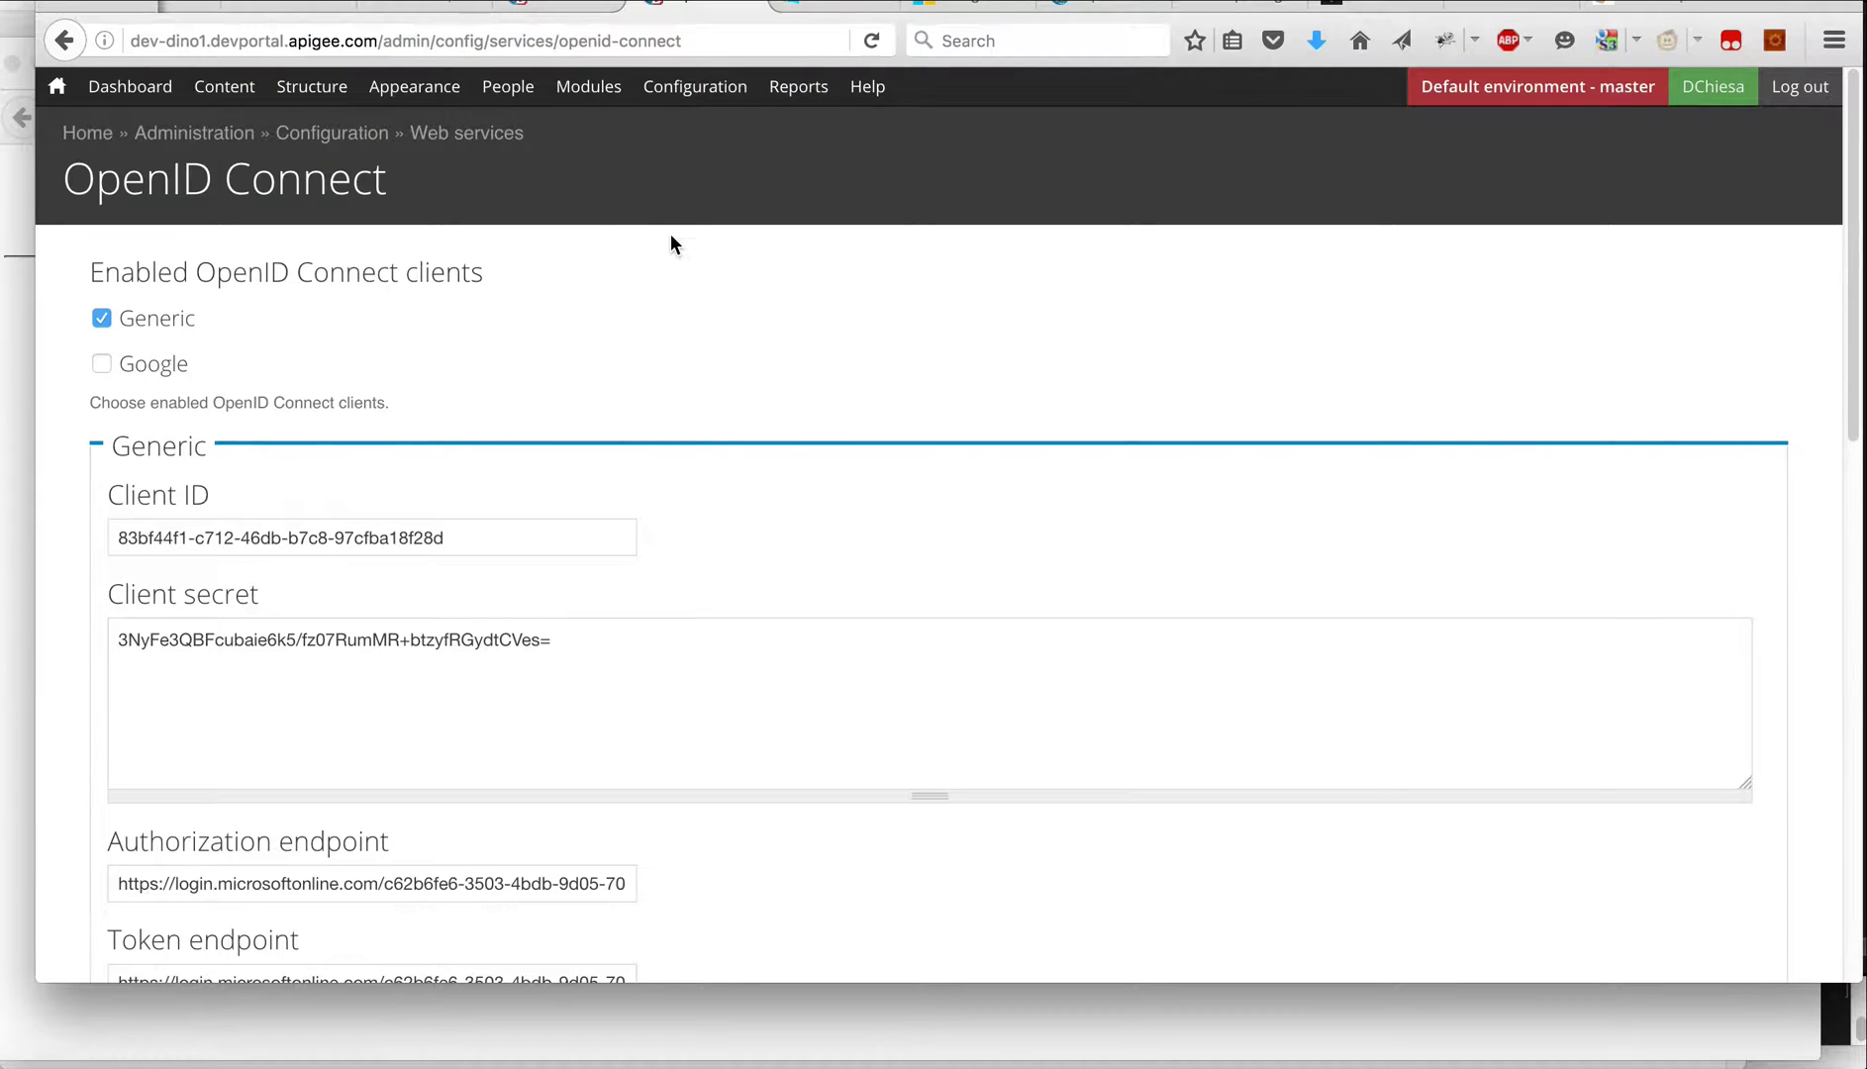
mouse_move(711, 85)
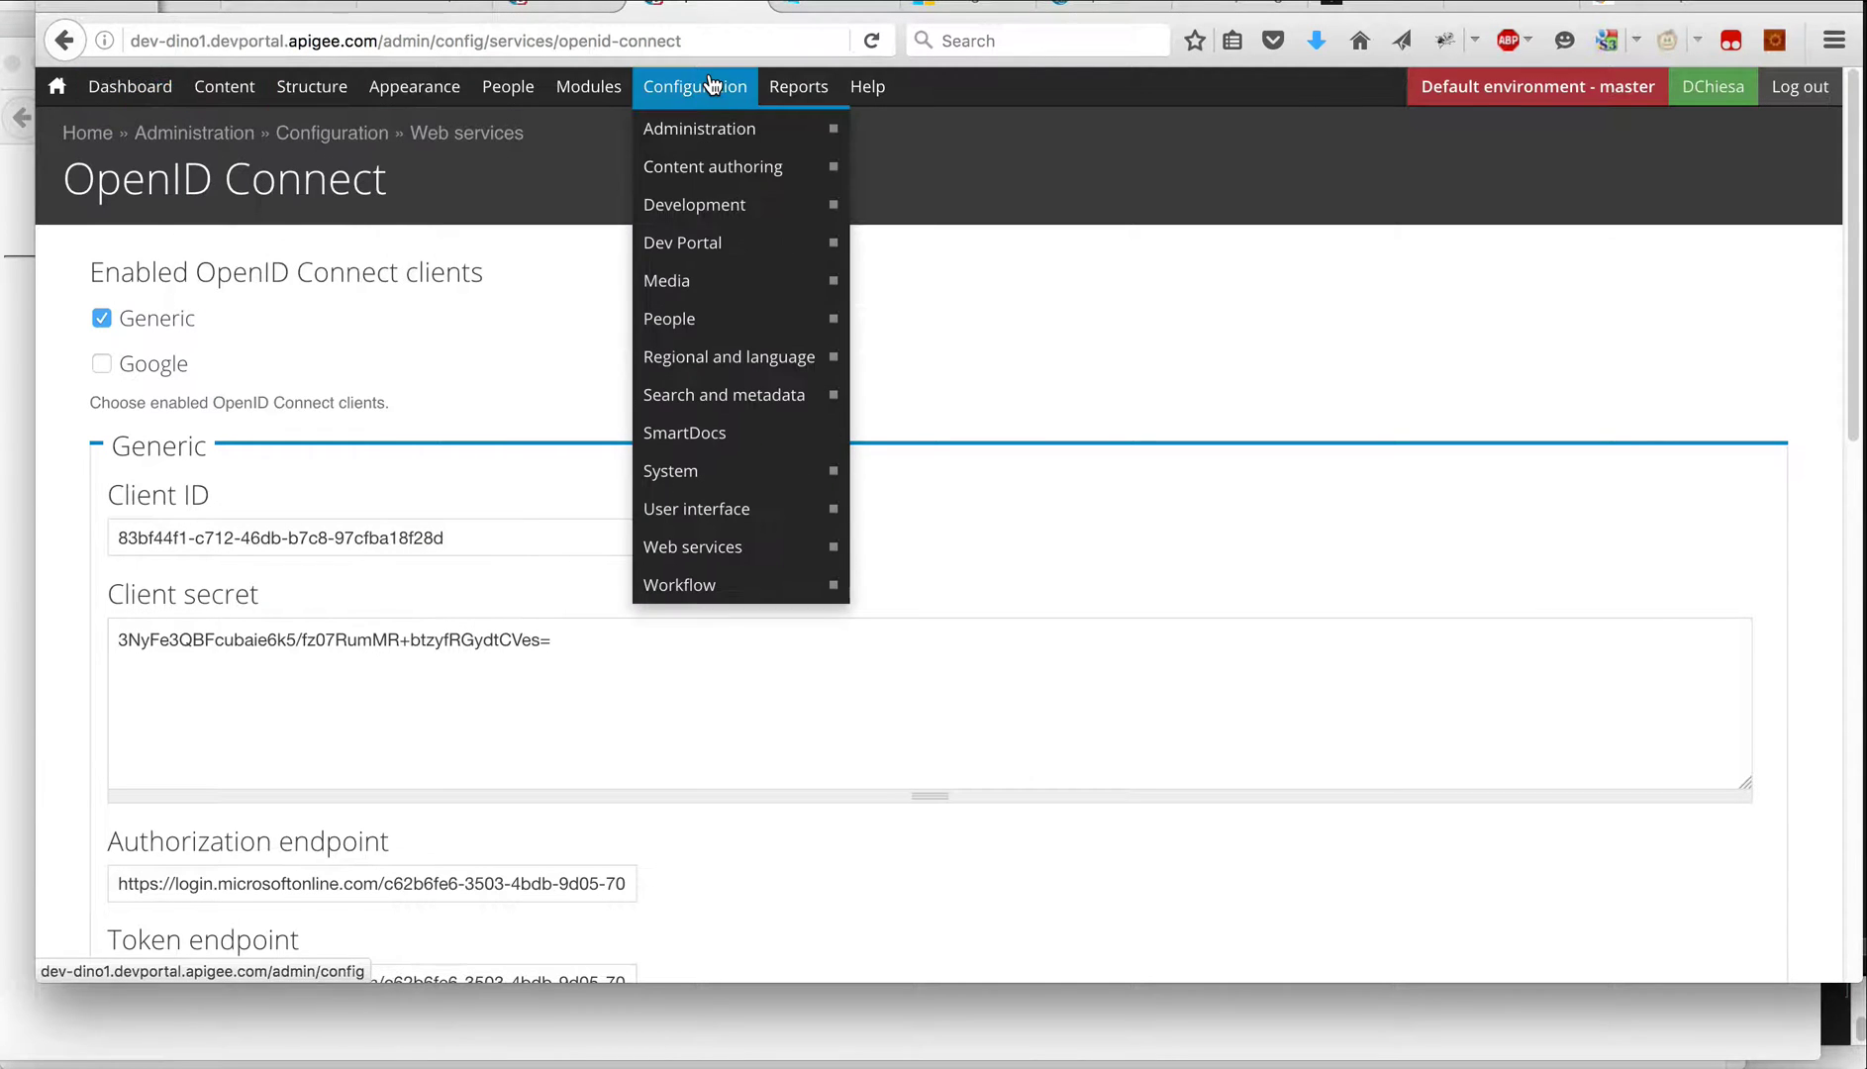
click(602, 88)
mouse_move(829, 206)
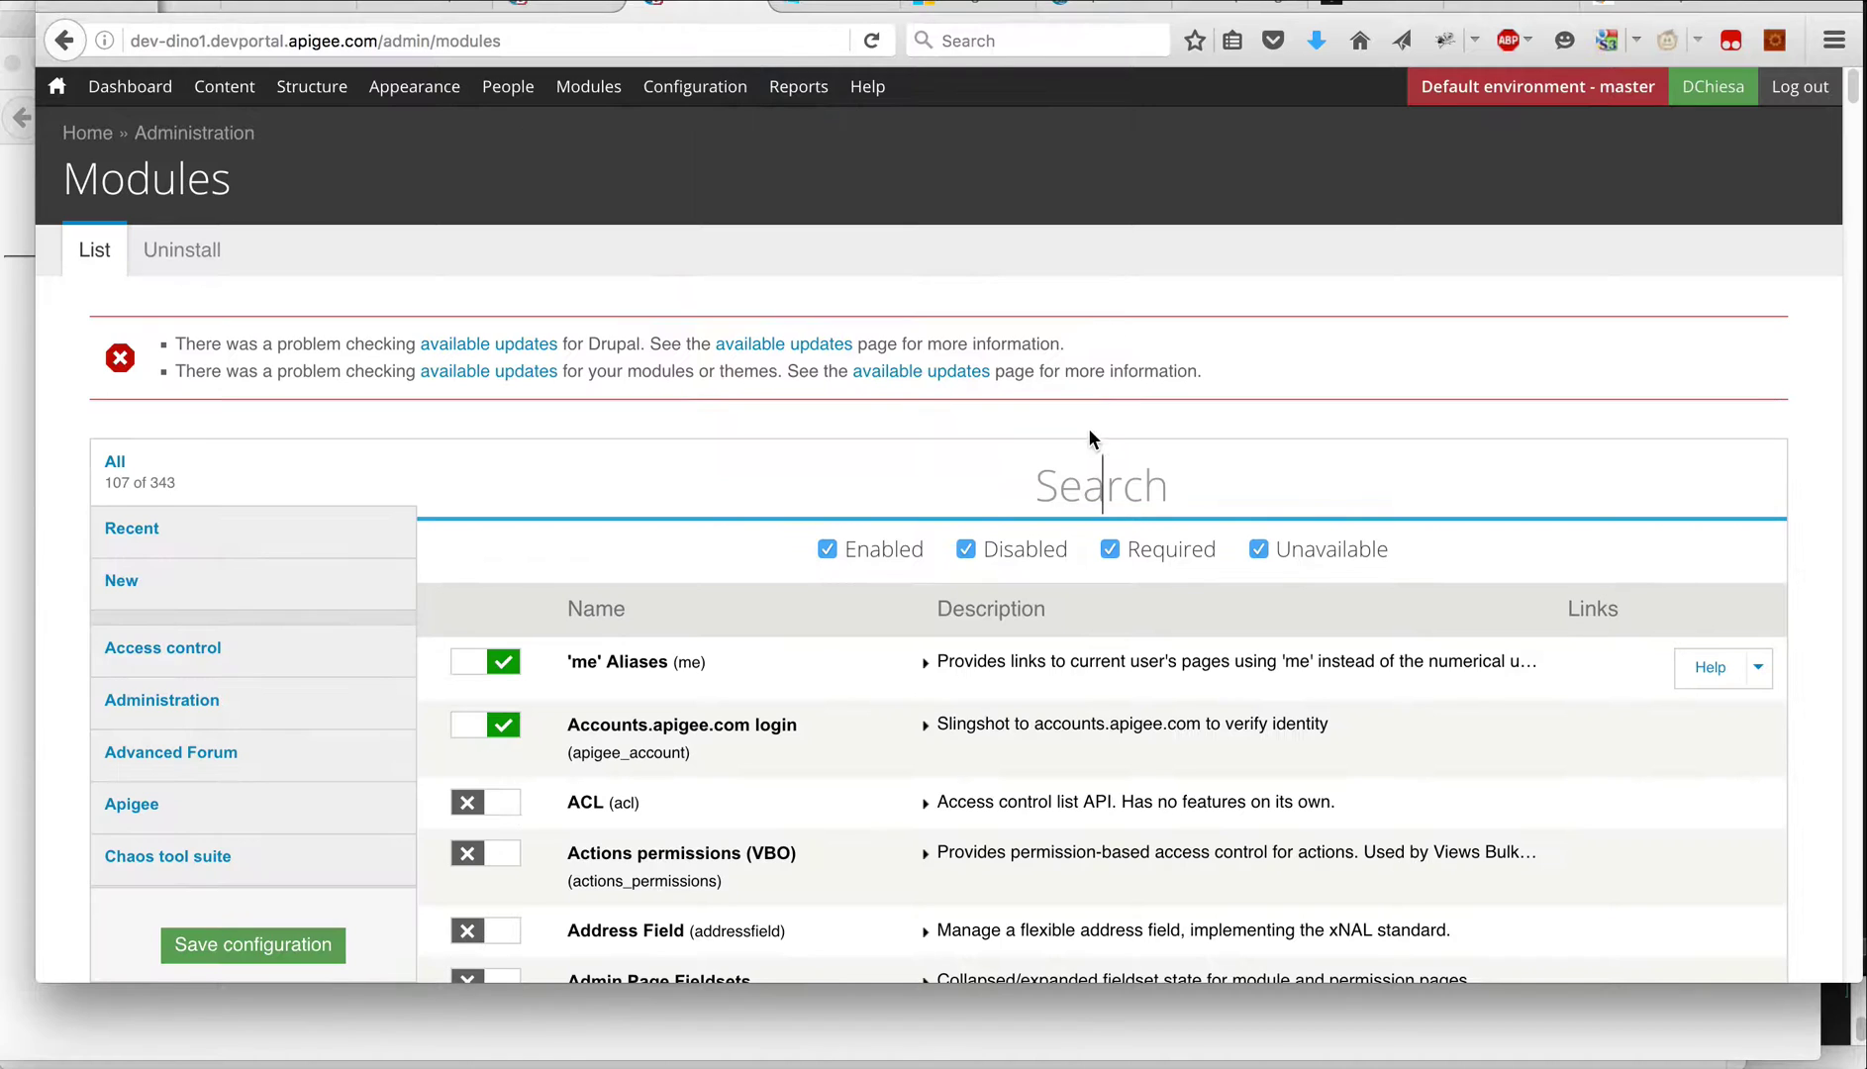
text(openid)
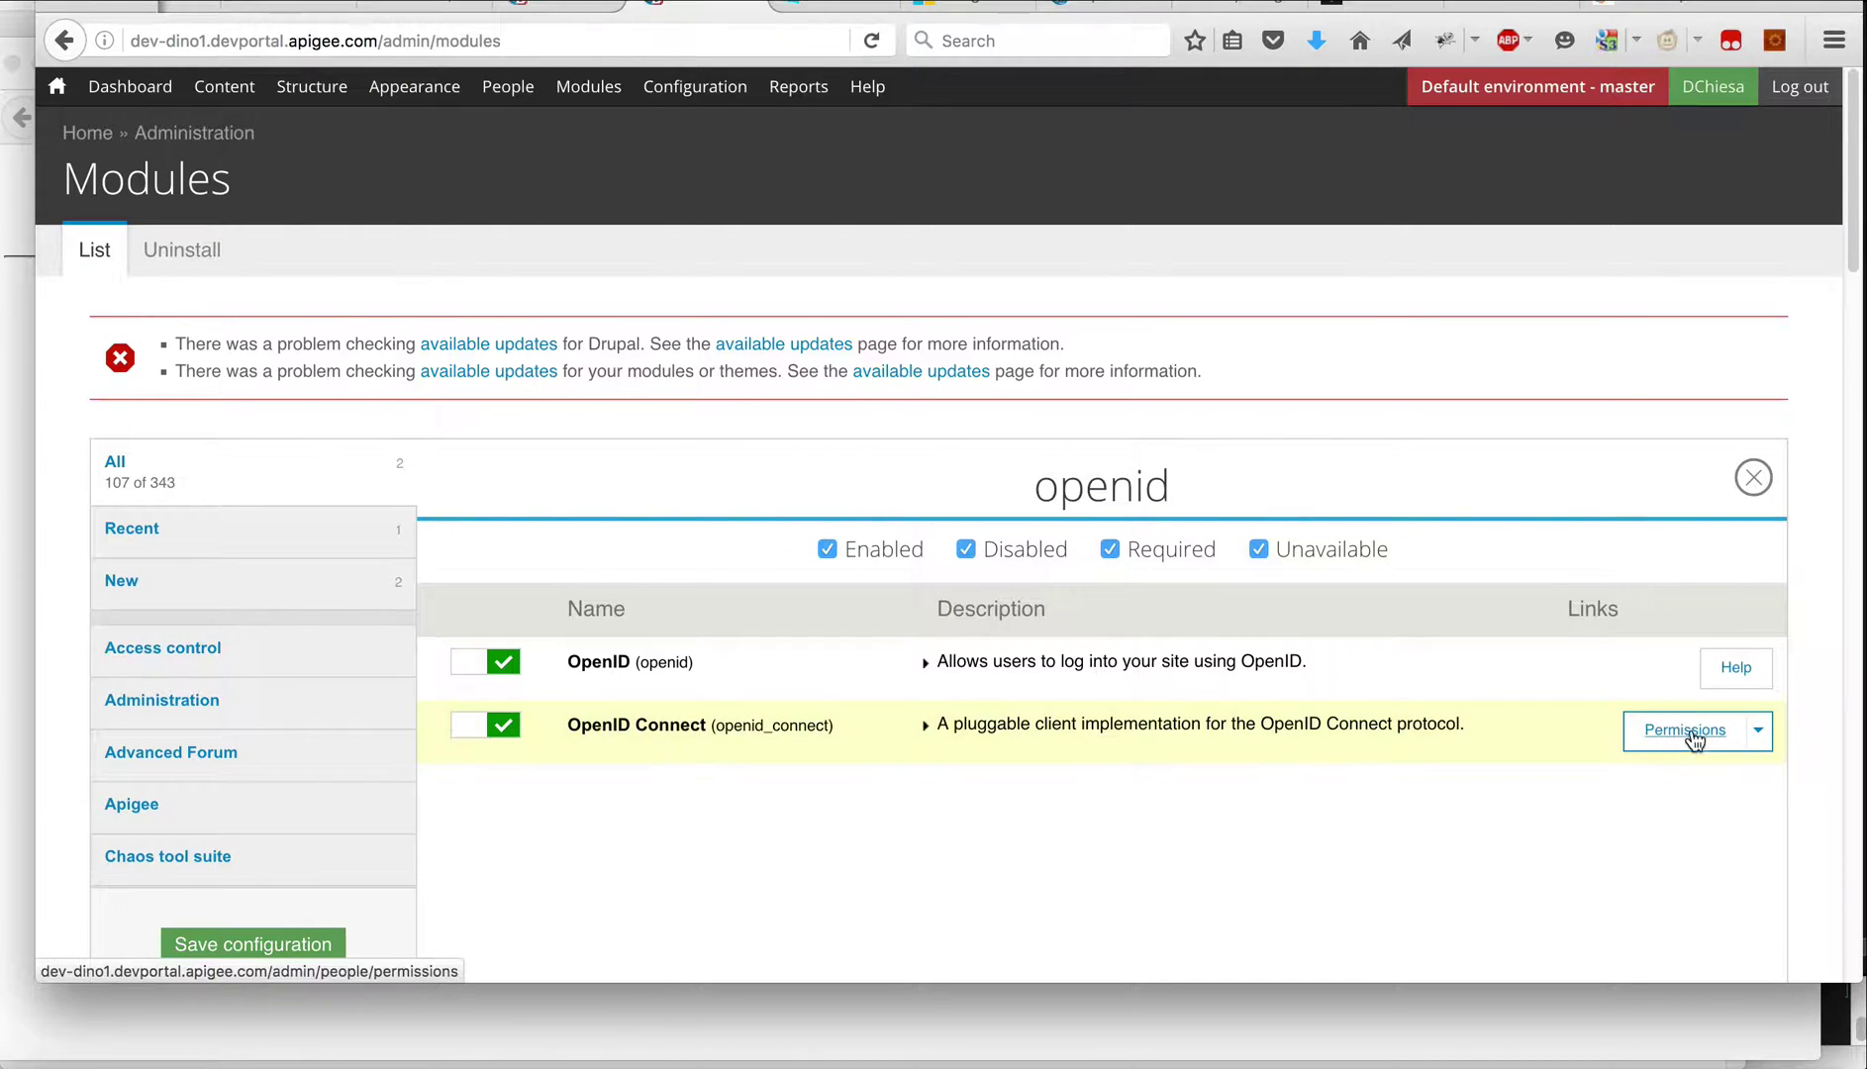
click(1759, 729)
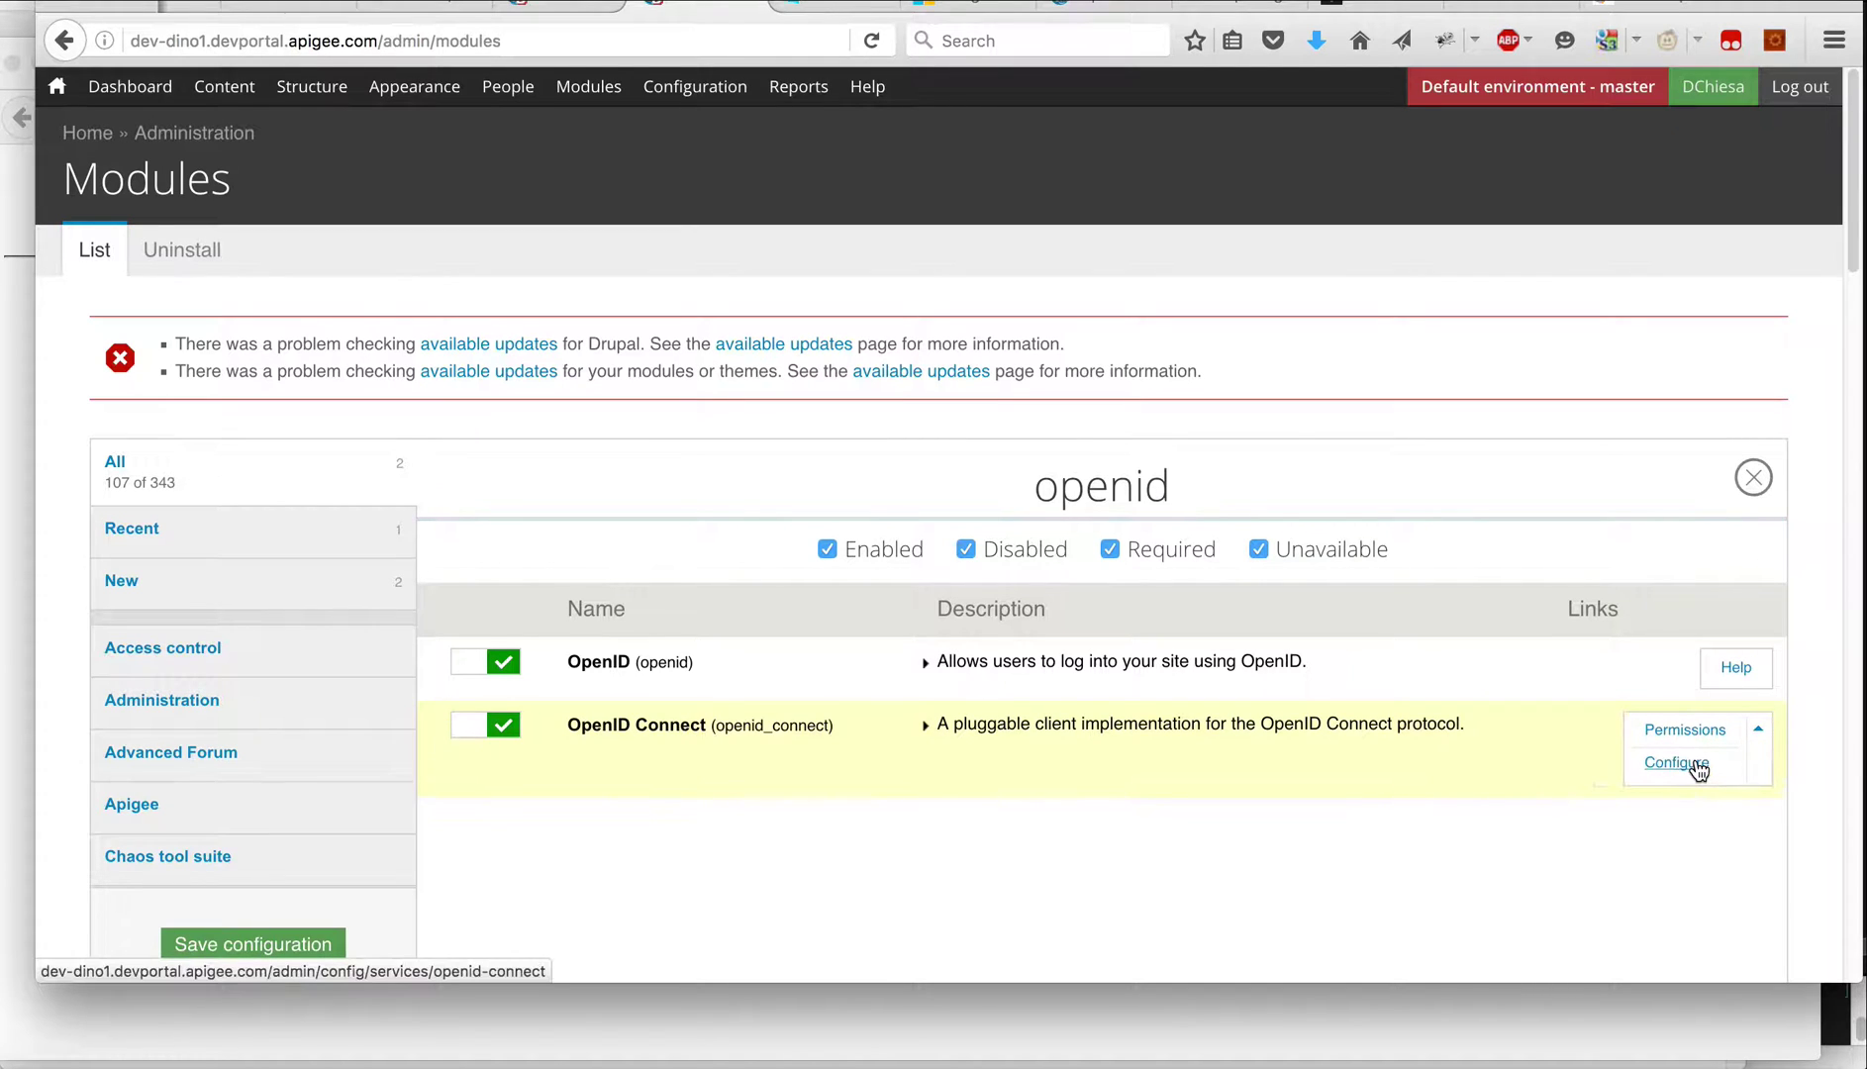
click(1697, 767)
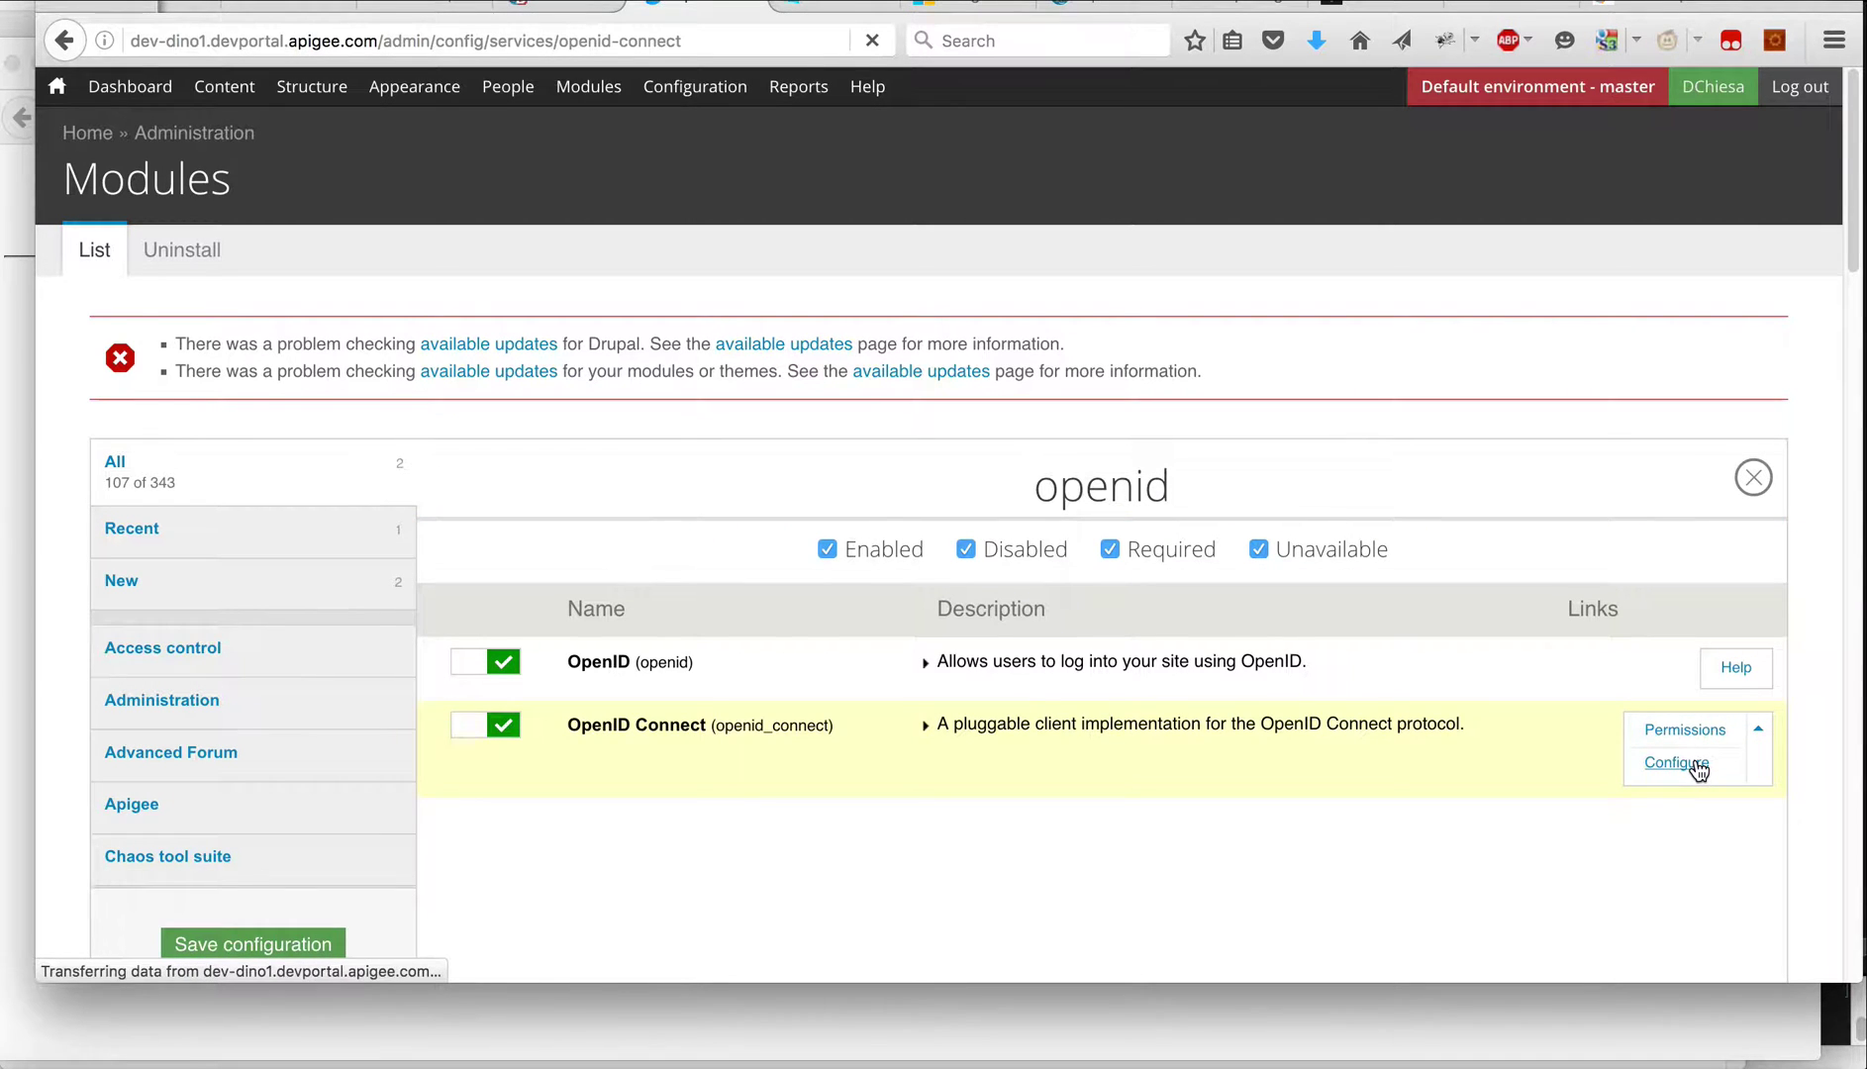
mouse_move(744, 99)
mouse_move(698, 545)
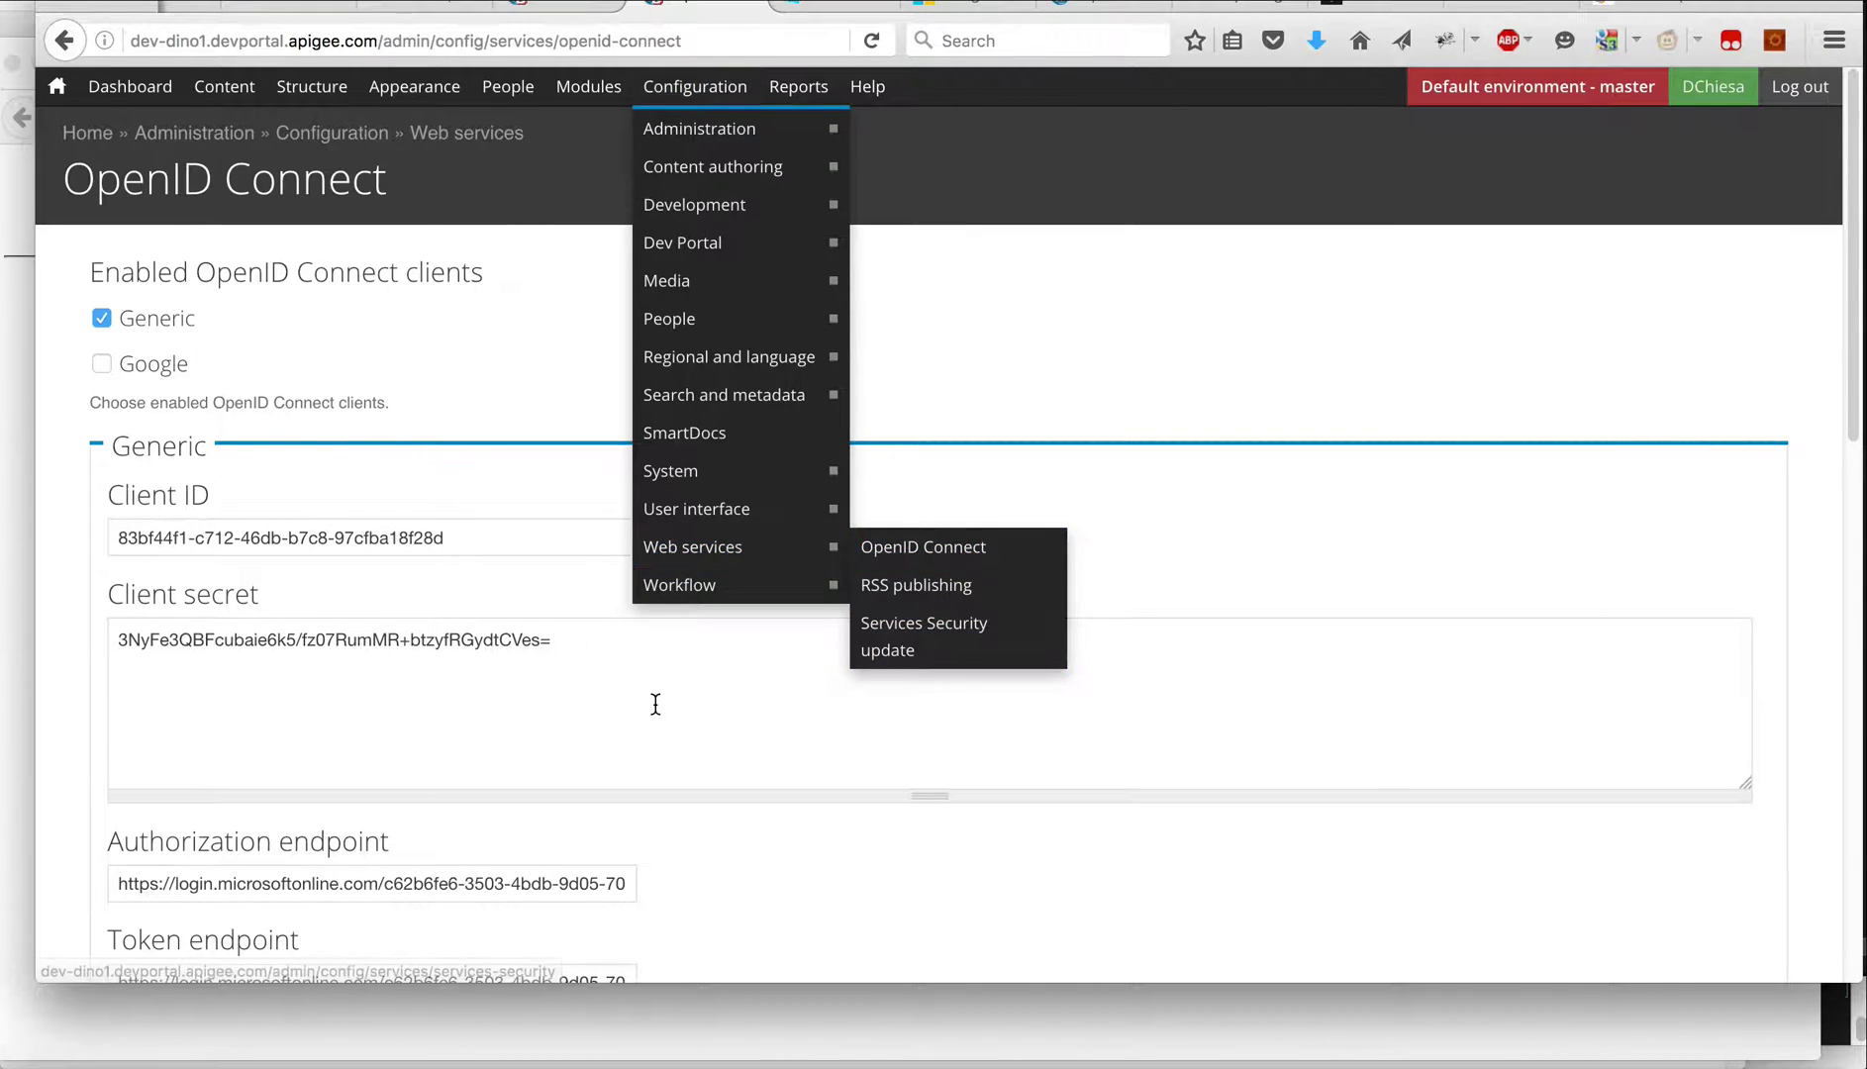
click(563, 622)
click(544, 533)
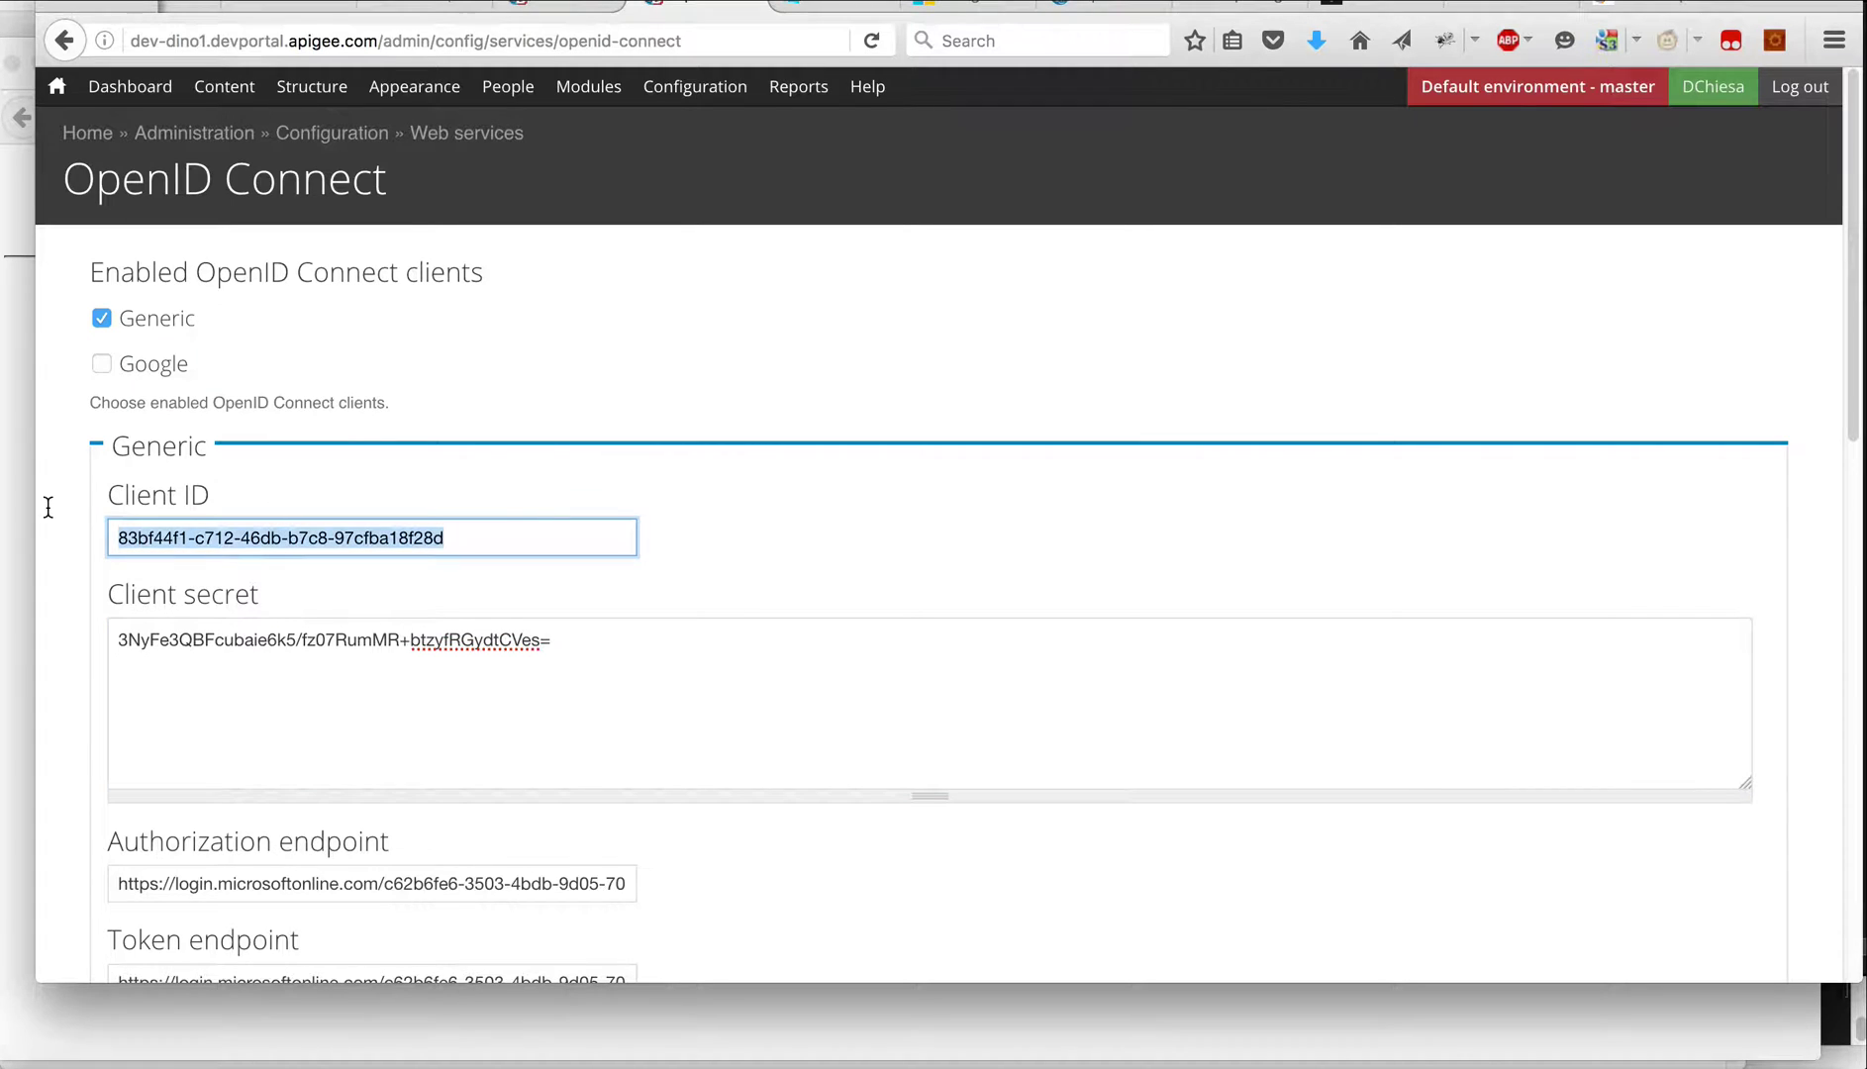
click(645, 671)
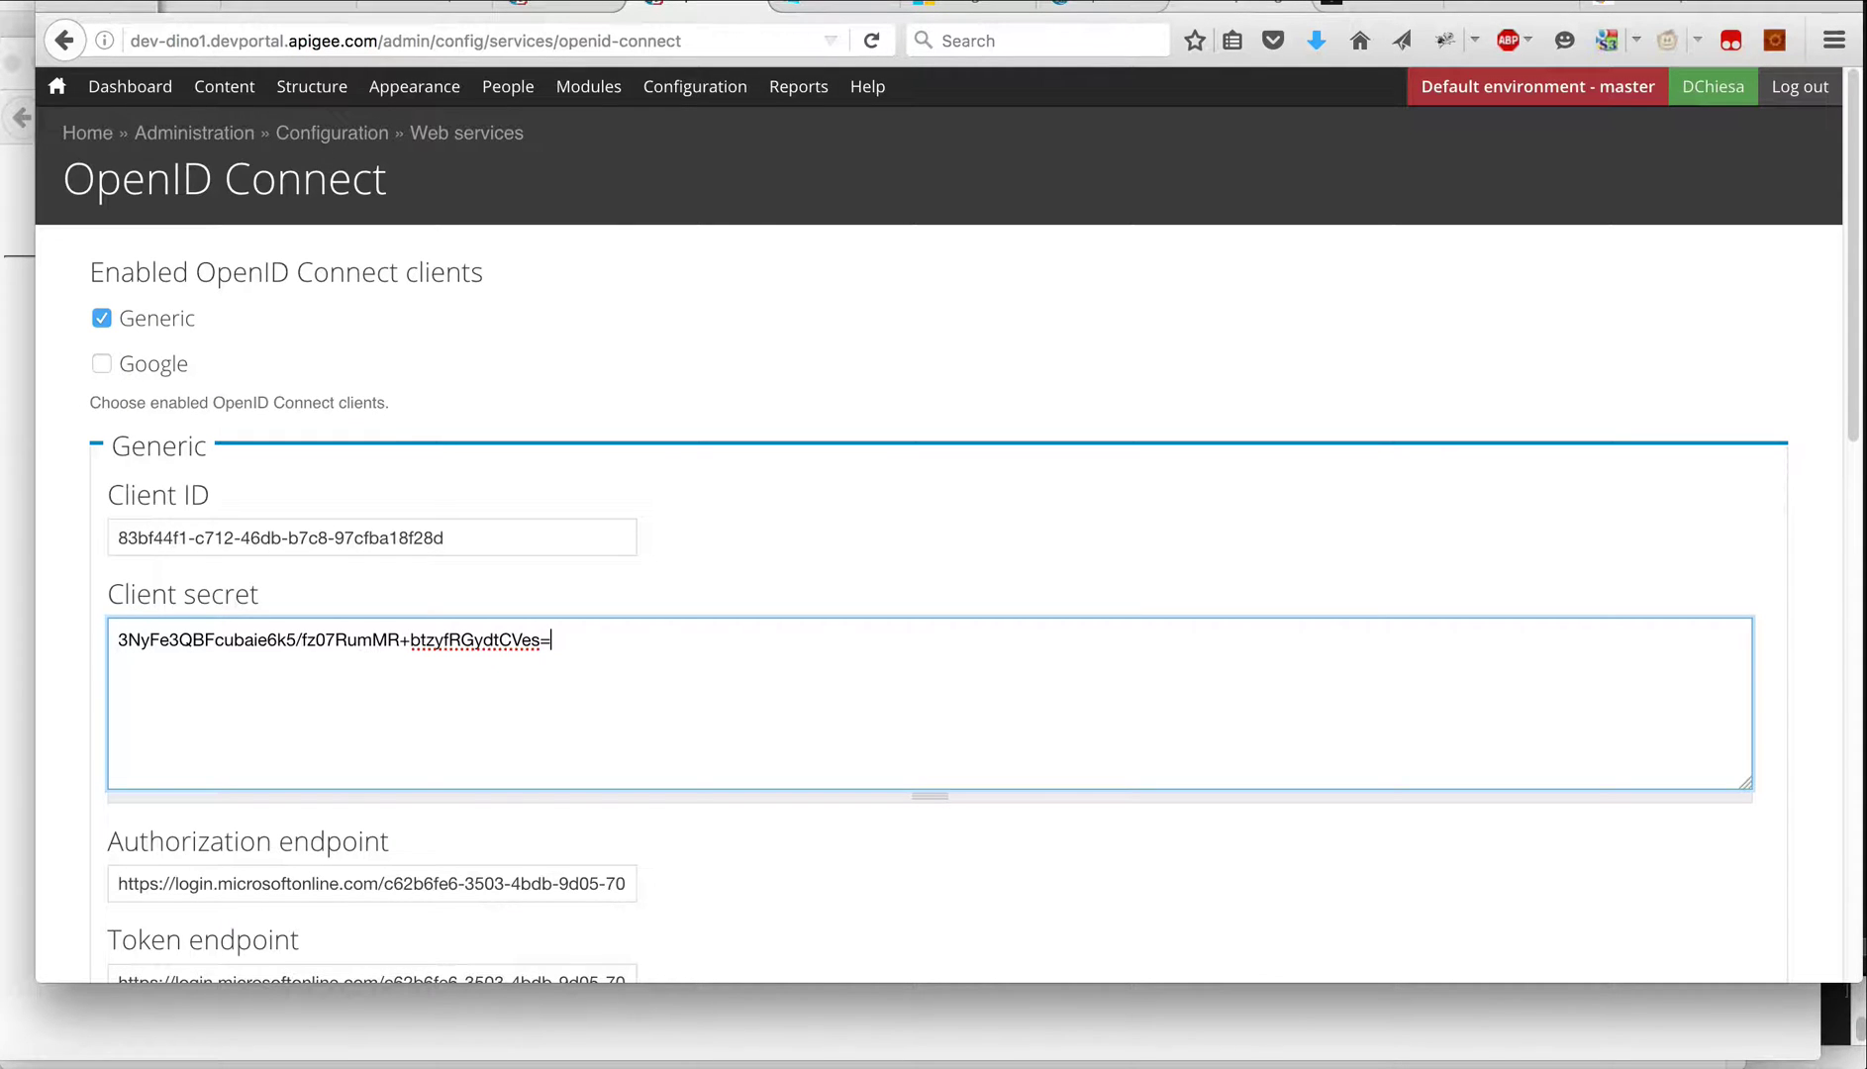
Scroll the Azure auth blog post to section 2, Develop your Application
click(1237, 8)
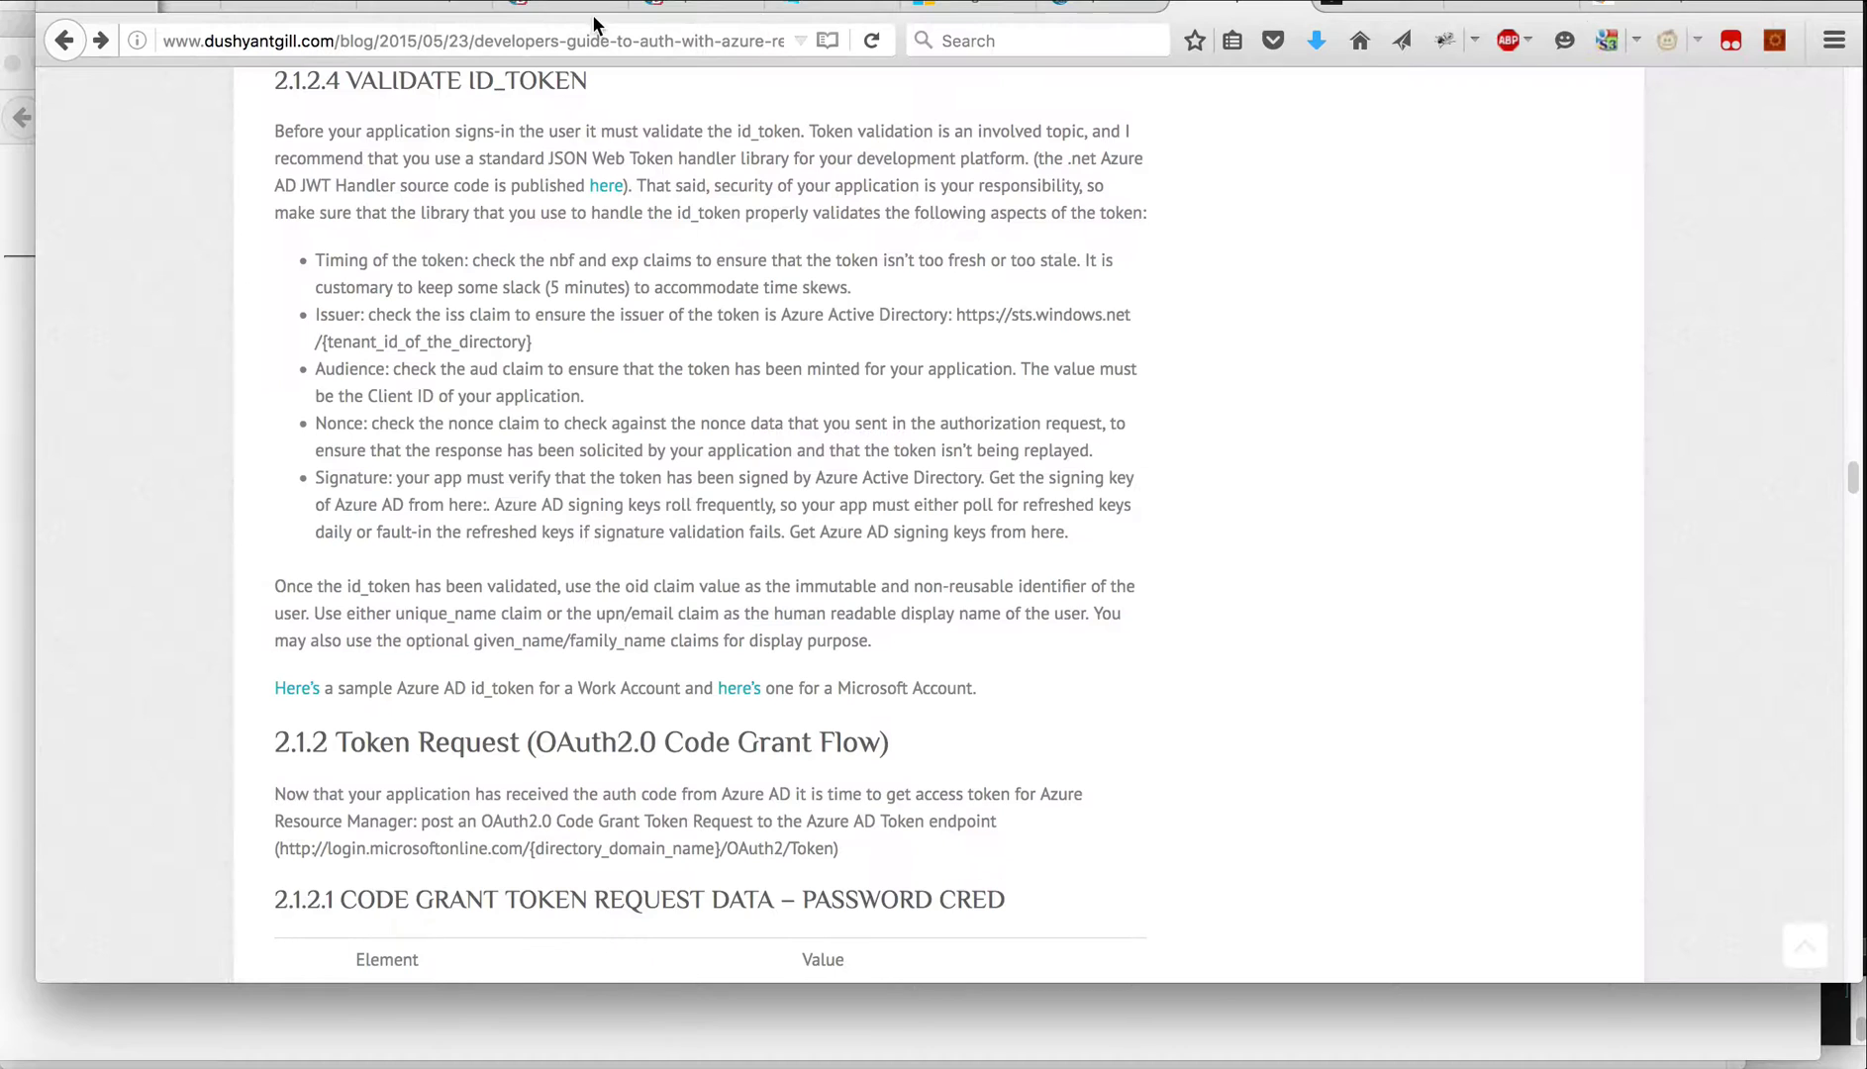
click(585, 44)
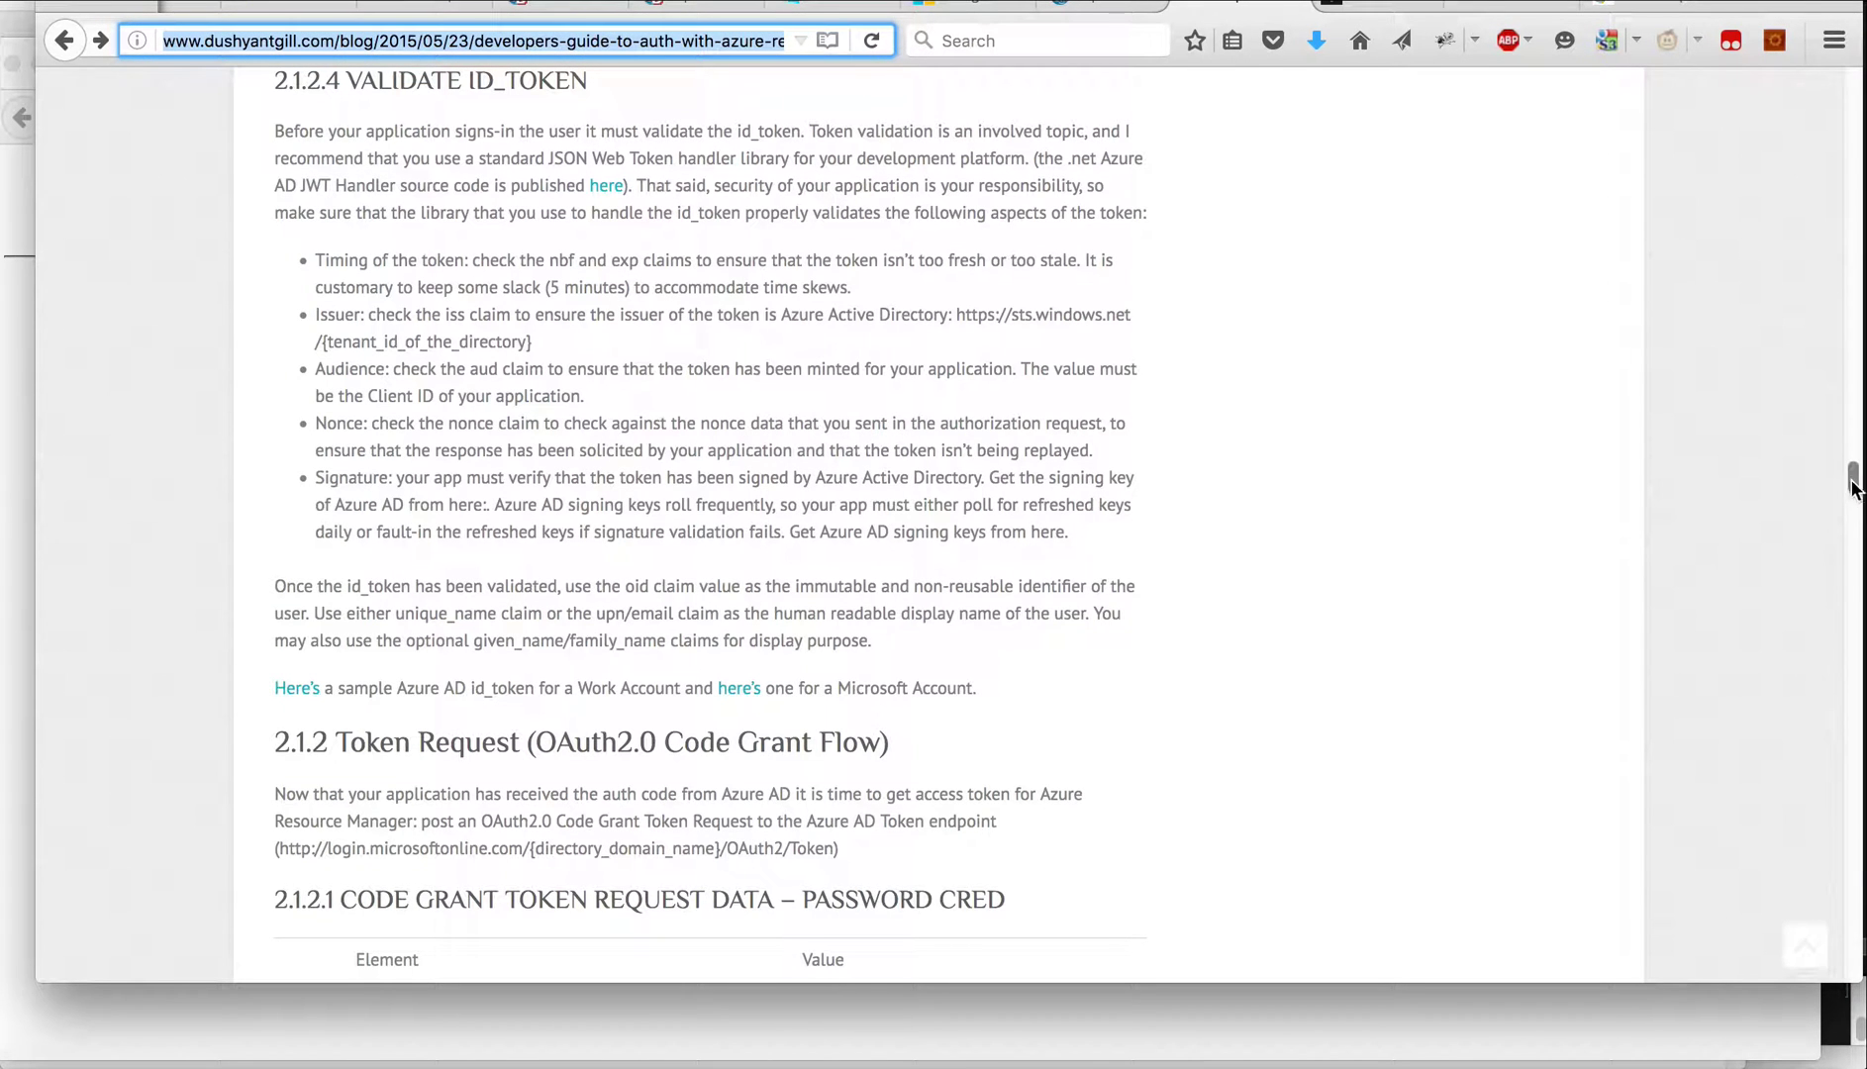
drag(1854, 485, 1854, 25)
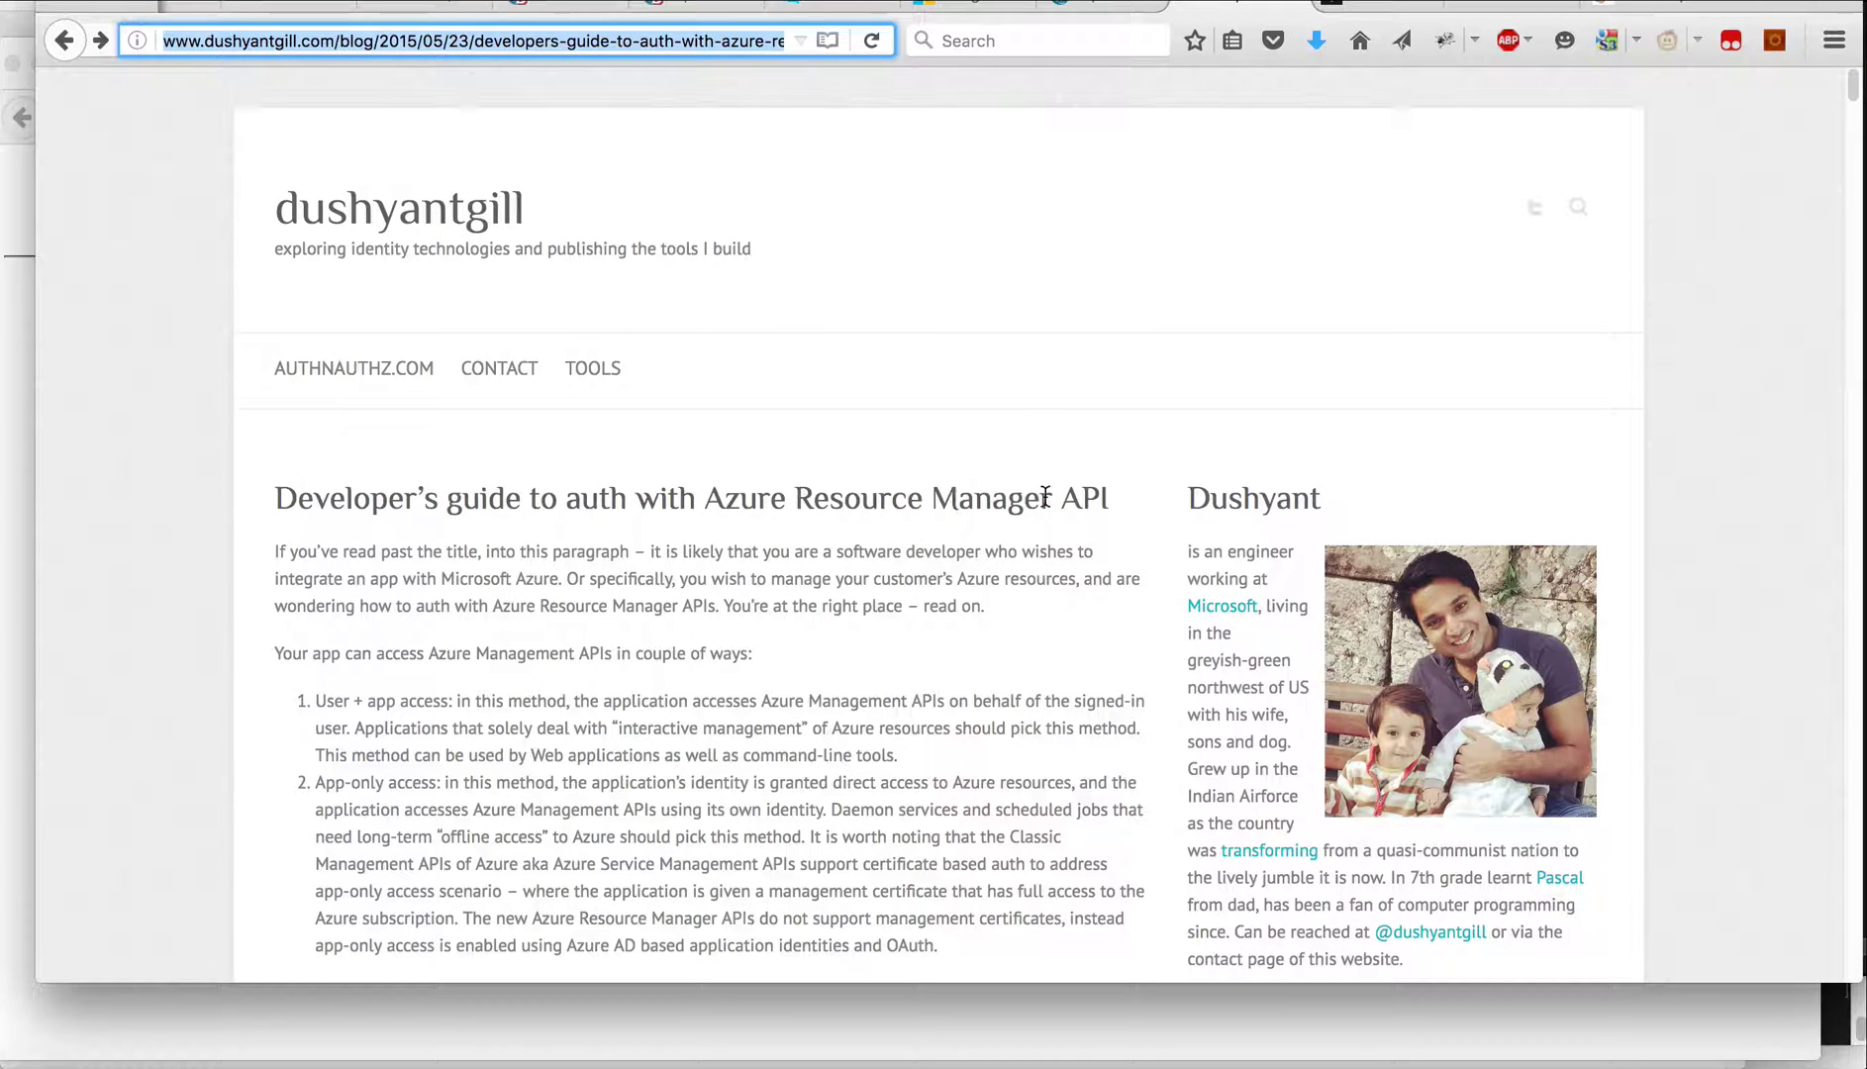
drag(1854, 91, 1846, 372)
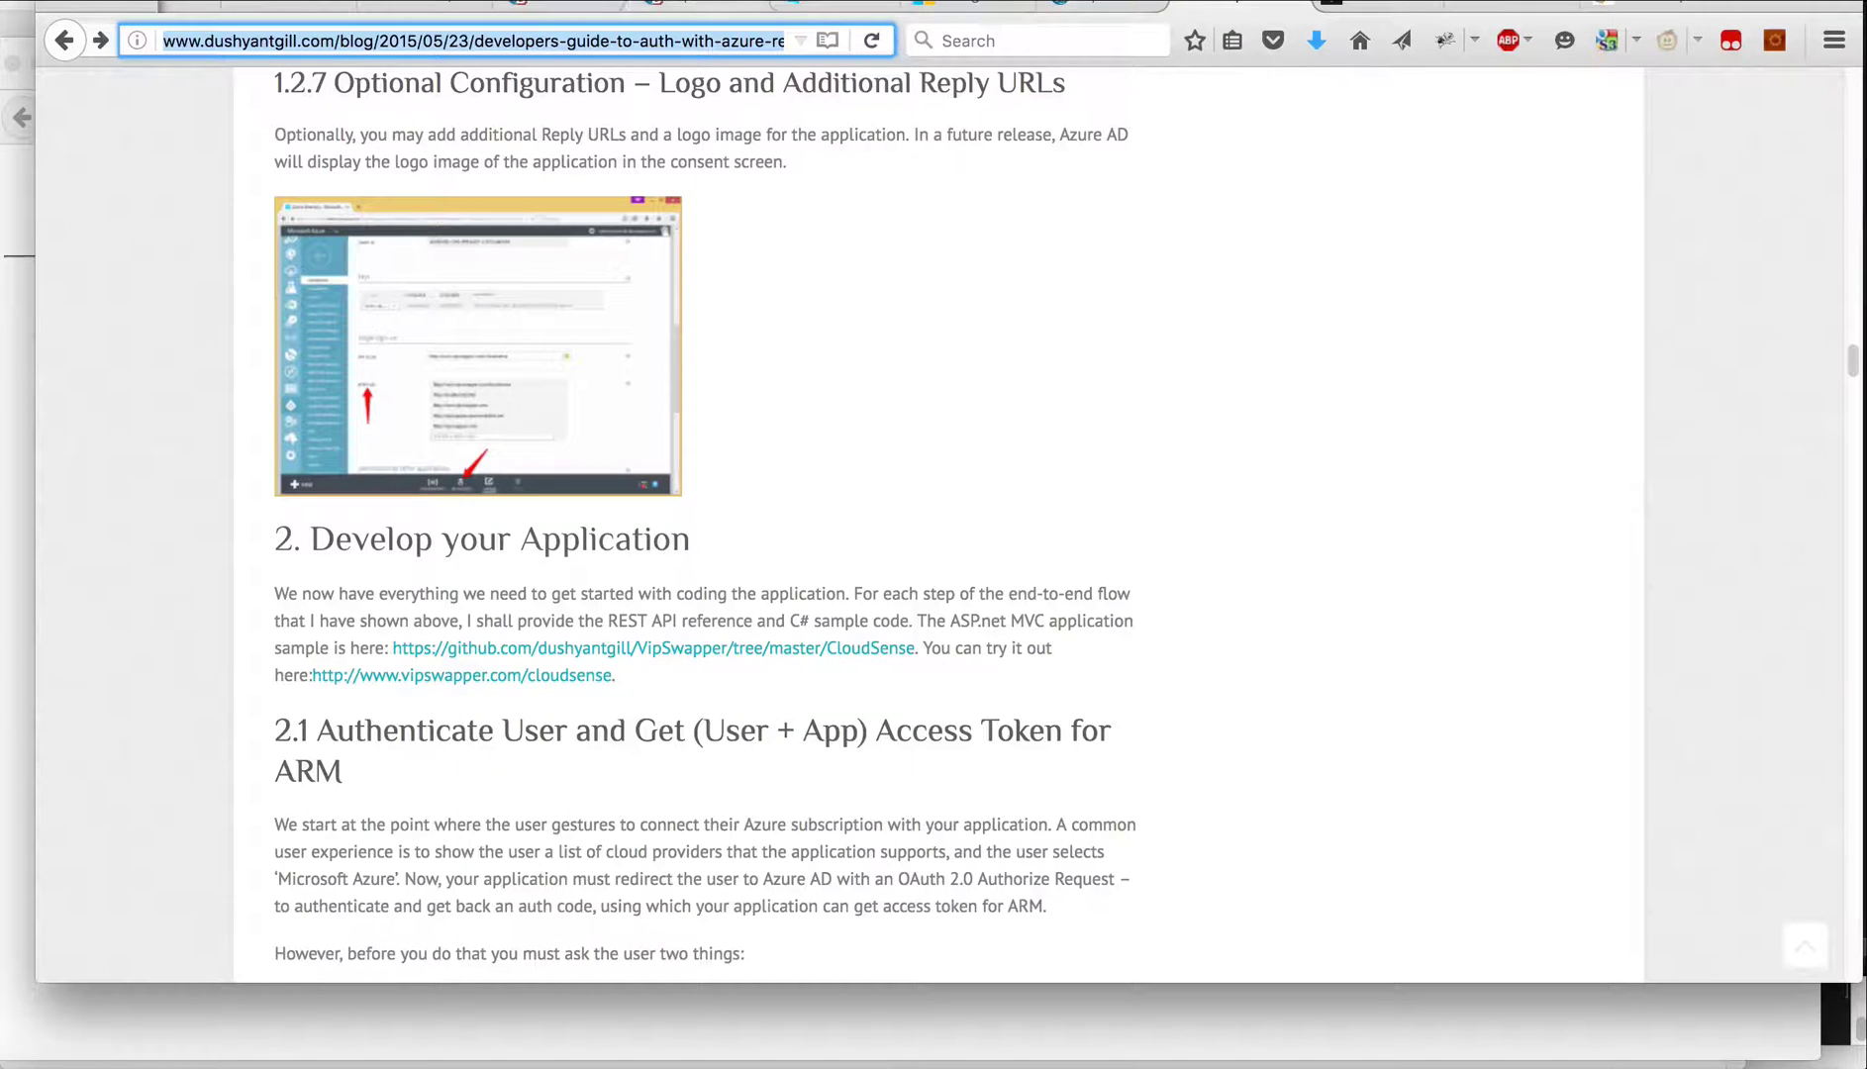
Select the tenant id in the Authorization endpoint URL, then move to the Azure portal
click(703, 8)
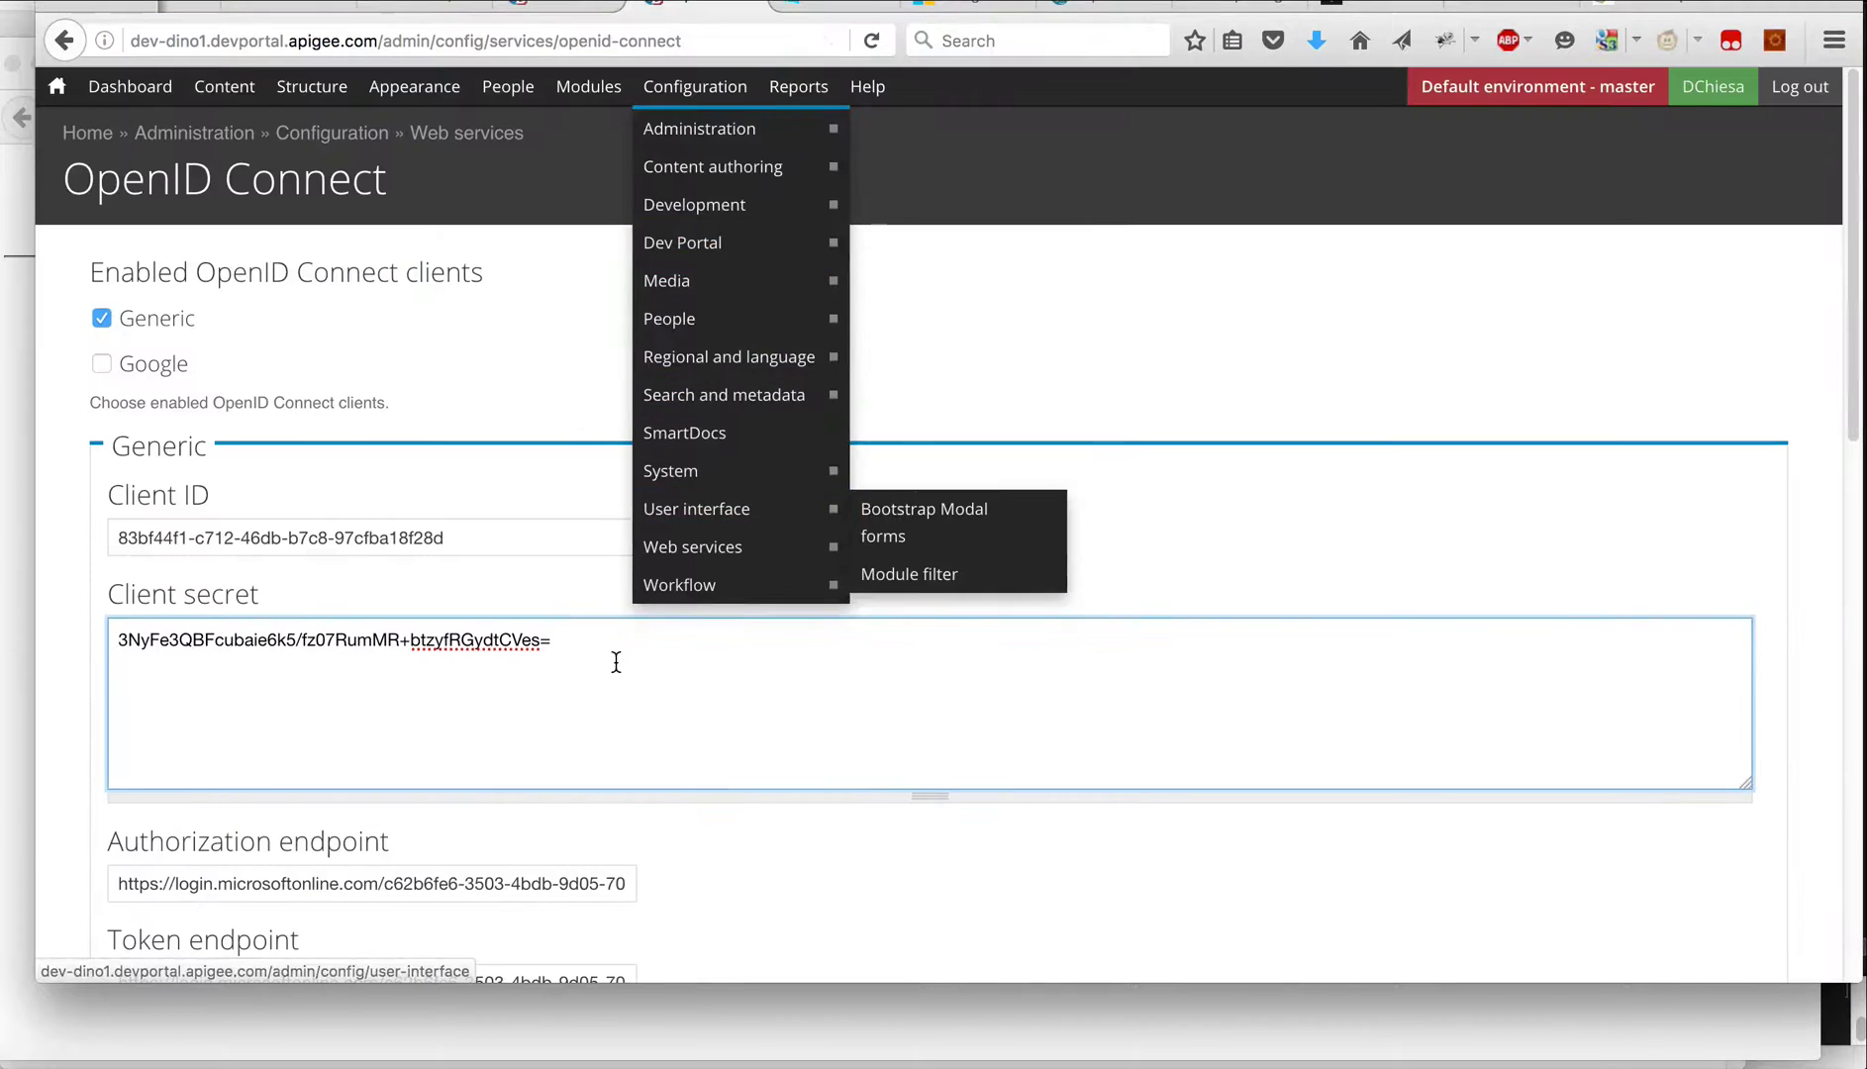
scroll(586, 717, down, 4)
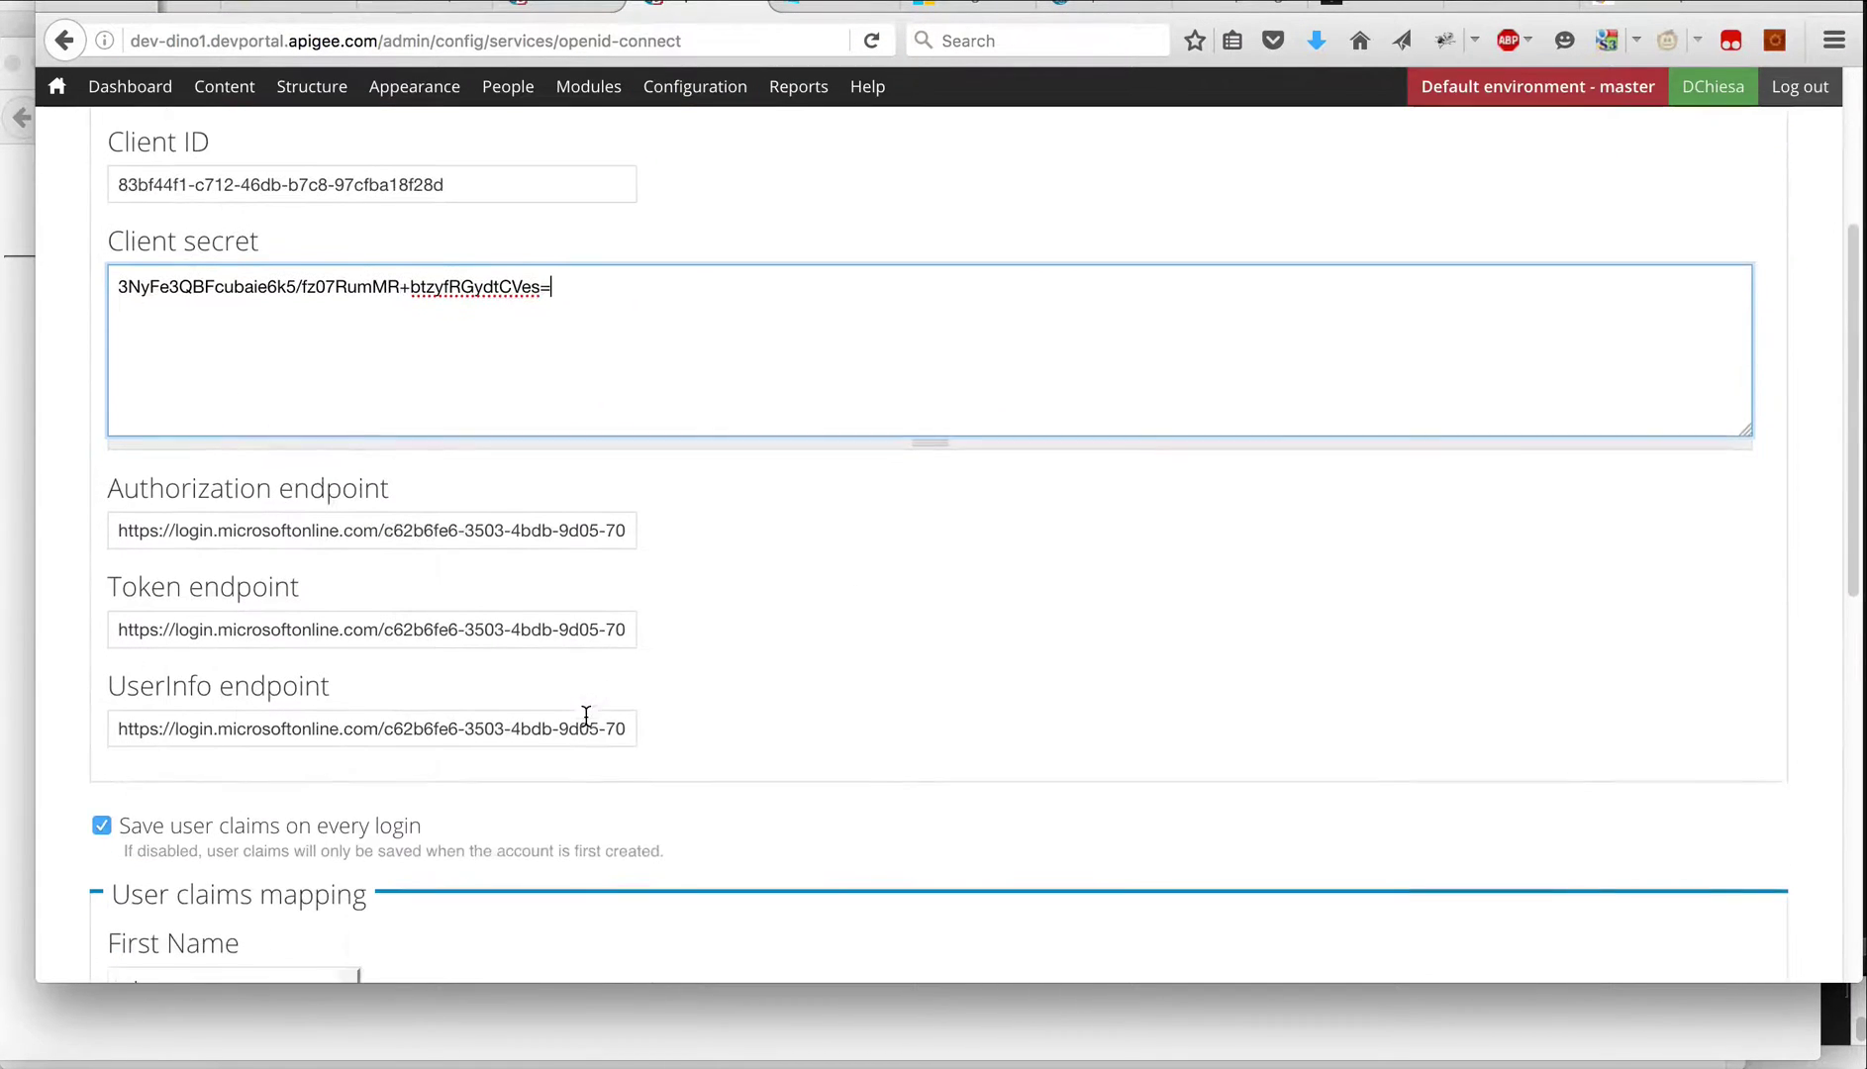
double_click(517, 515)
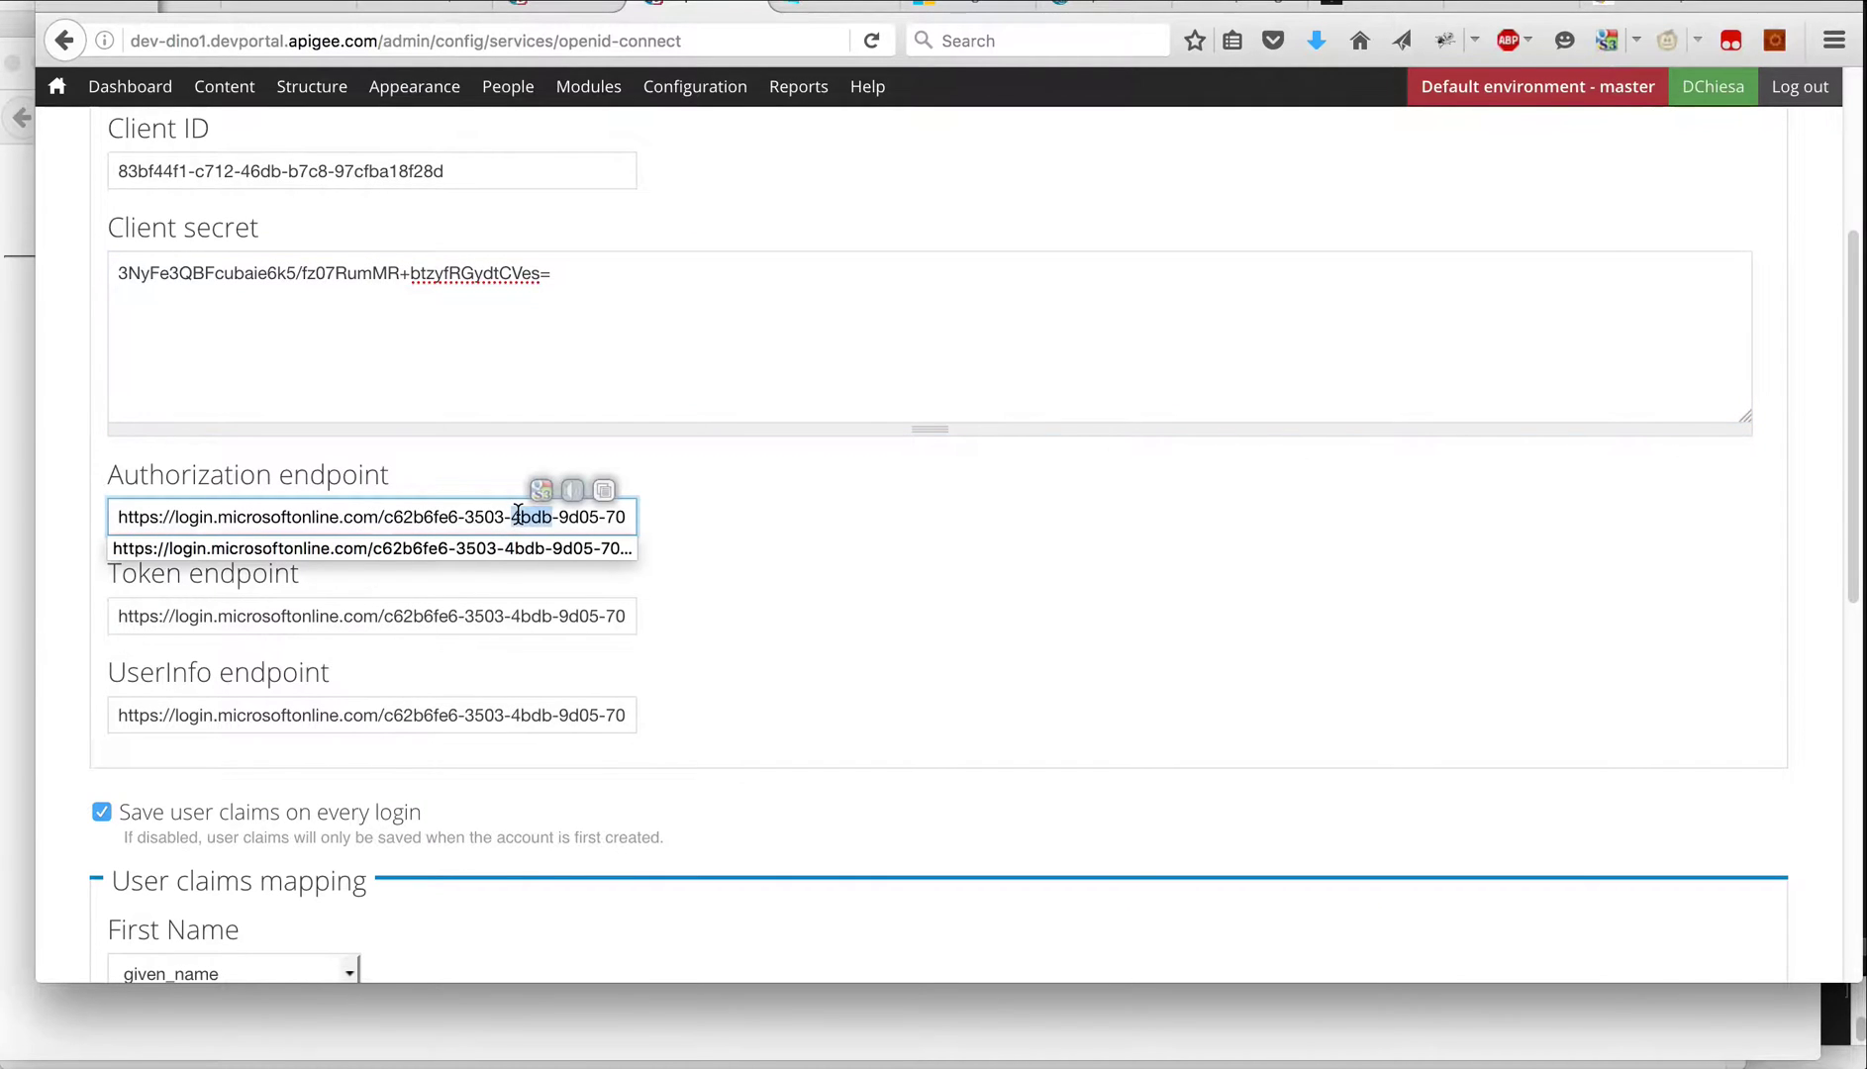
key(ctrl+Tab)
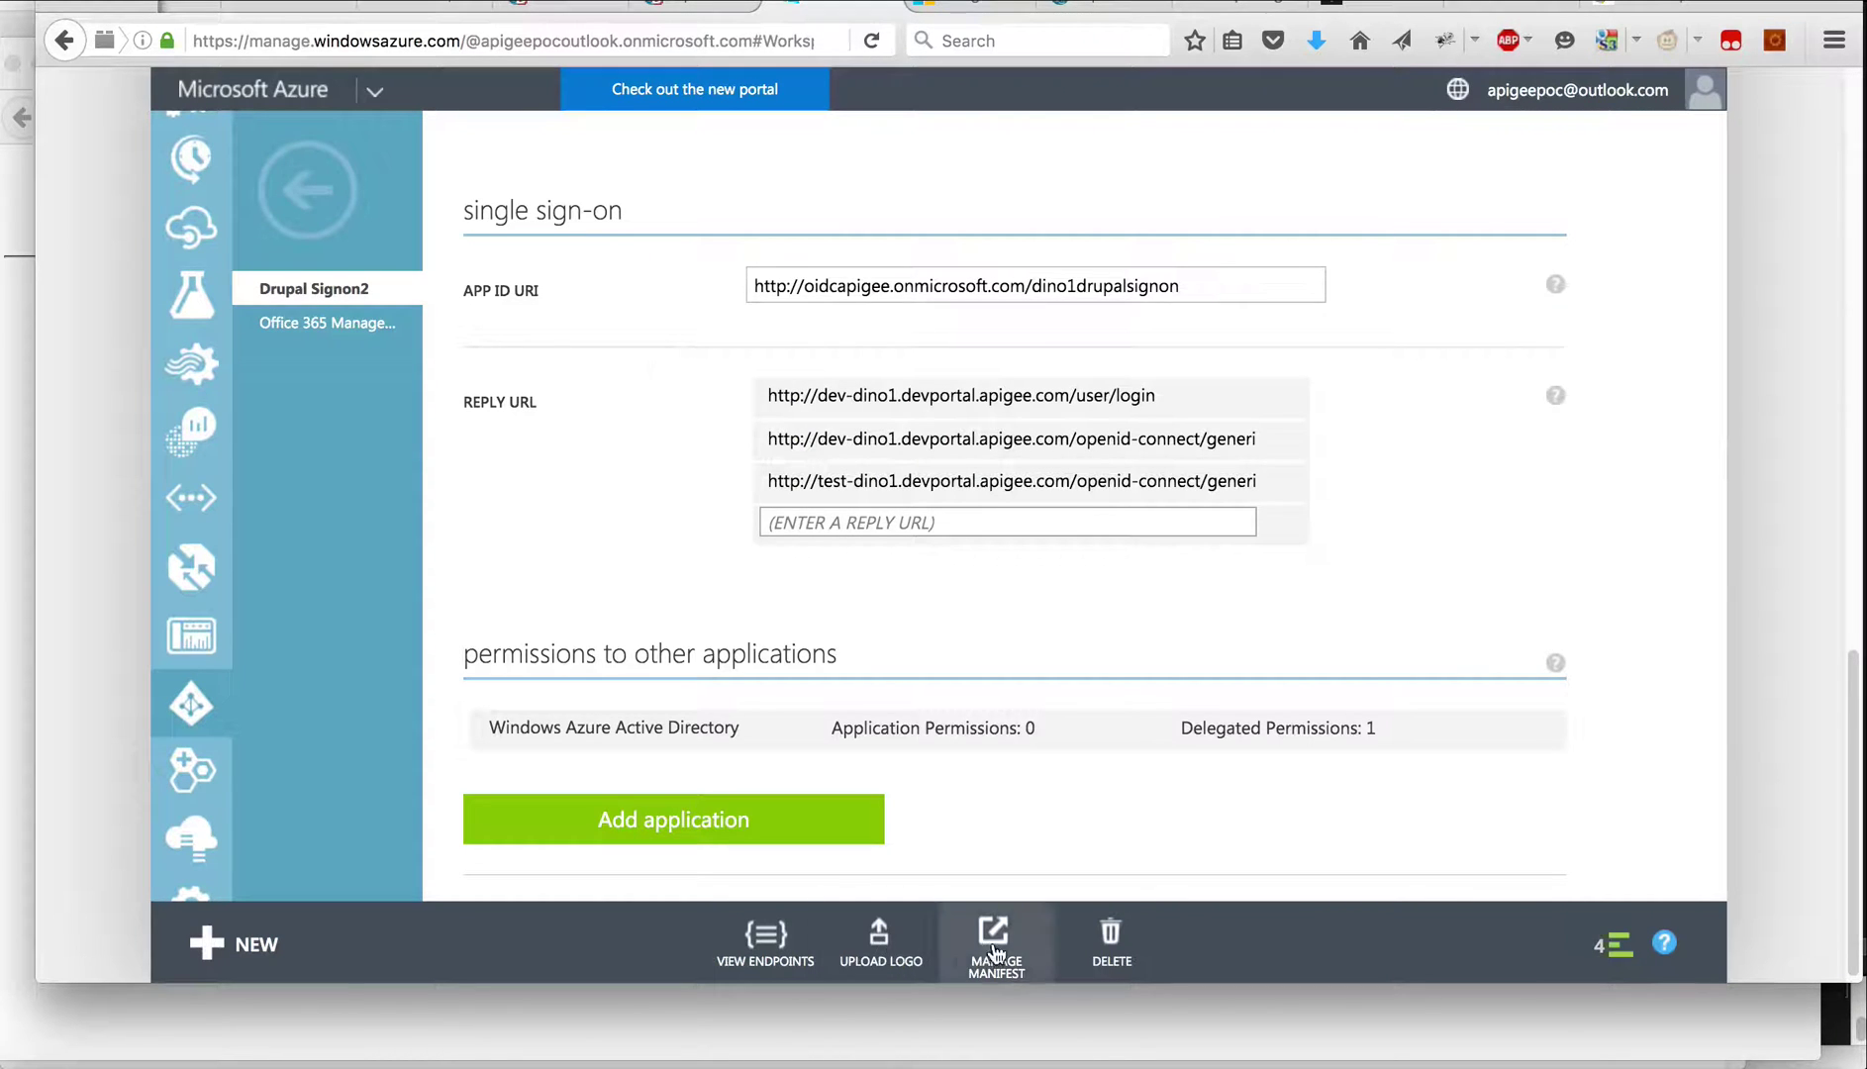
click(745, 955)
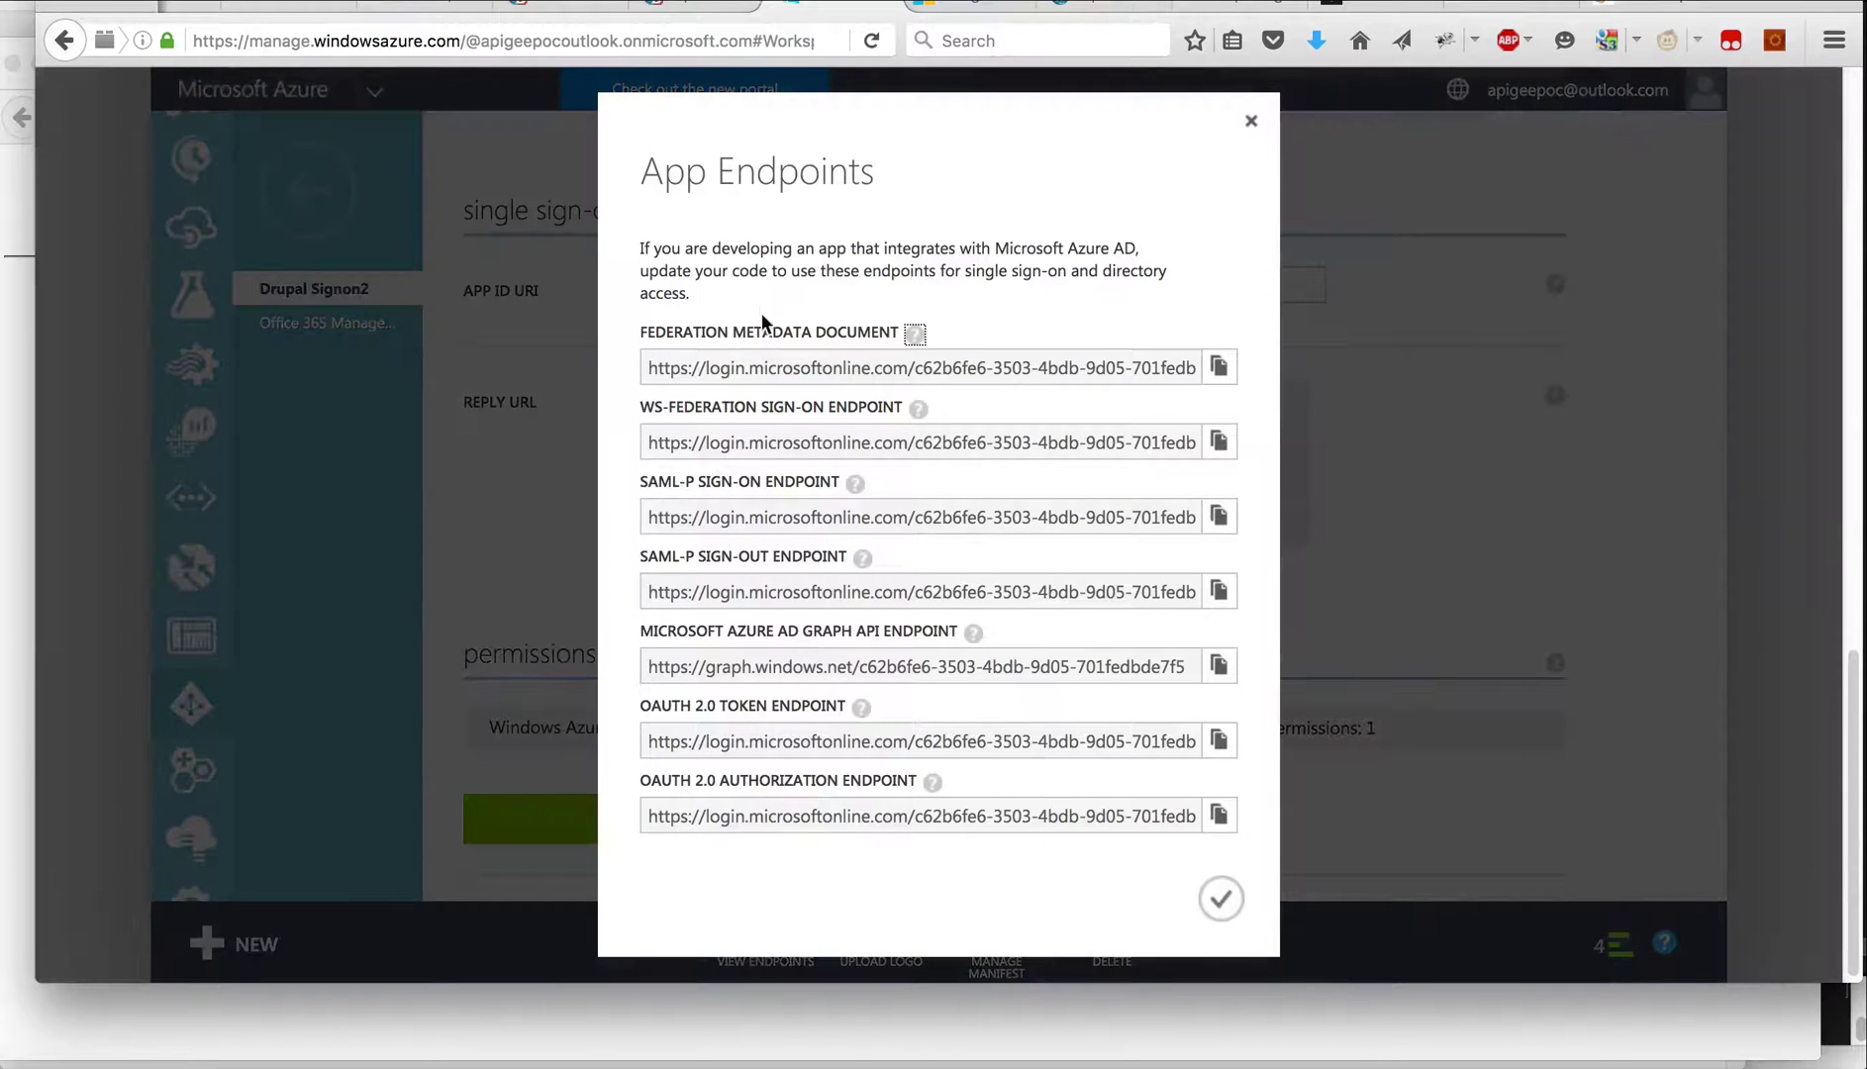
click(828, 738)
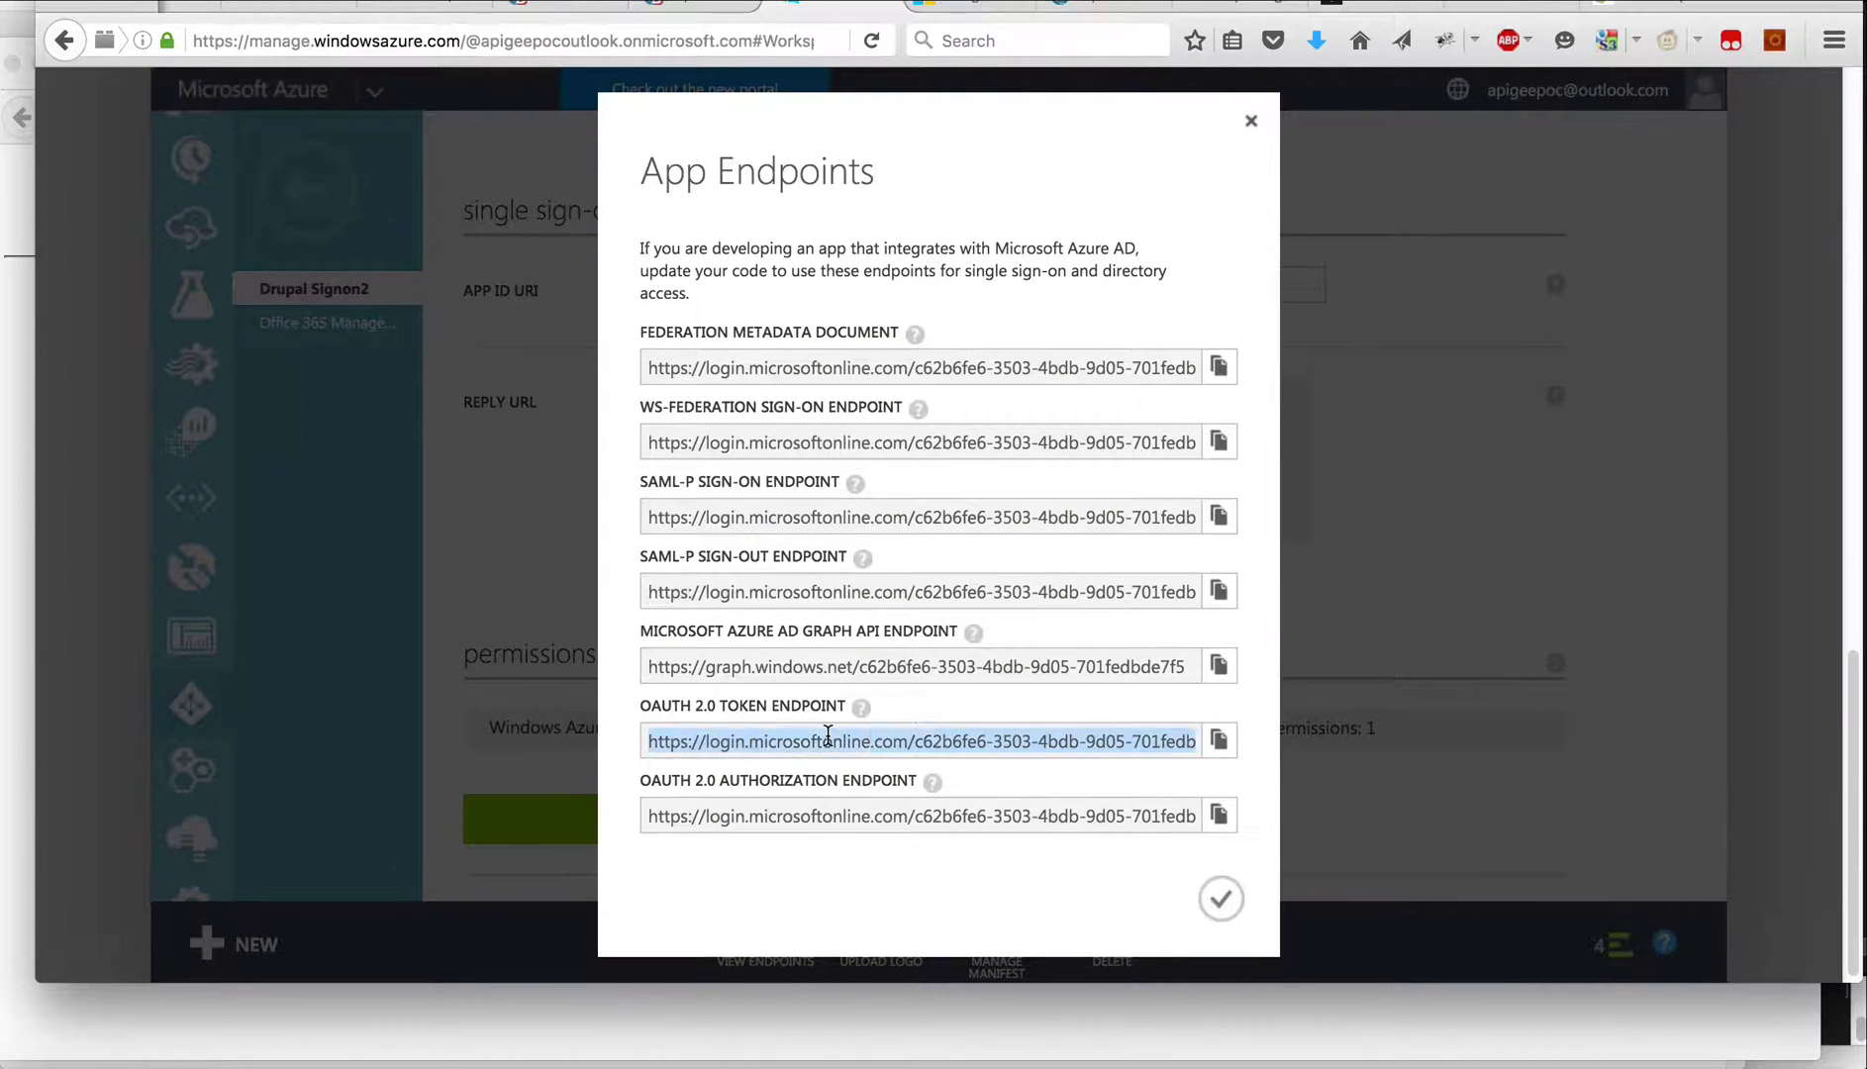
click(821, 817)
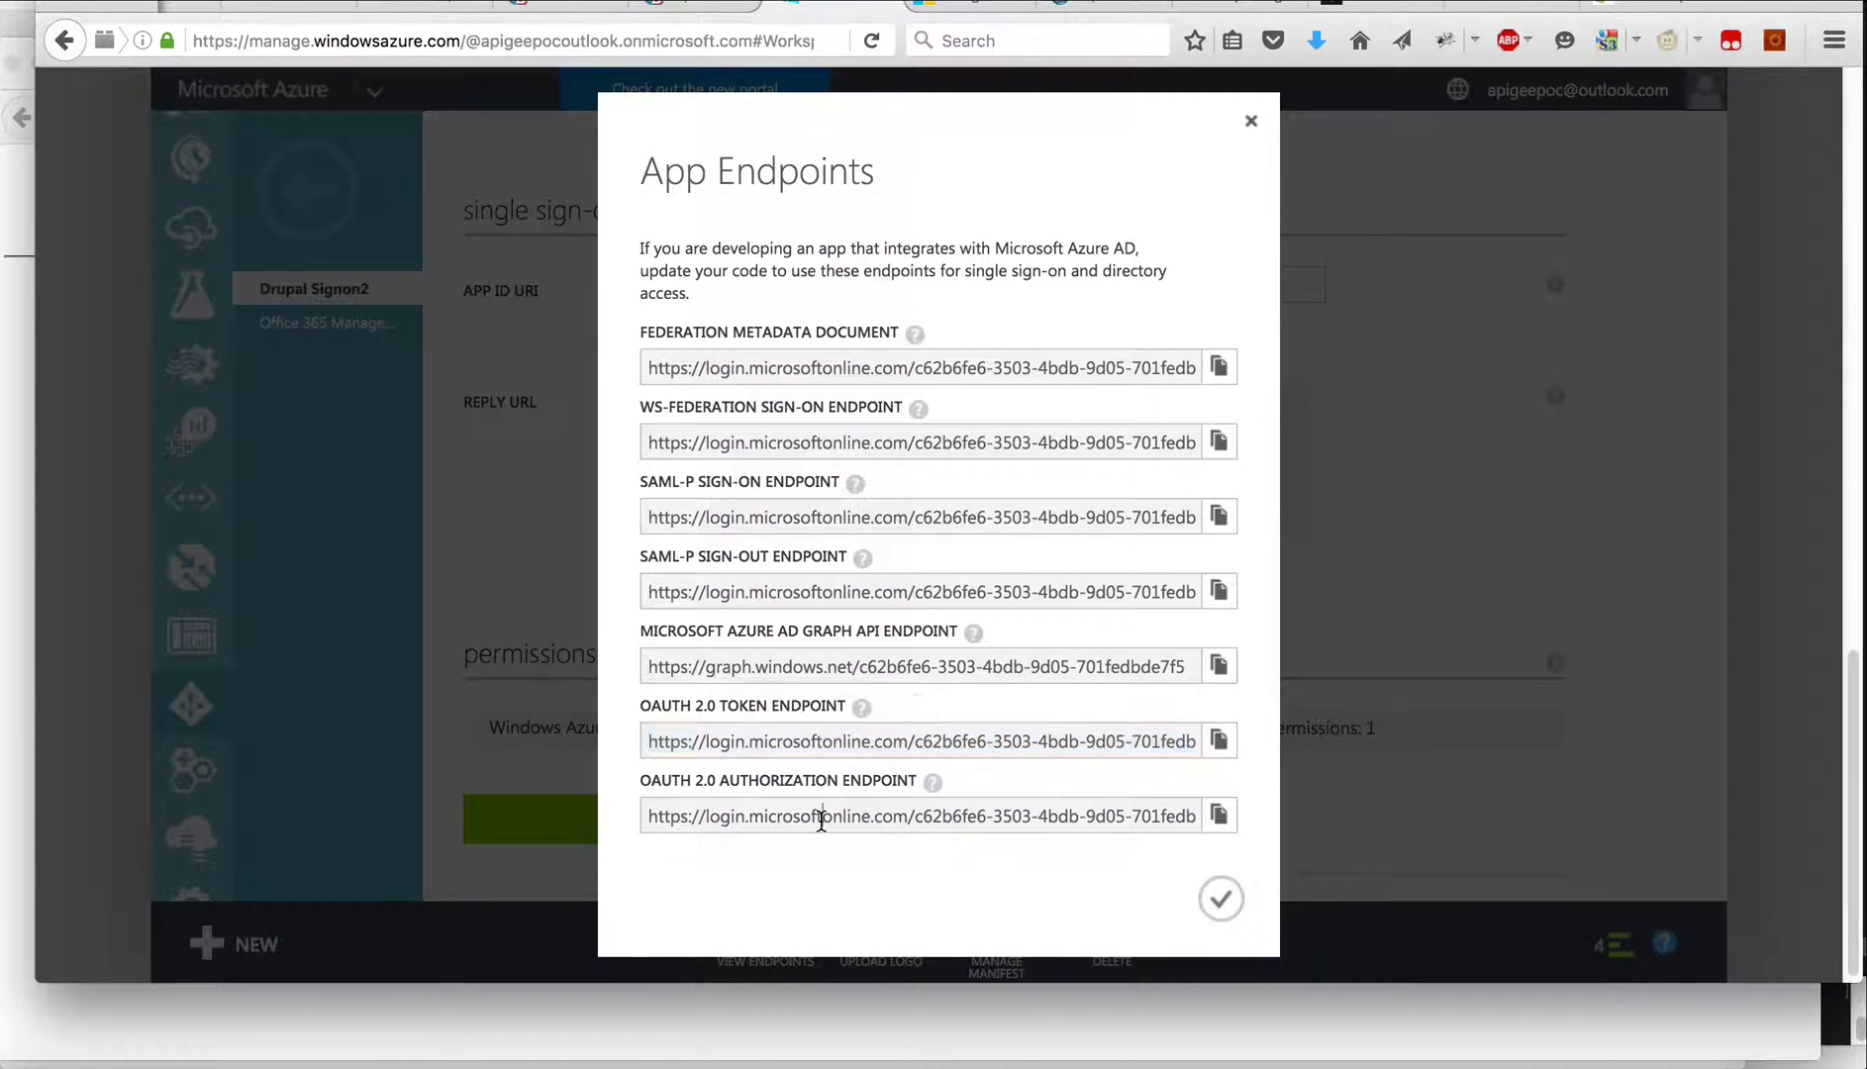
click(1250, 120)
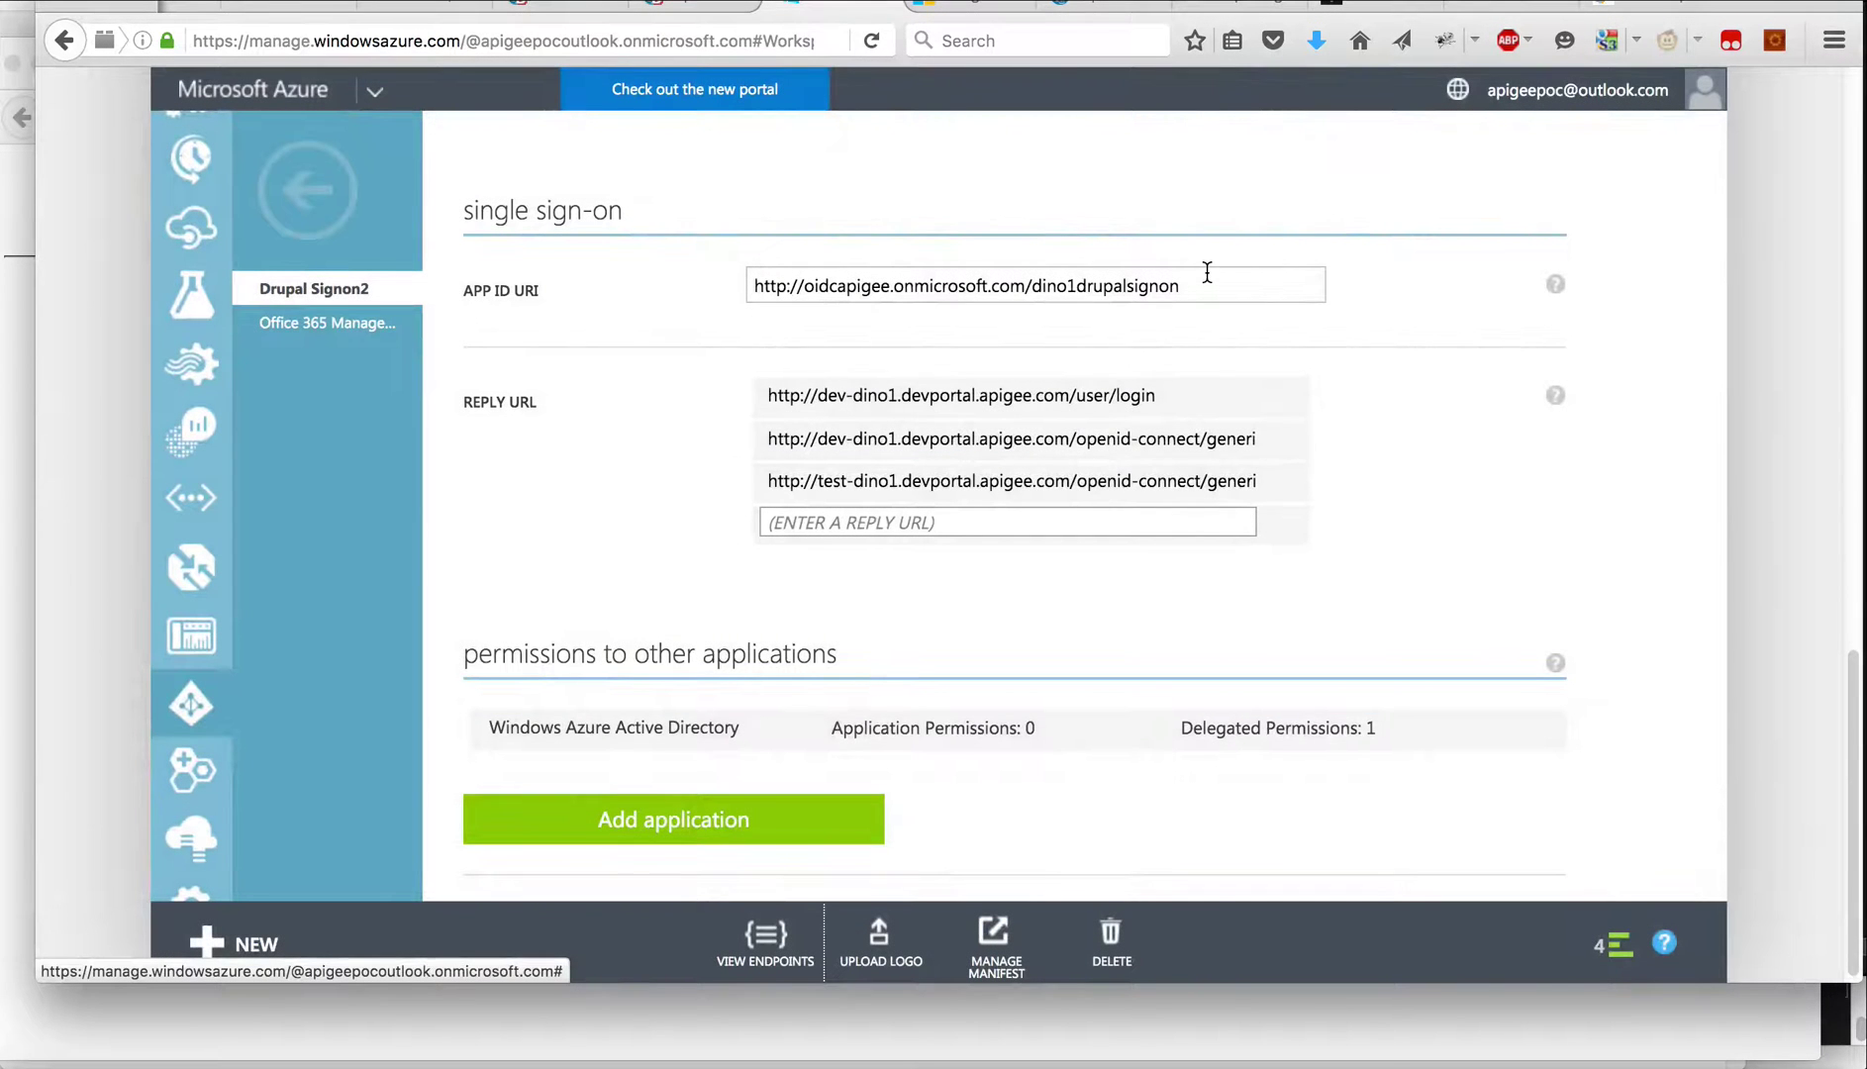
Save the OpenID Connect configuration
key(ctrl+shift+Tab)
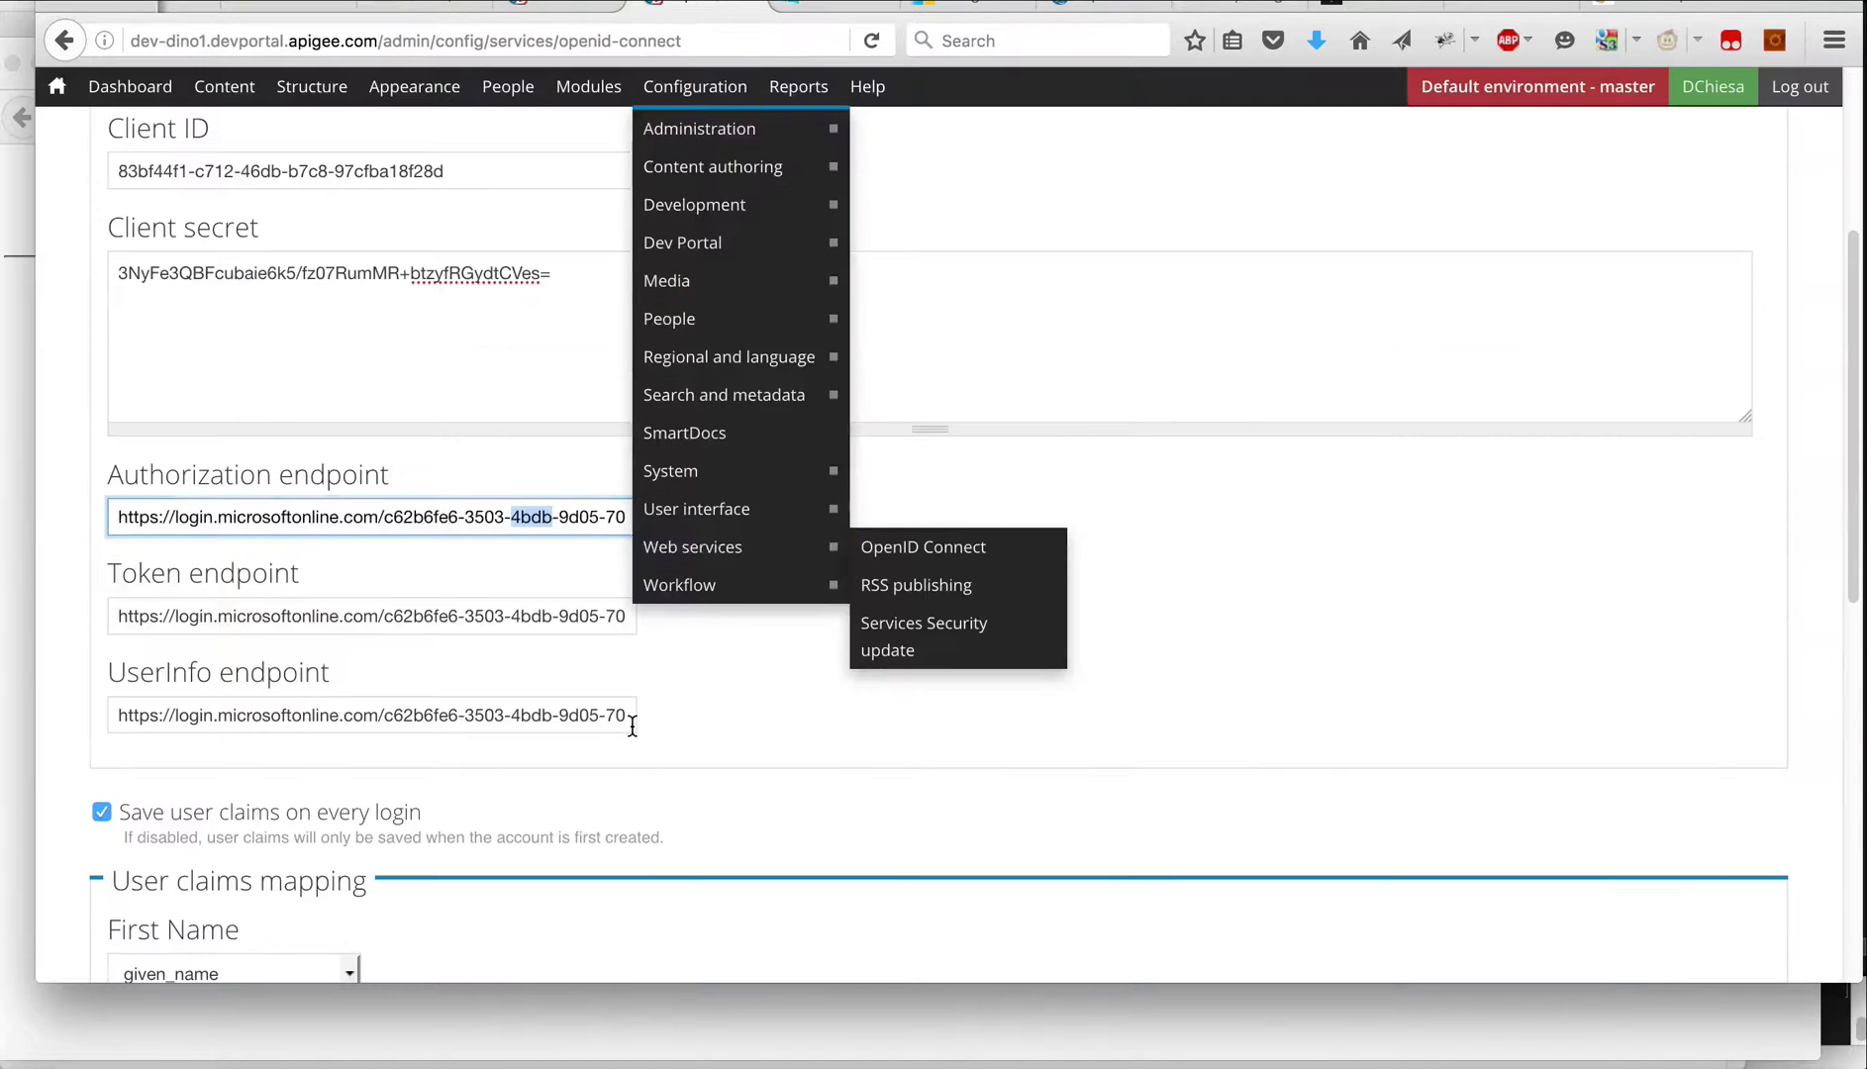
scroll(793, 723, down, 6)
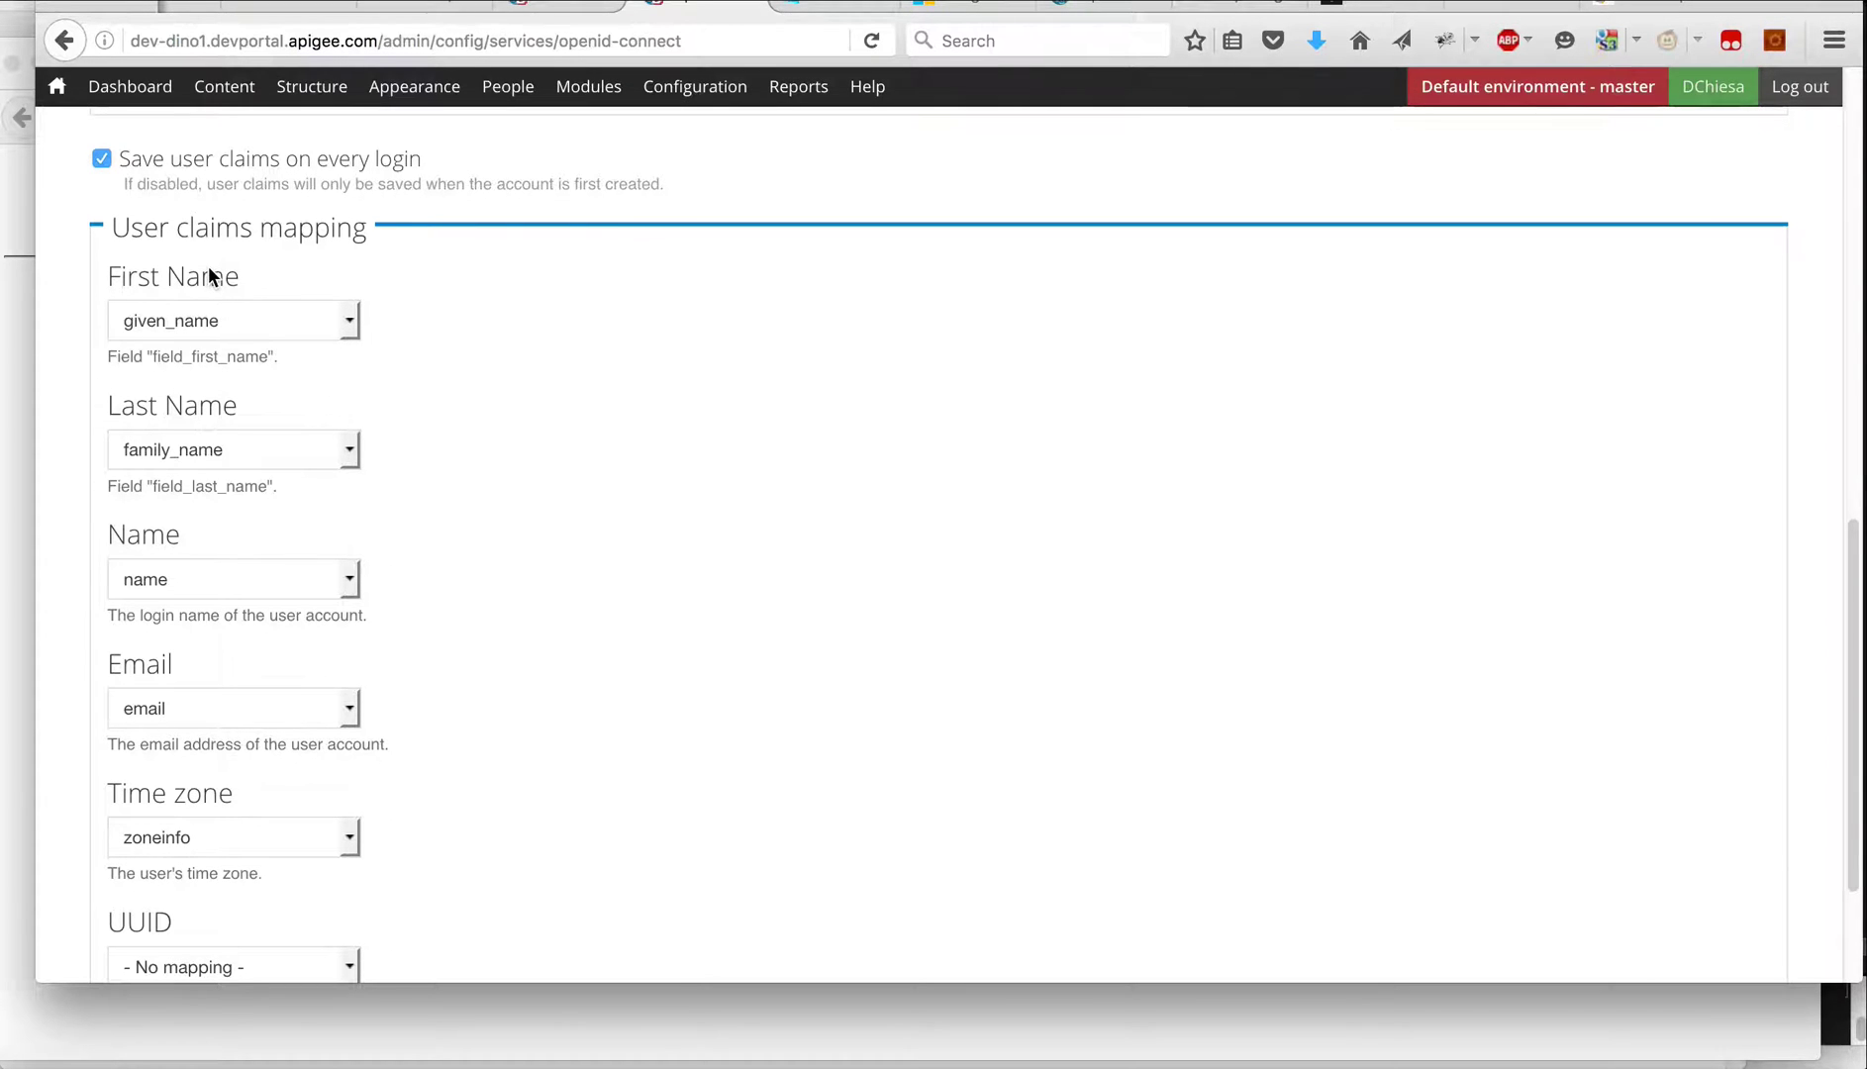
scroll(590, 705, down, 3)
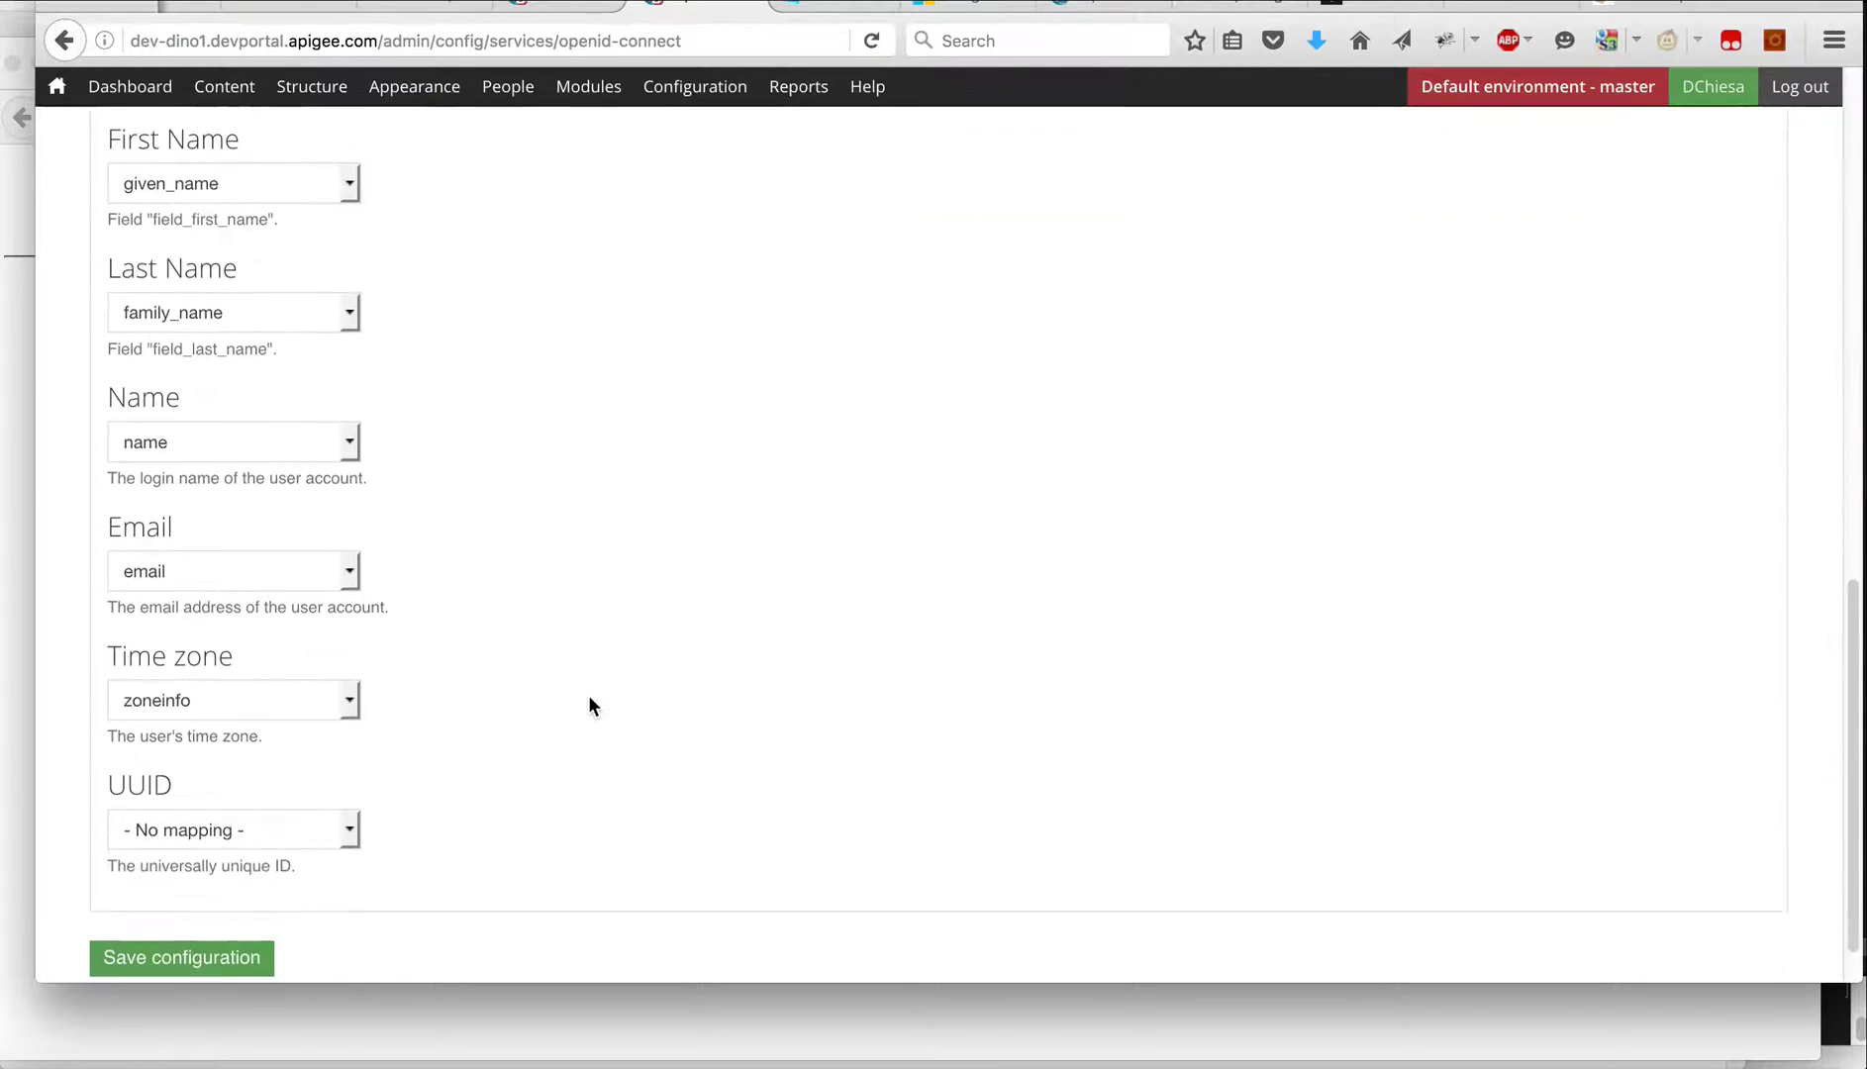
click(181, 894)
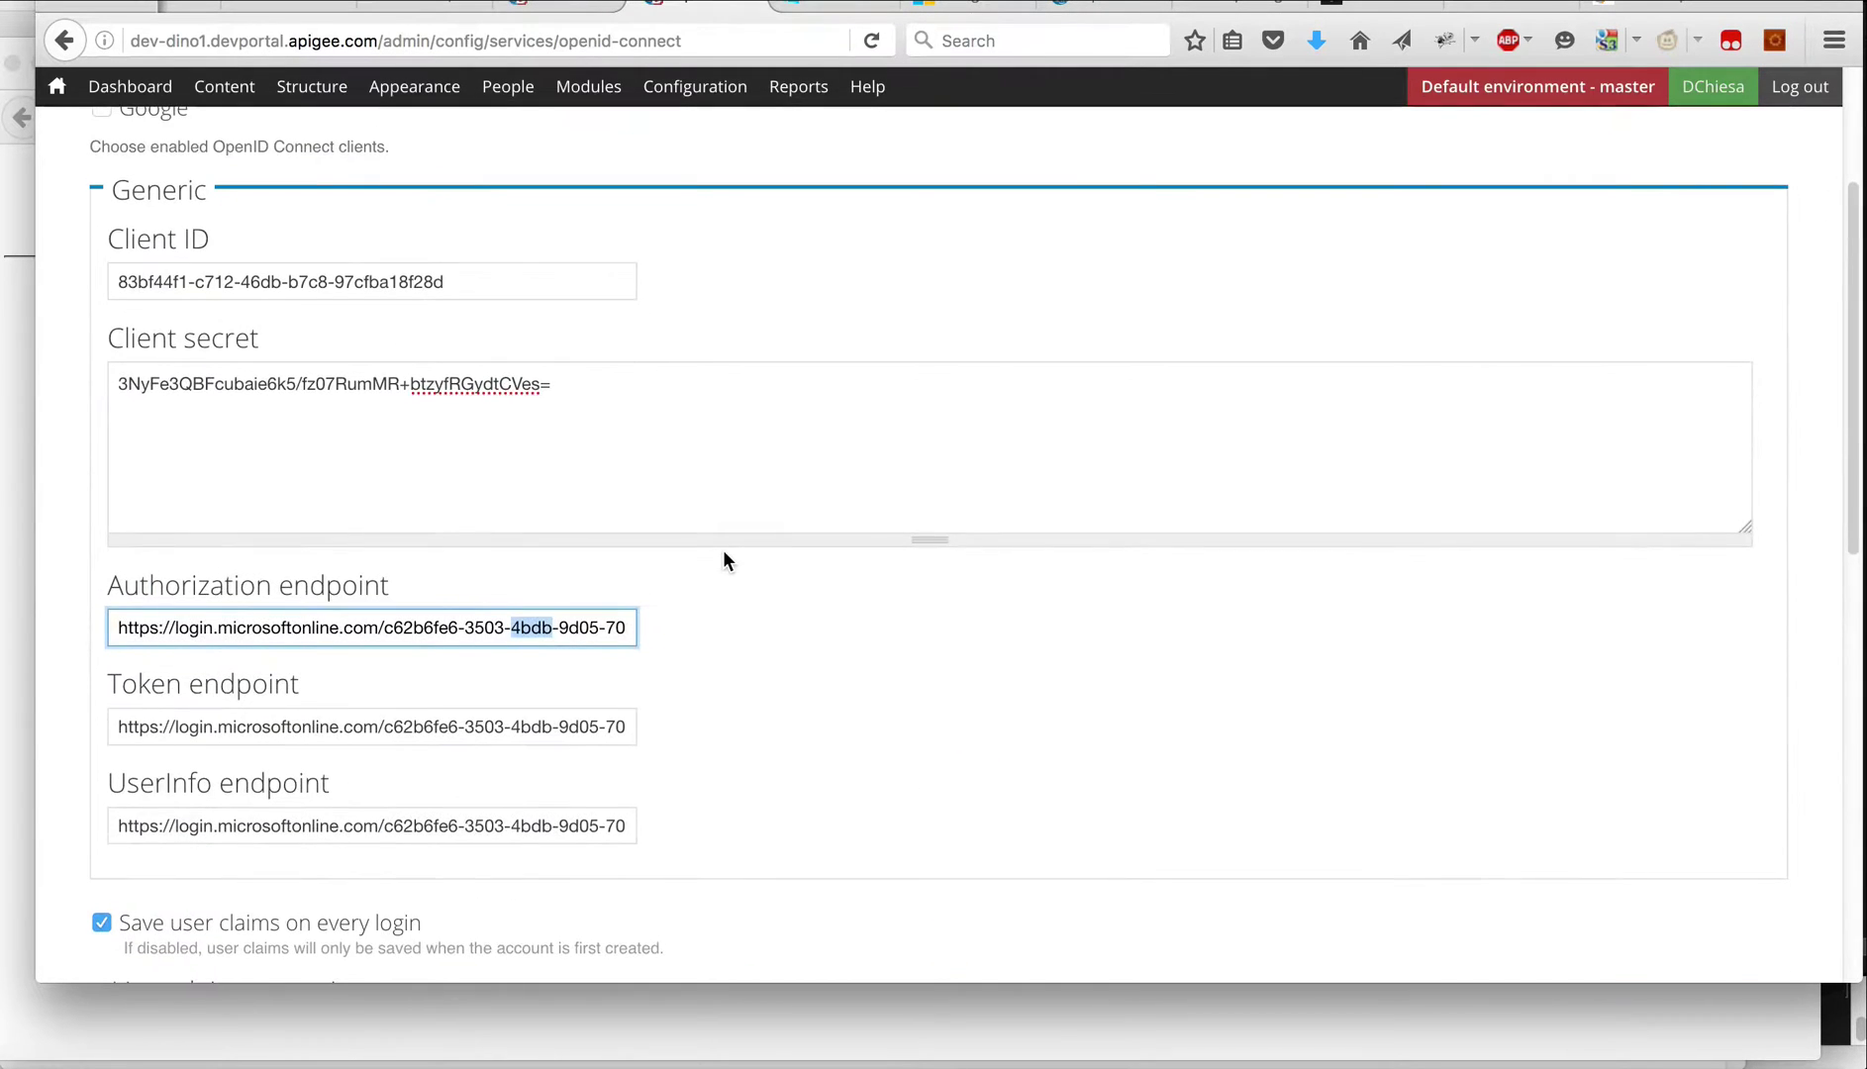
Check that the Name claim maps to name and Email to email
scroll(722, 549, up, 3)
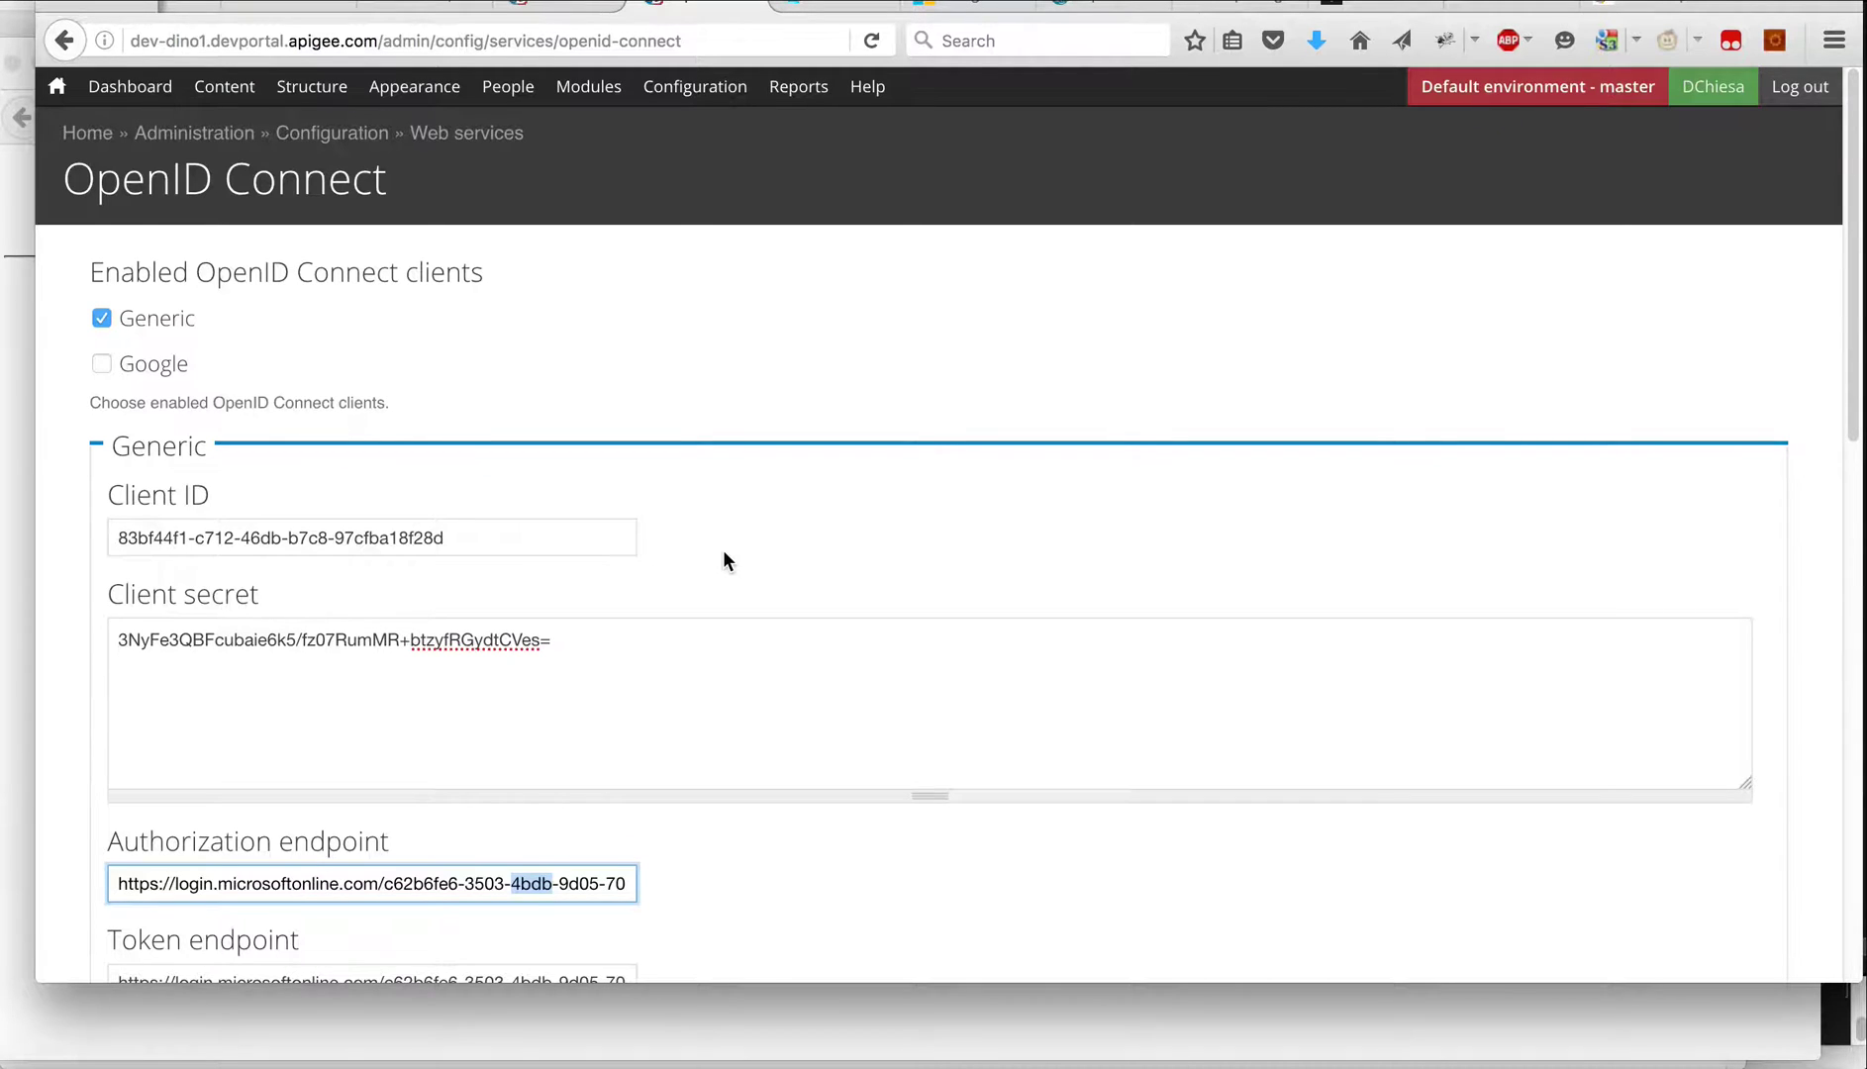
scroll(724, 560, down, 10)
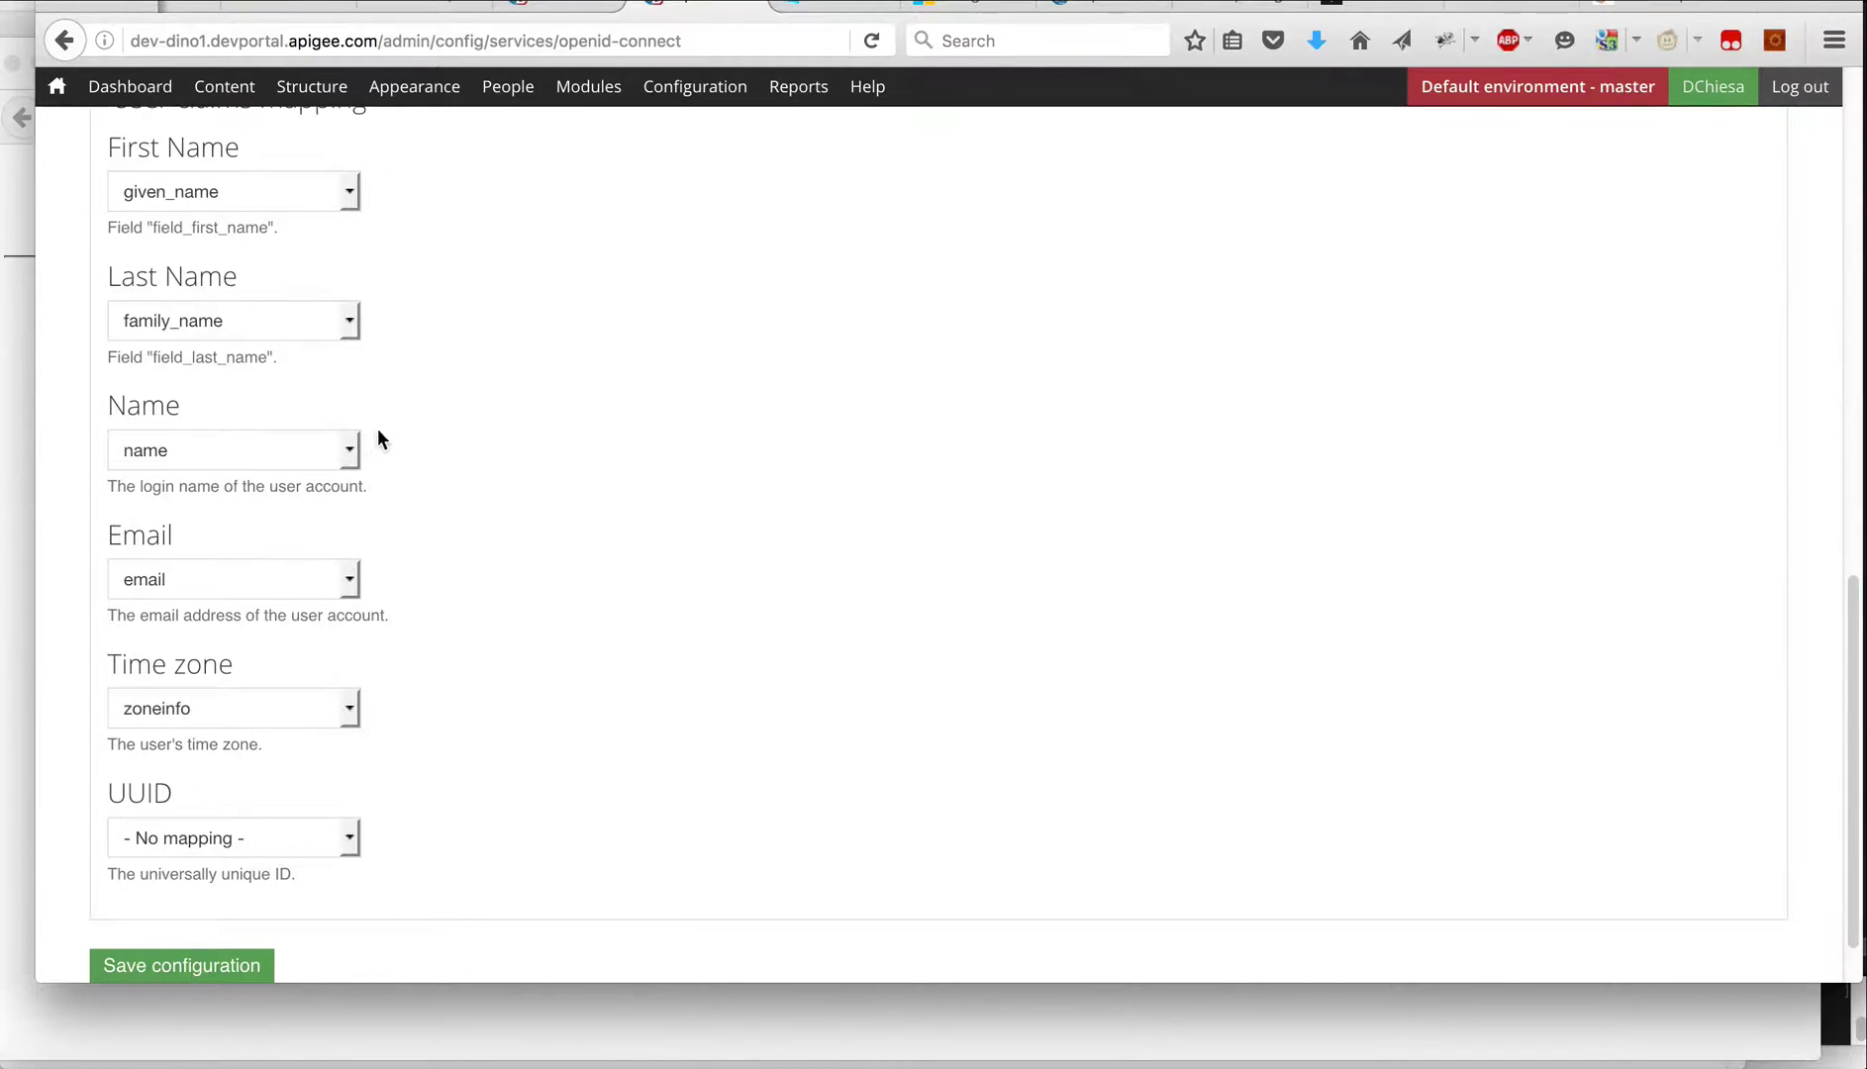
click(166, 414)
click(162, 537)
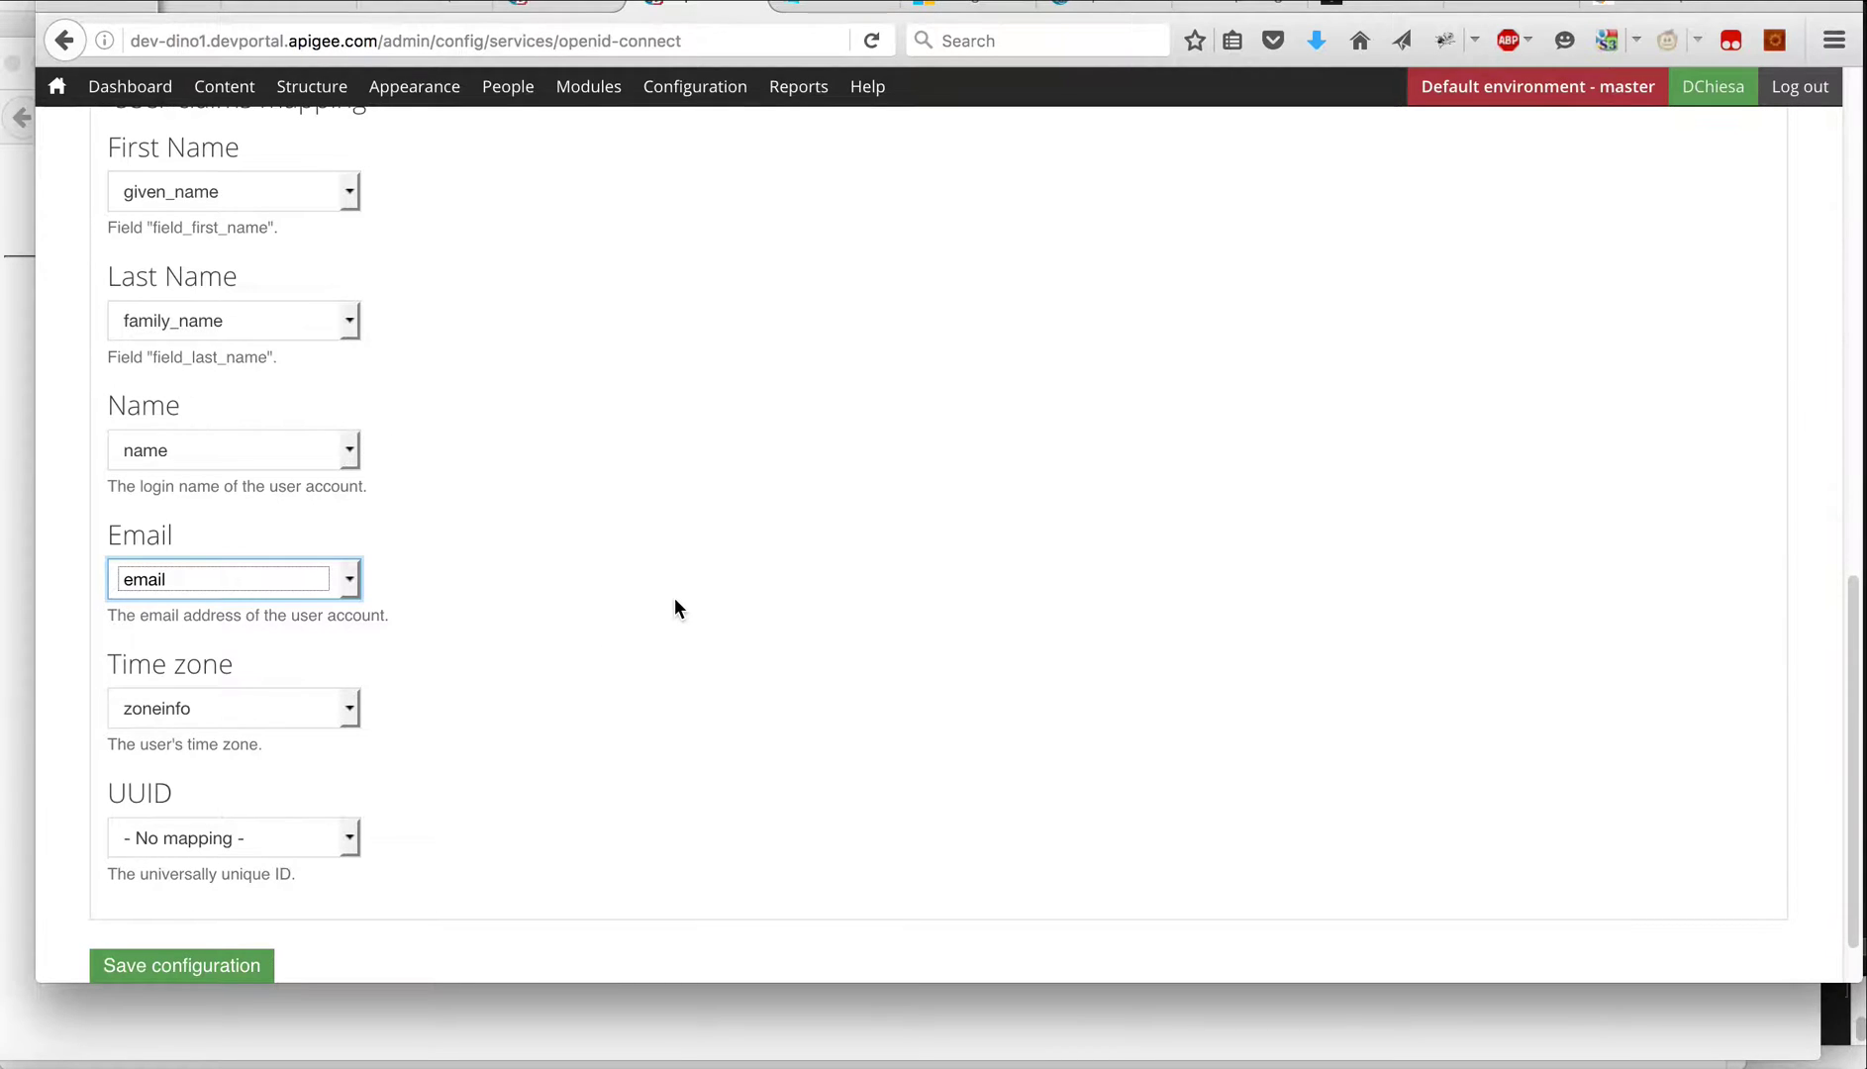
In Emacs, search the module for the properties-to-skip function using 'to_sk'
key(super+Tab)
key(super+Tab)
key(super+Tab)
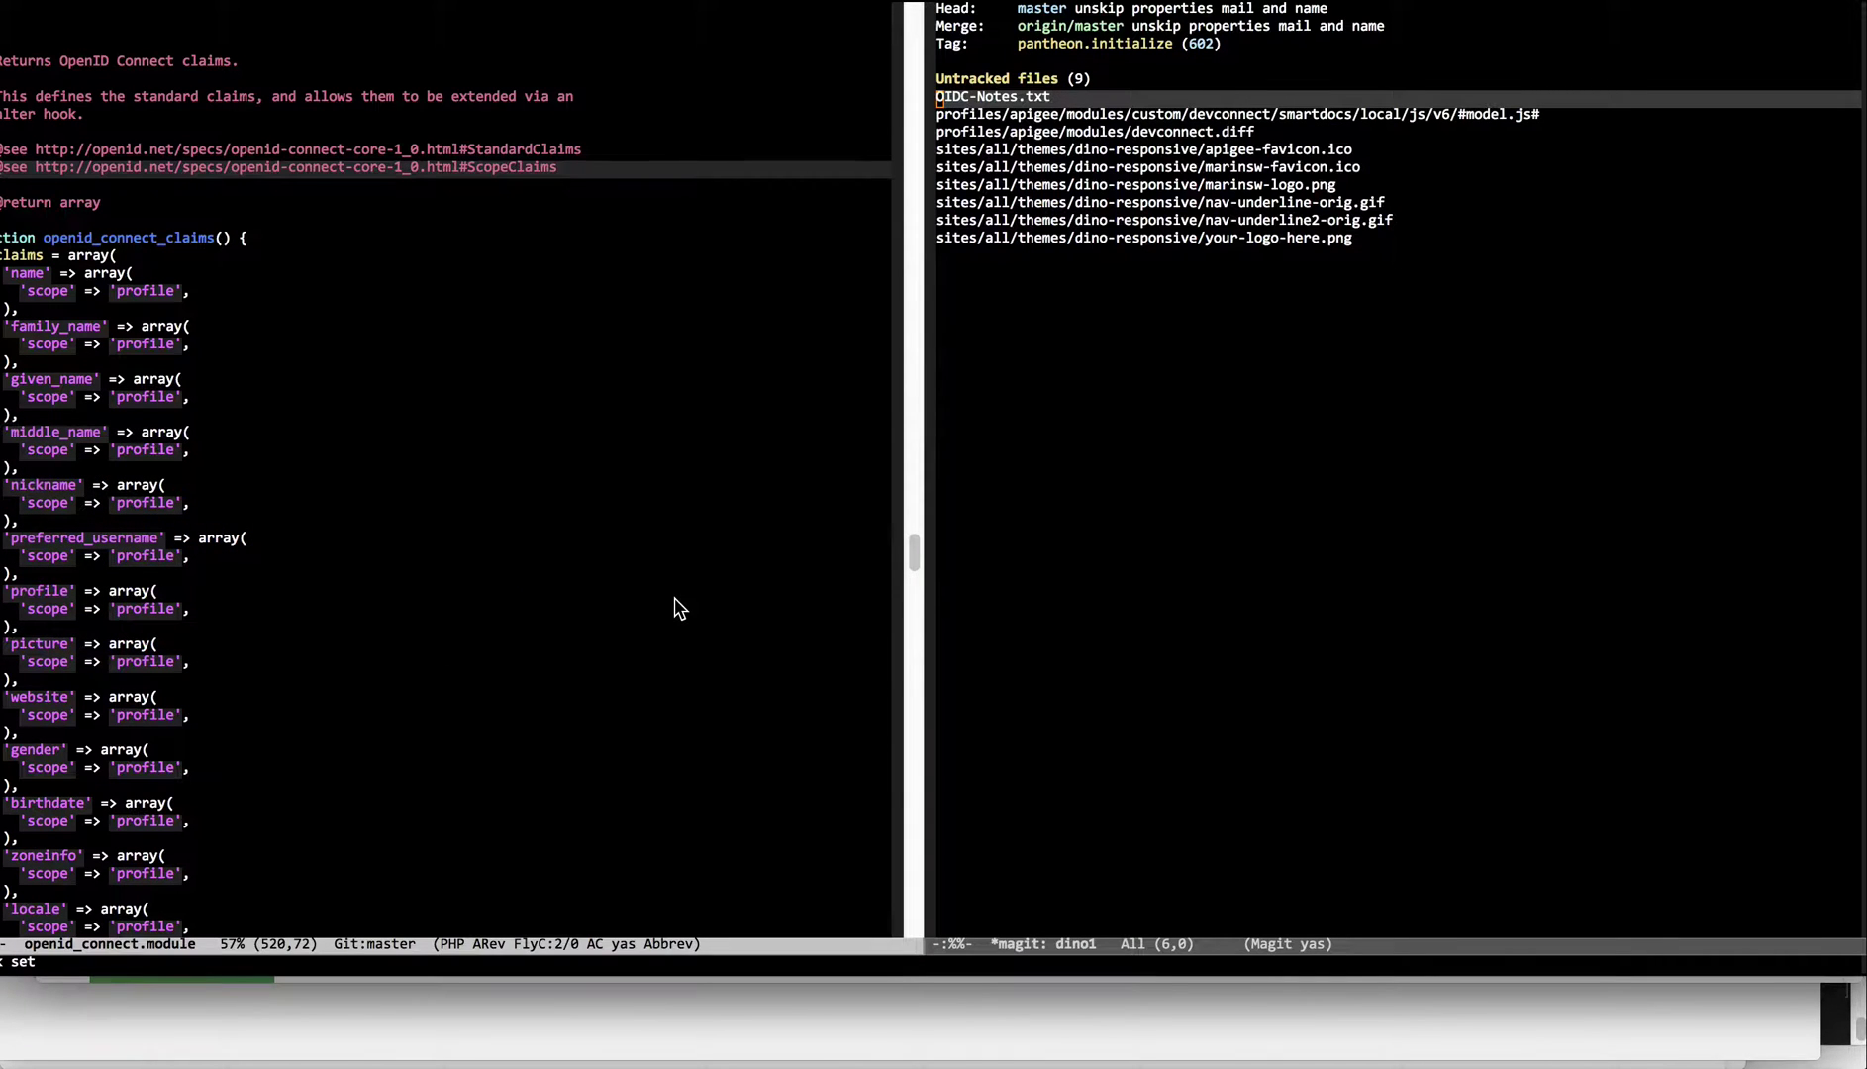
key(Down)
key(Down)
key(Down)
key(ctrl+v)
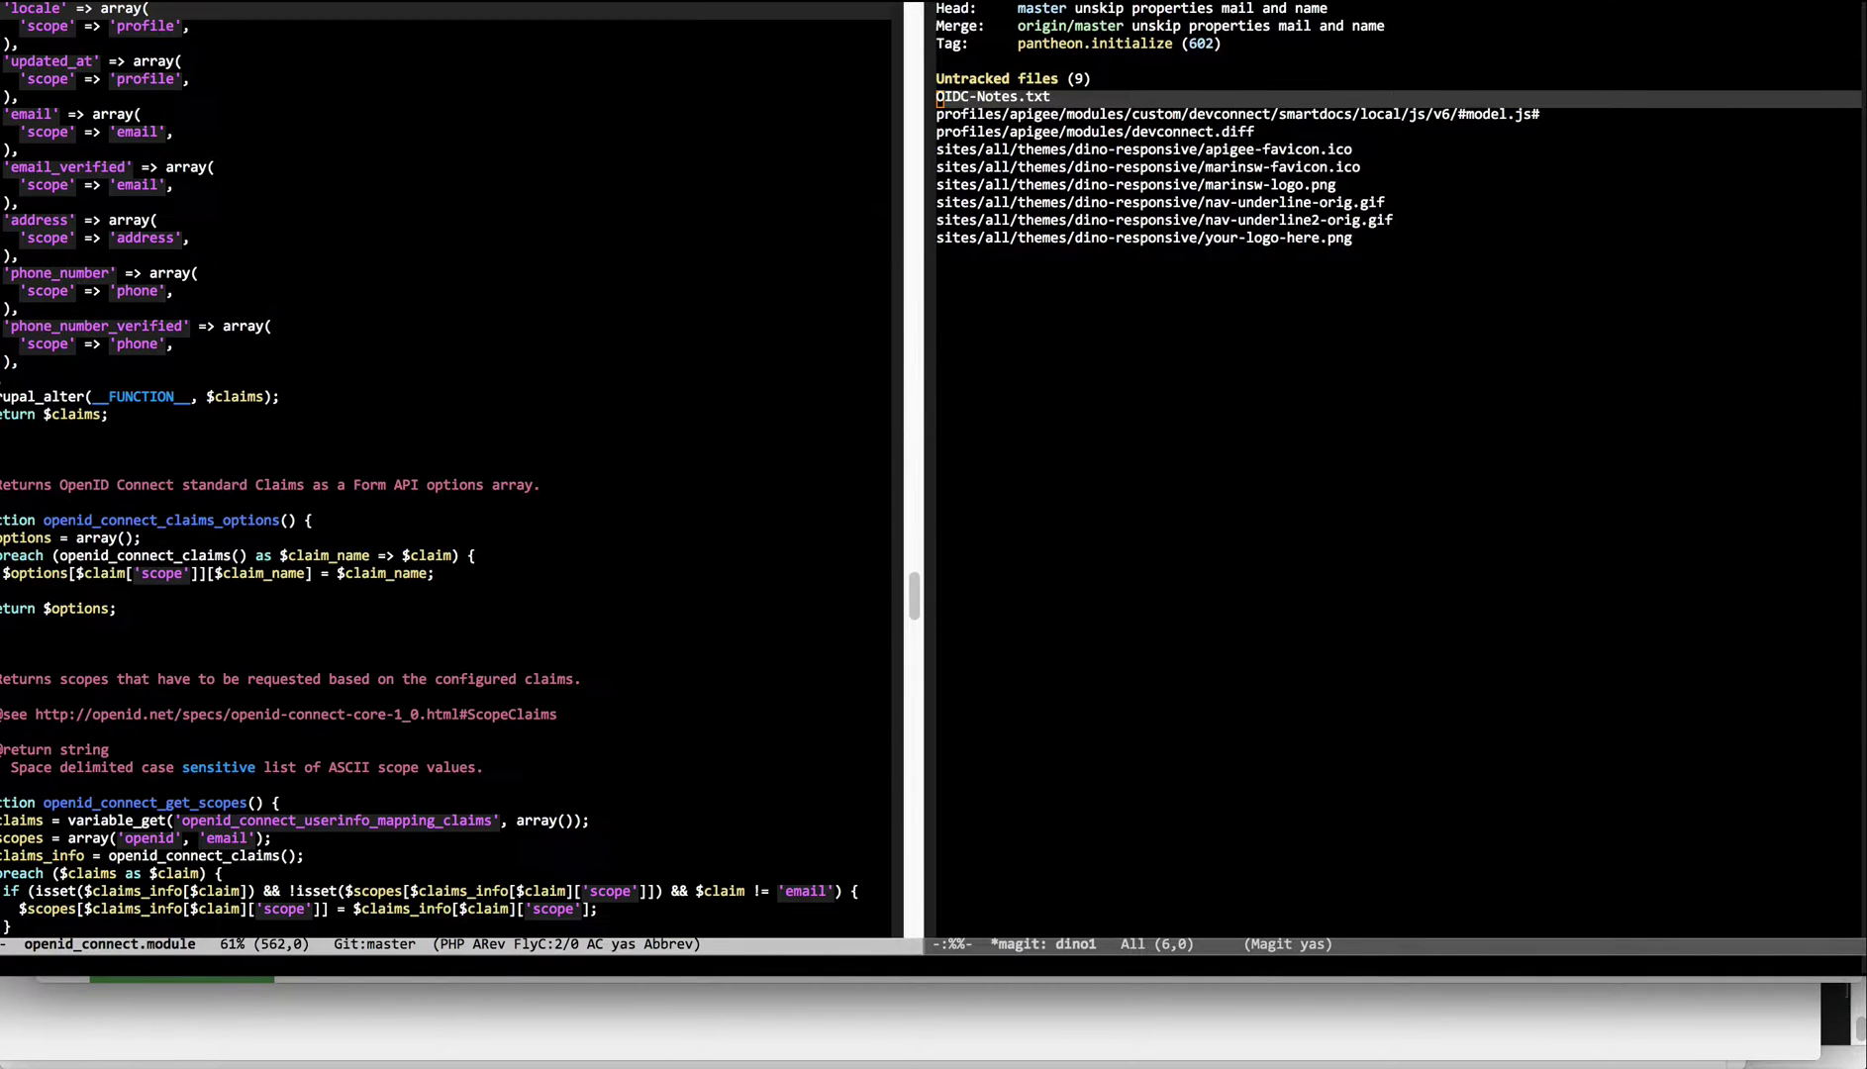
key(ctrl+s)
text(to_skoip)
key(Return)
Remove 'name' and 'mail' from the $properties_to_skip array
key(alt+b)
key(ctrl+n)
key(alt+b)
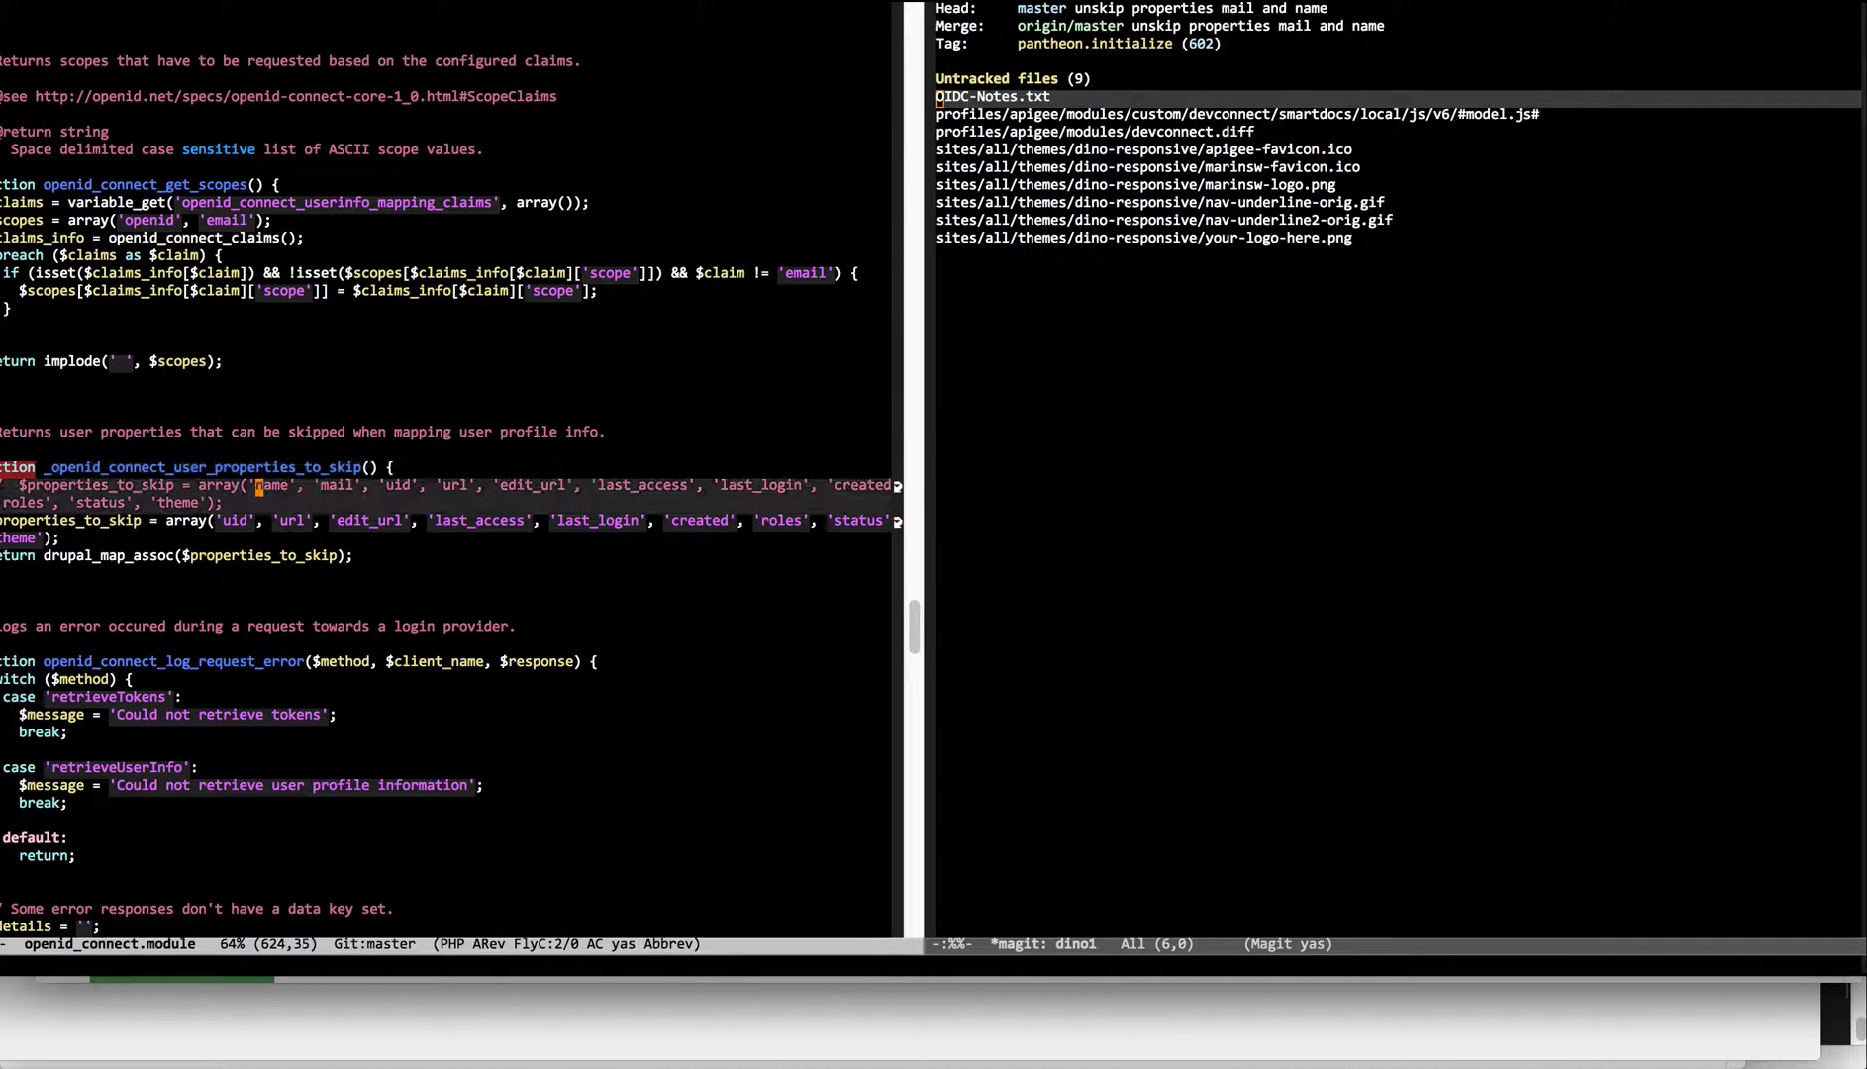
key(ctrl+b)
click(275, 485)
key(Right)
key(Right)
key(Right)
key(Right)
key(Right)
key(Right)
key(Down)
key(End)
key(alt+b)
key(alt+b)
key(alt+b)
key(alt+b)
key(alt+b)
key(alt+b)
key(alt+b)
key(alt+b)
key(alt+b)
key(alt+b)
key(alt+b)
key(alt+b)
key(Left)
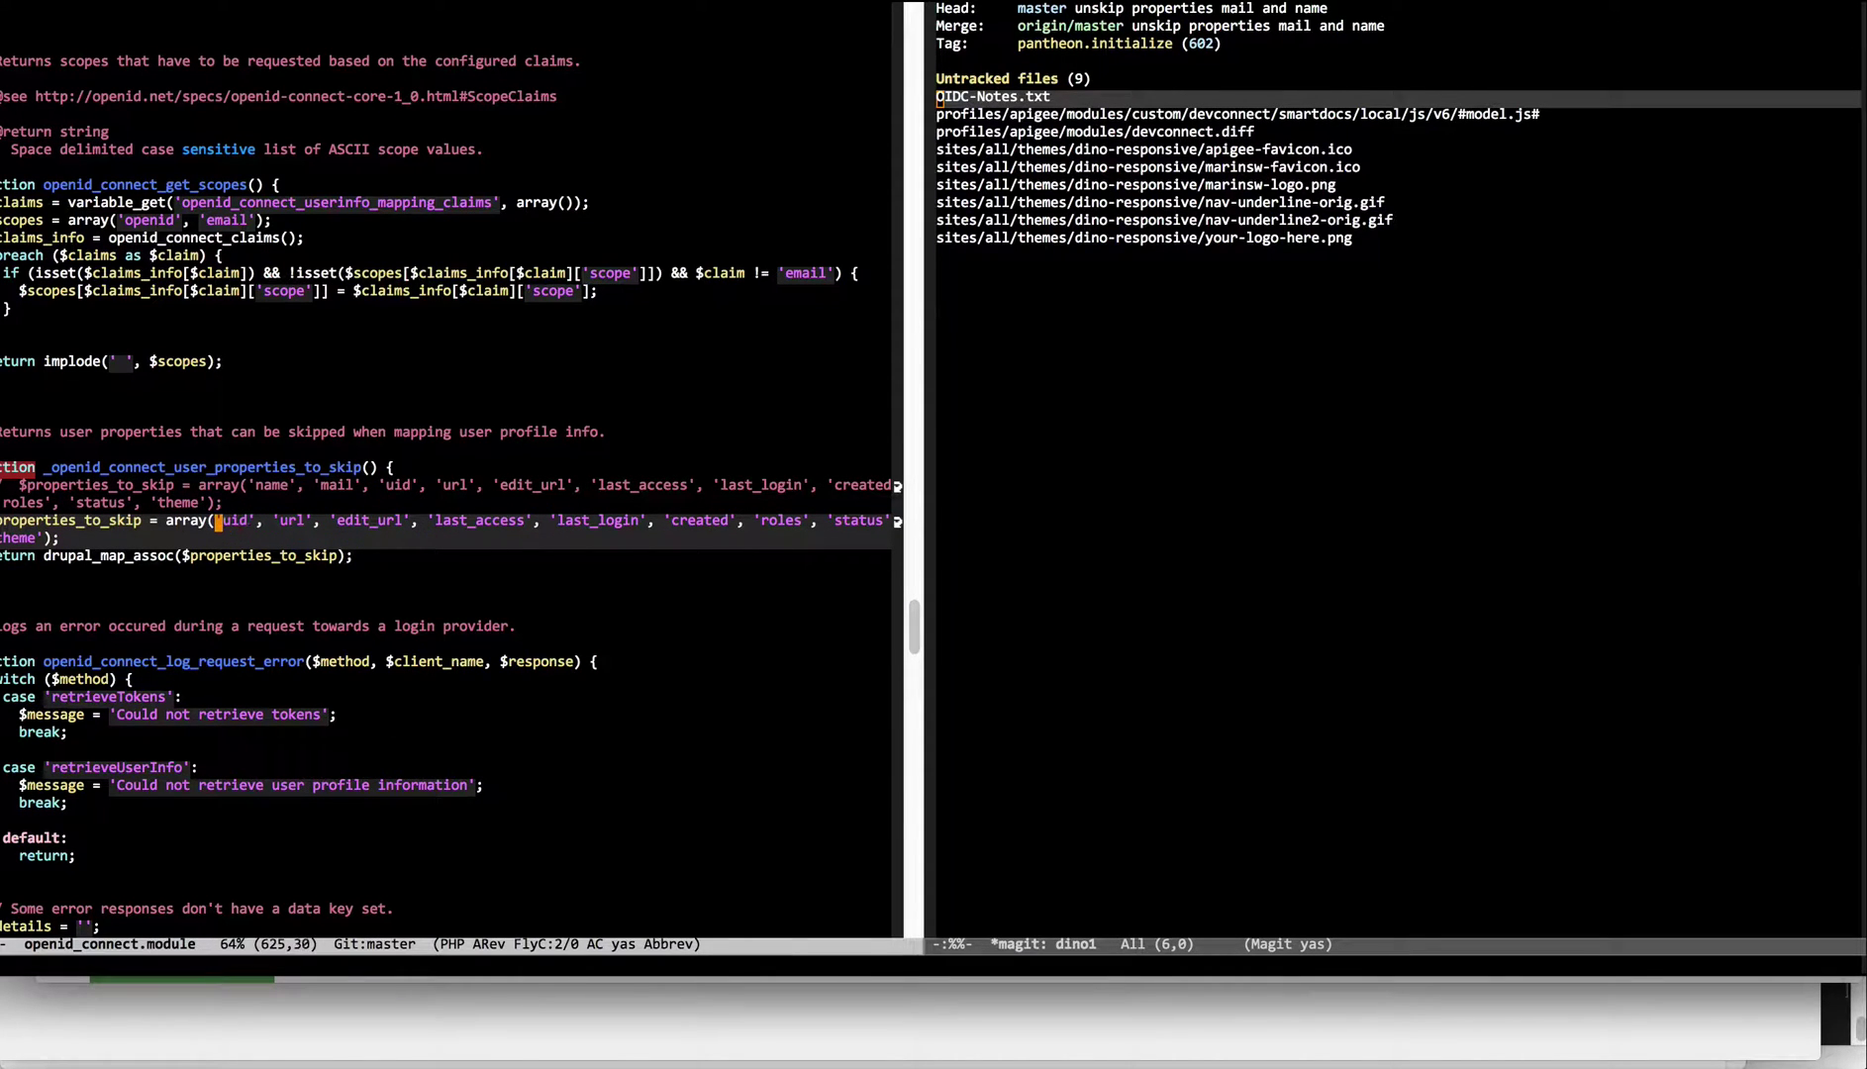
key(Right)
key(Right)
key(Right)
key(Right)
key(Right)
key(Right)
key(Right)
key(Right)
key(Right)
key(Right)
key(Right)
key(Right)
key(Right)
On the OpenID Connect settings page, select the 4bdb part of the UserInfo endpoint URL
key(super+Tab)
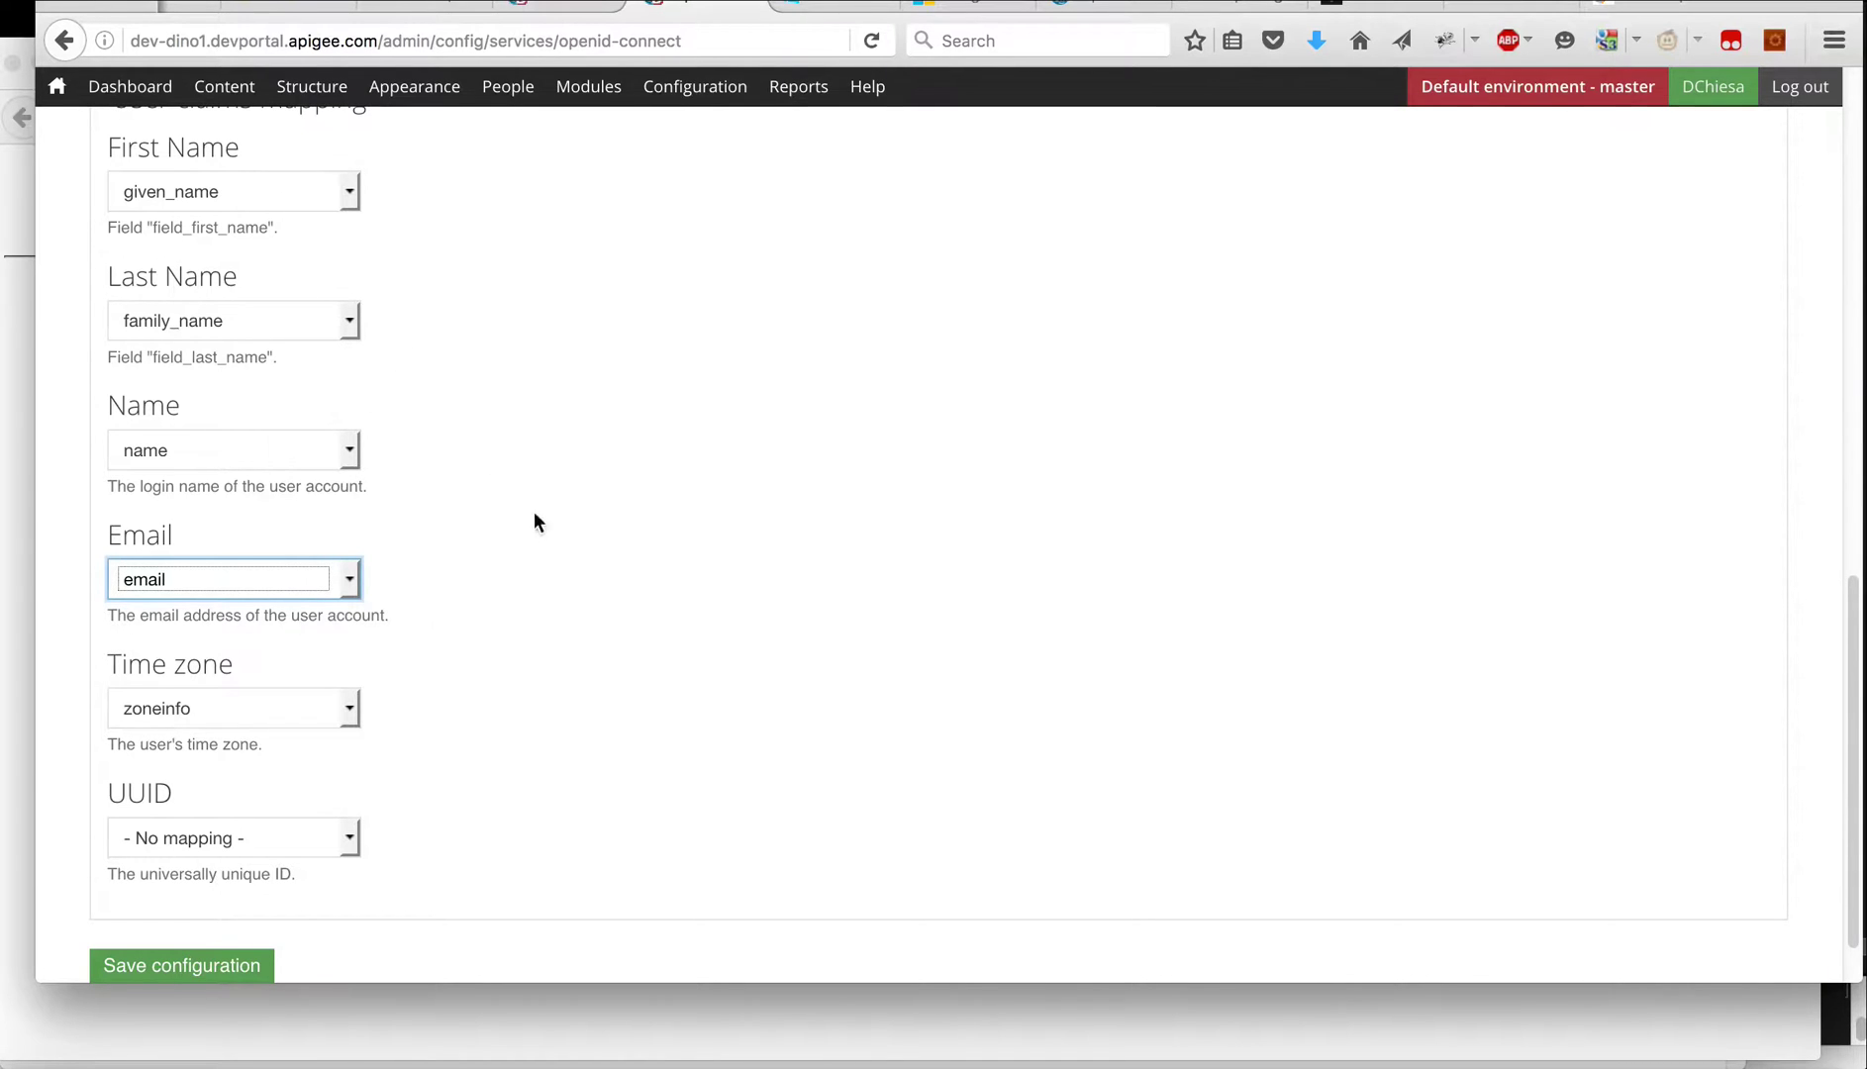
scroll(537, 511, up, 10)
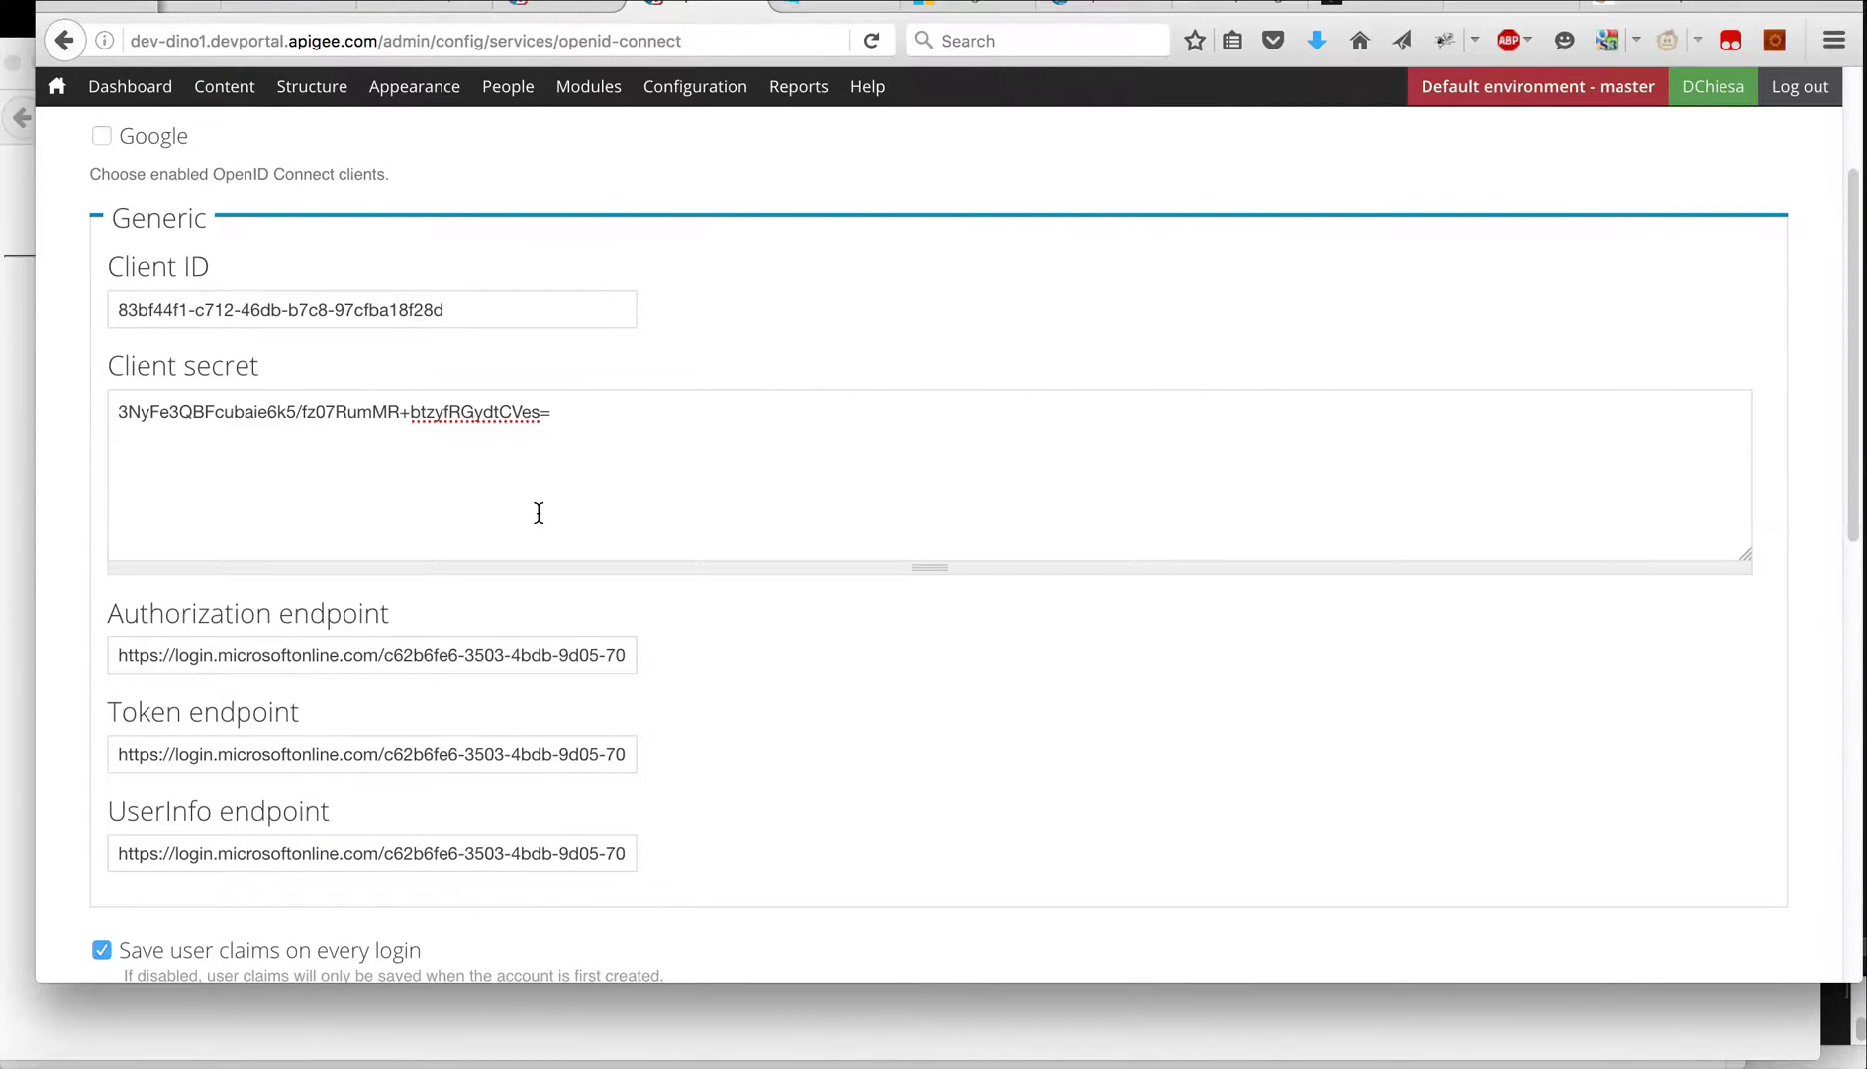
double_click(517, 855)
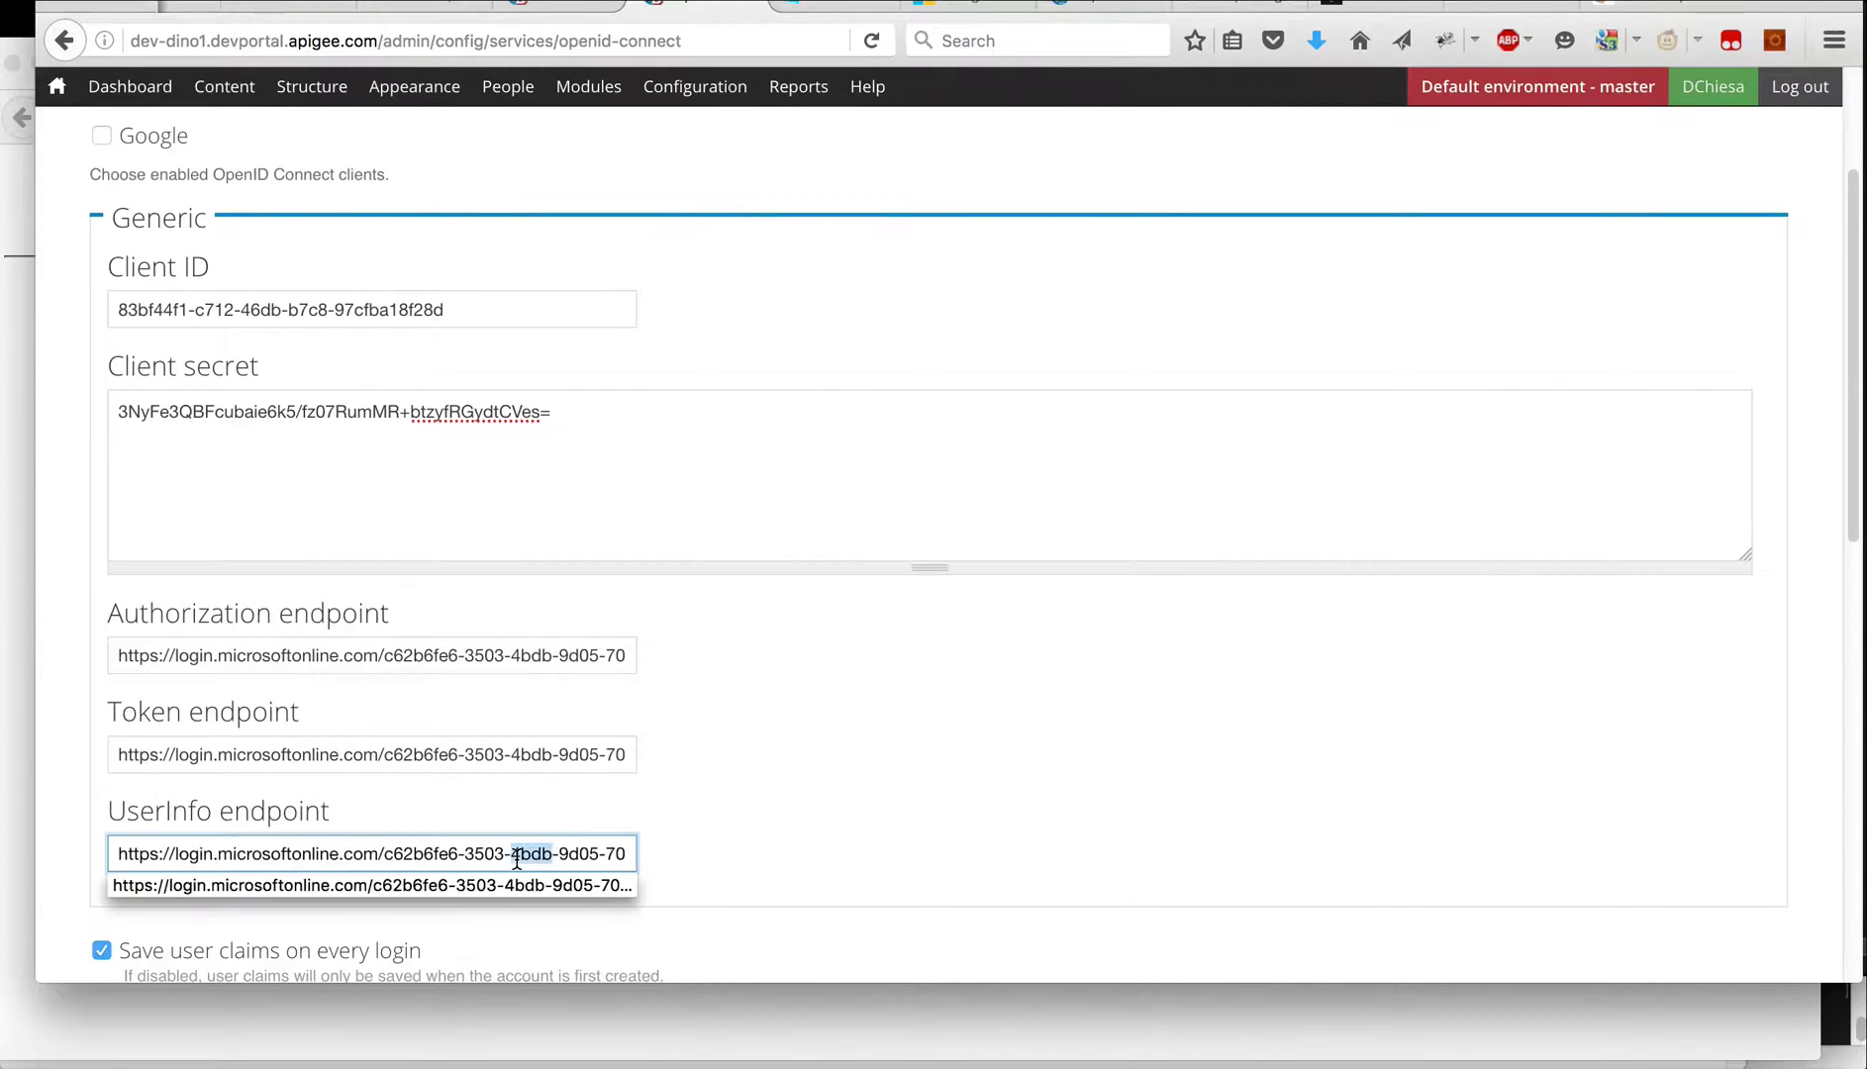
Search the module for the decodeIdToken call
key(super+Tab)
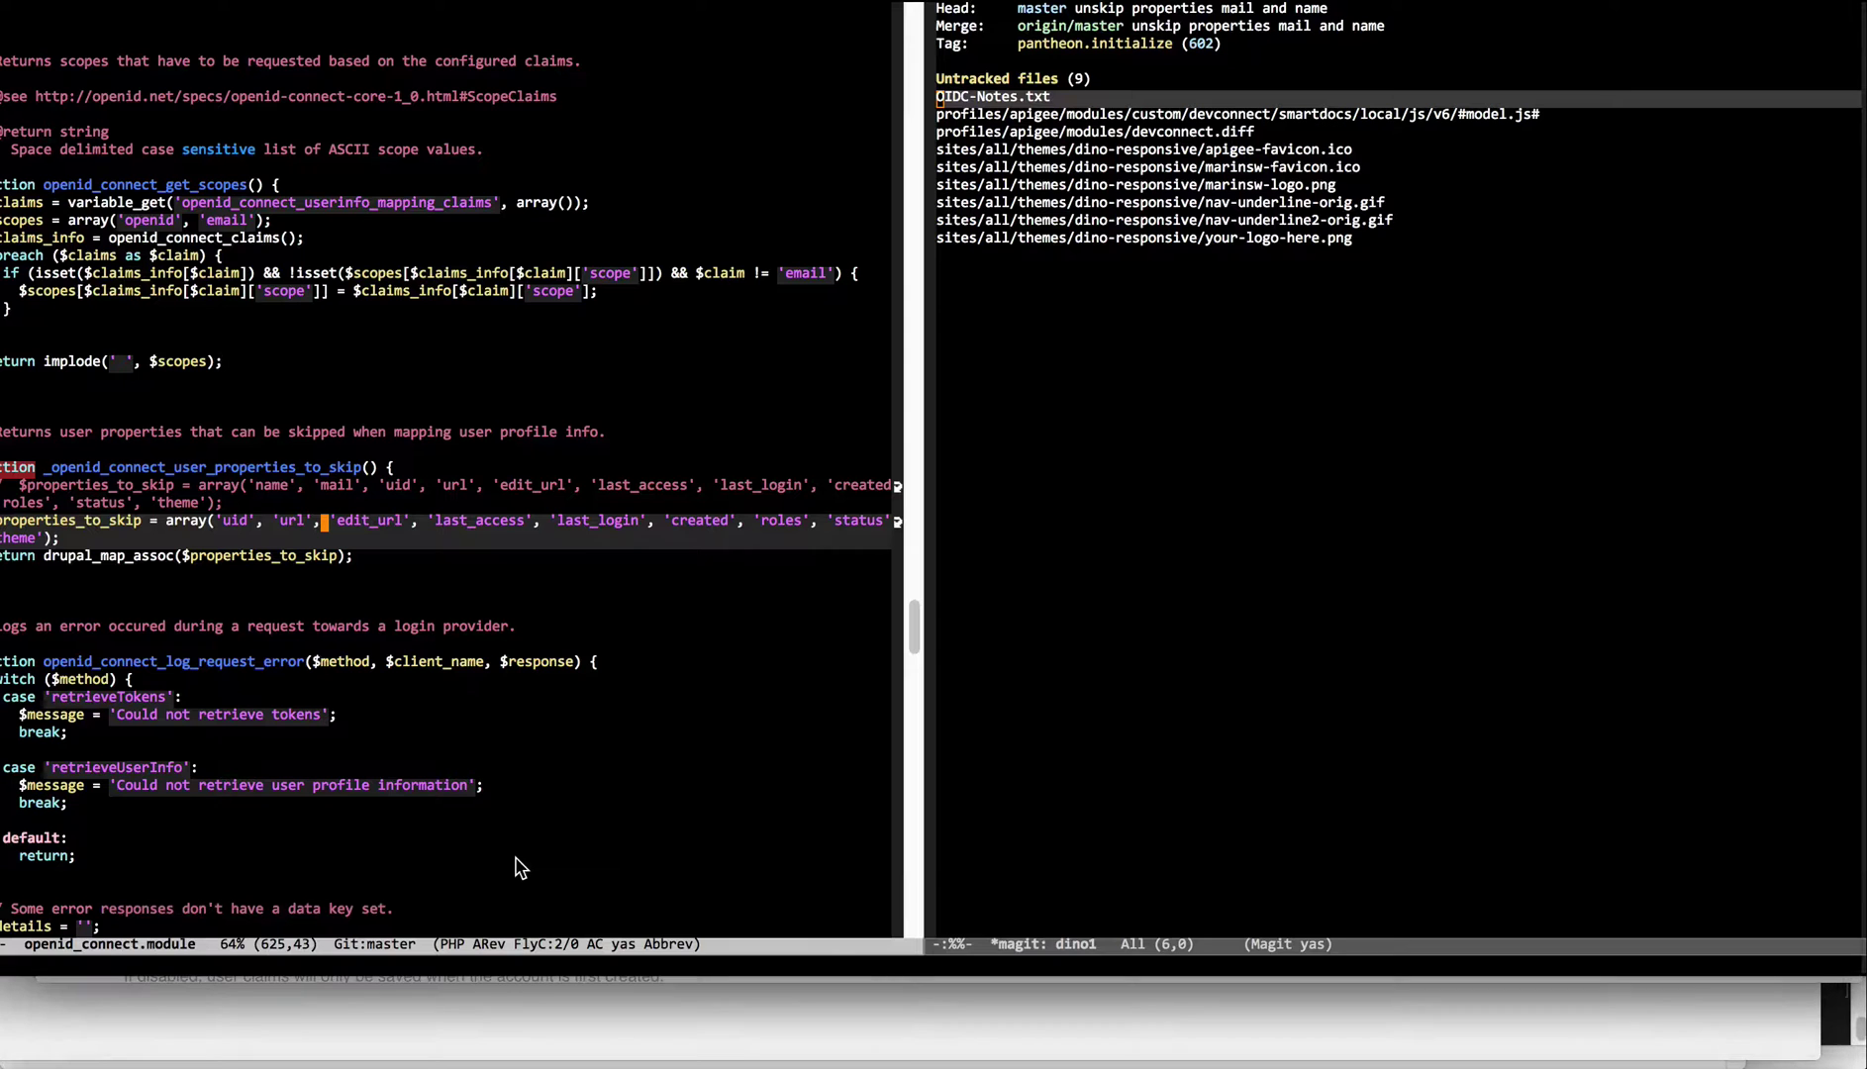
key(ctrl+s)
text(decodeI)
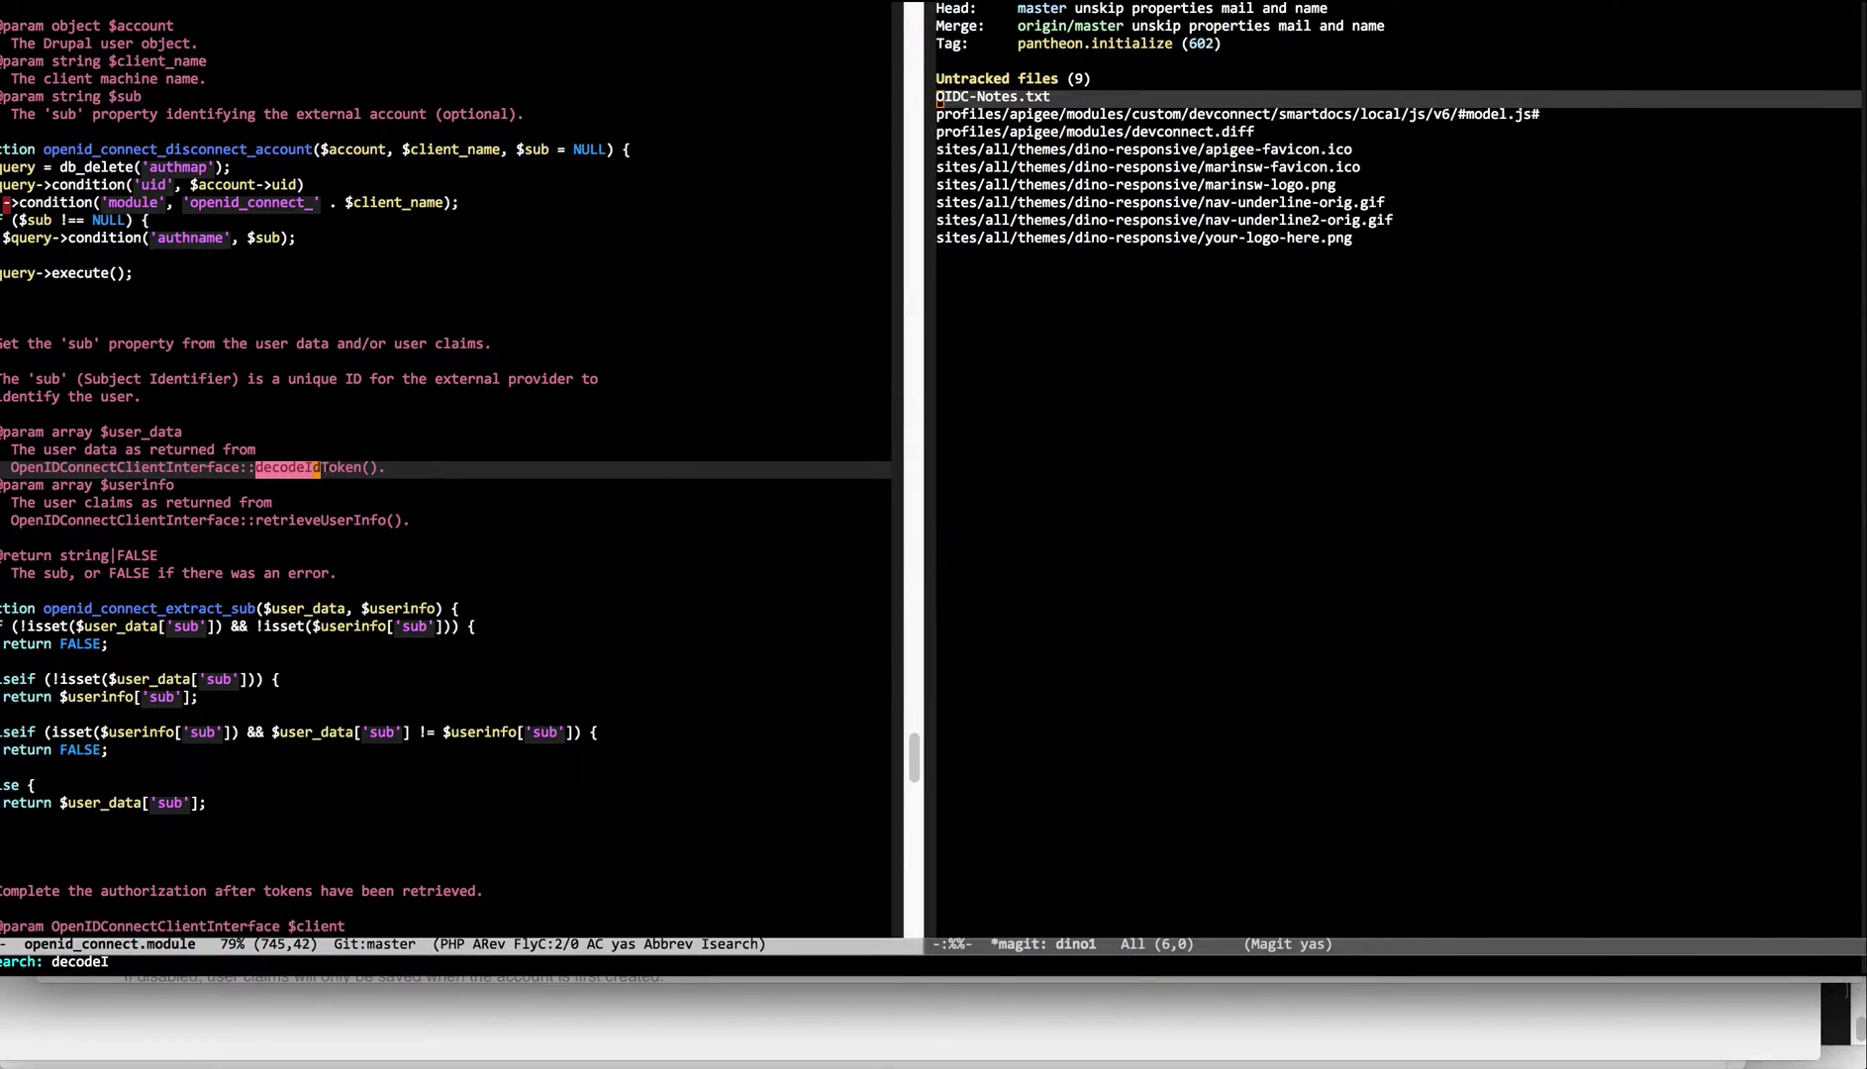
text(dToken)
key(ctrl+s)
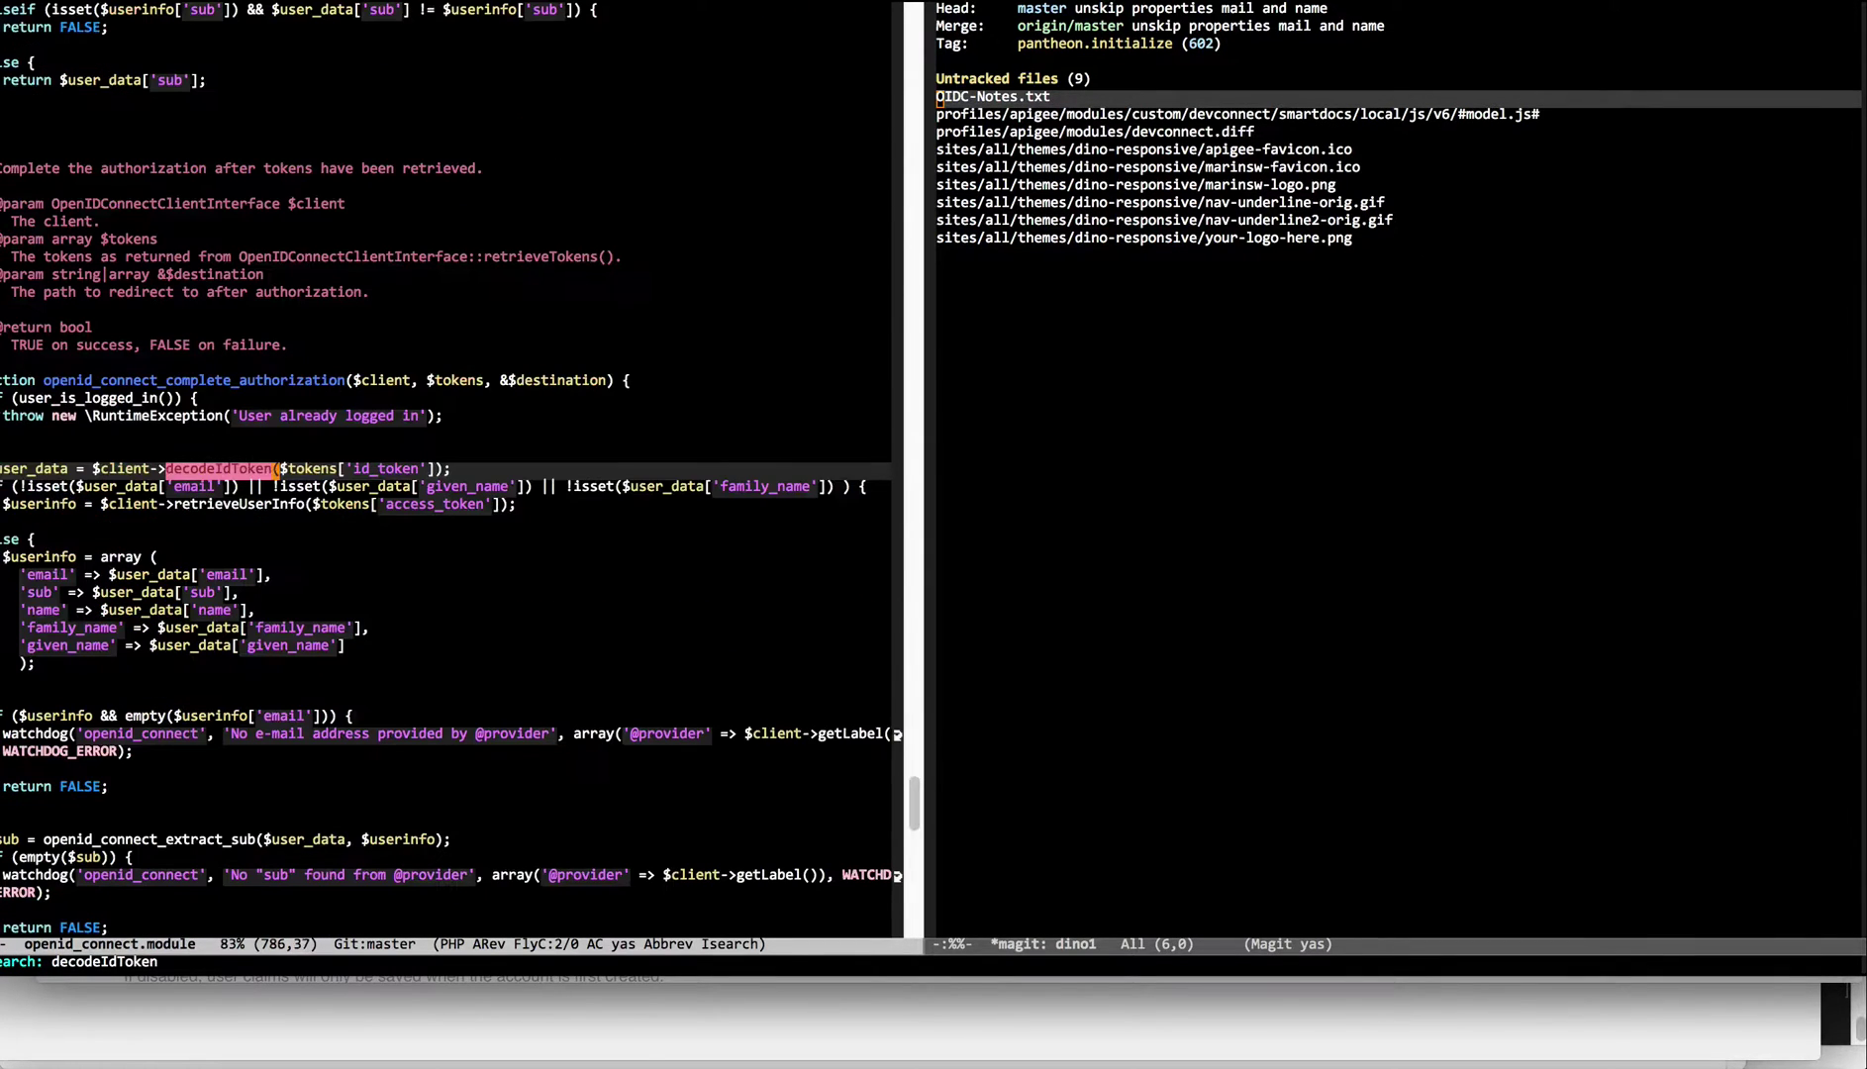
key(Return)
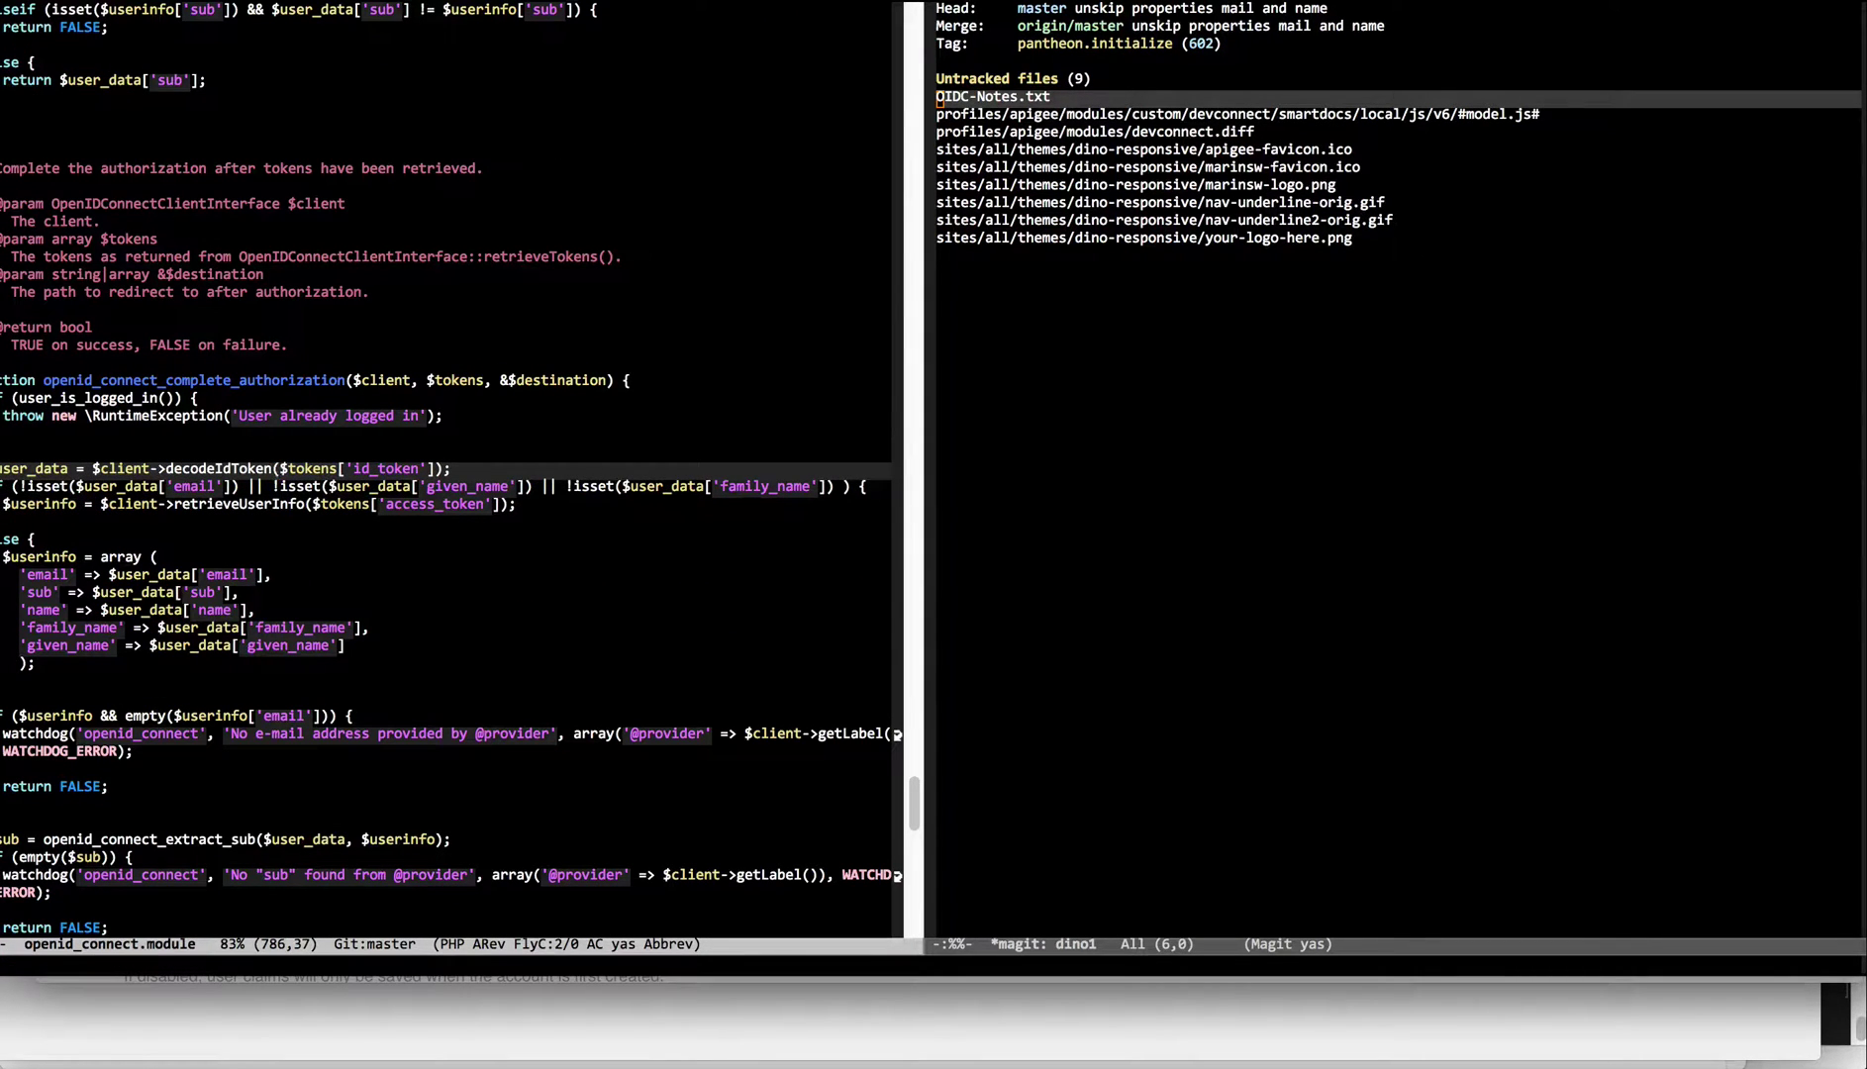
Paste the $userinfo = $client->retrieveUserInfo($tokens['access_token']) line right after decodeIdToken
key(ctrl+e)
key(ctrl+n)
key(ctrl+n)
key(ctrl+a)
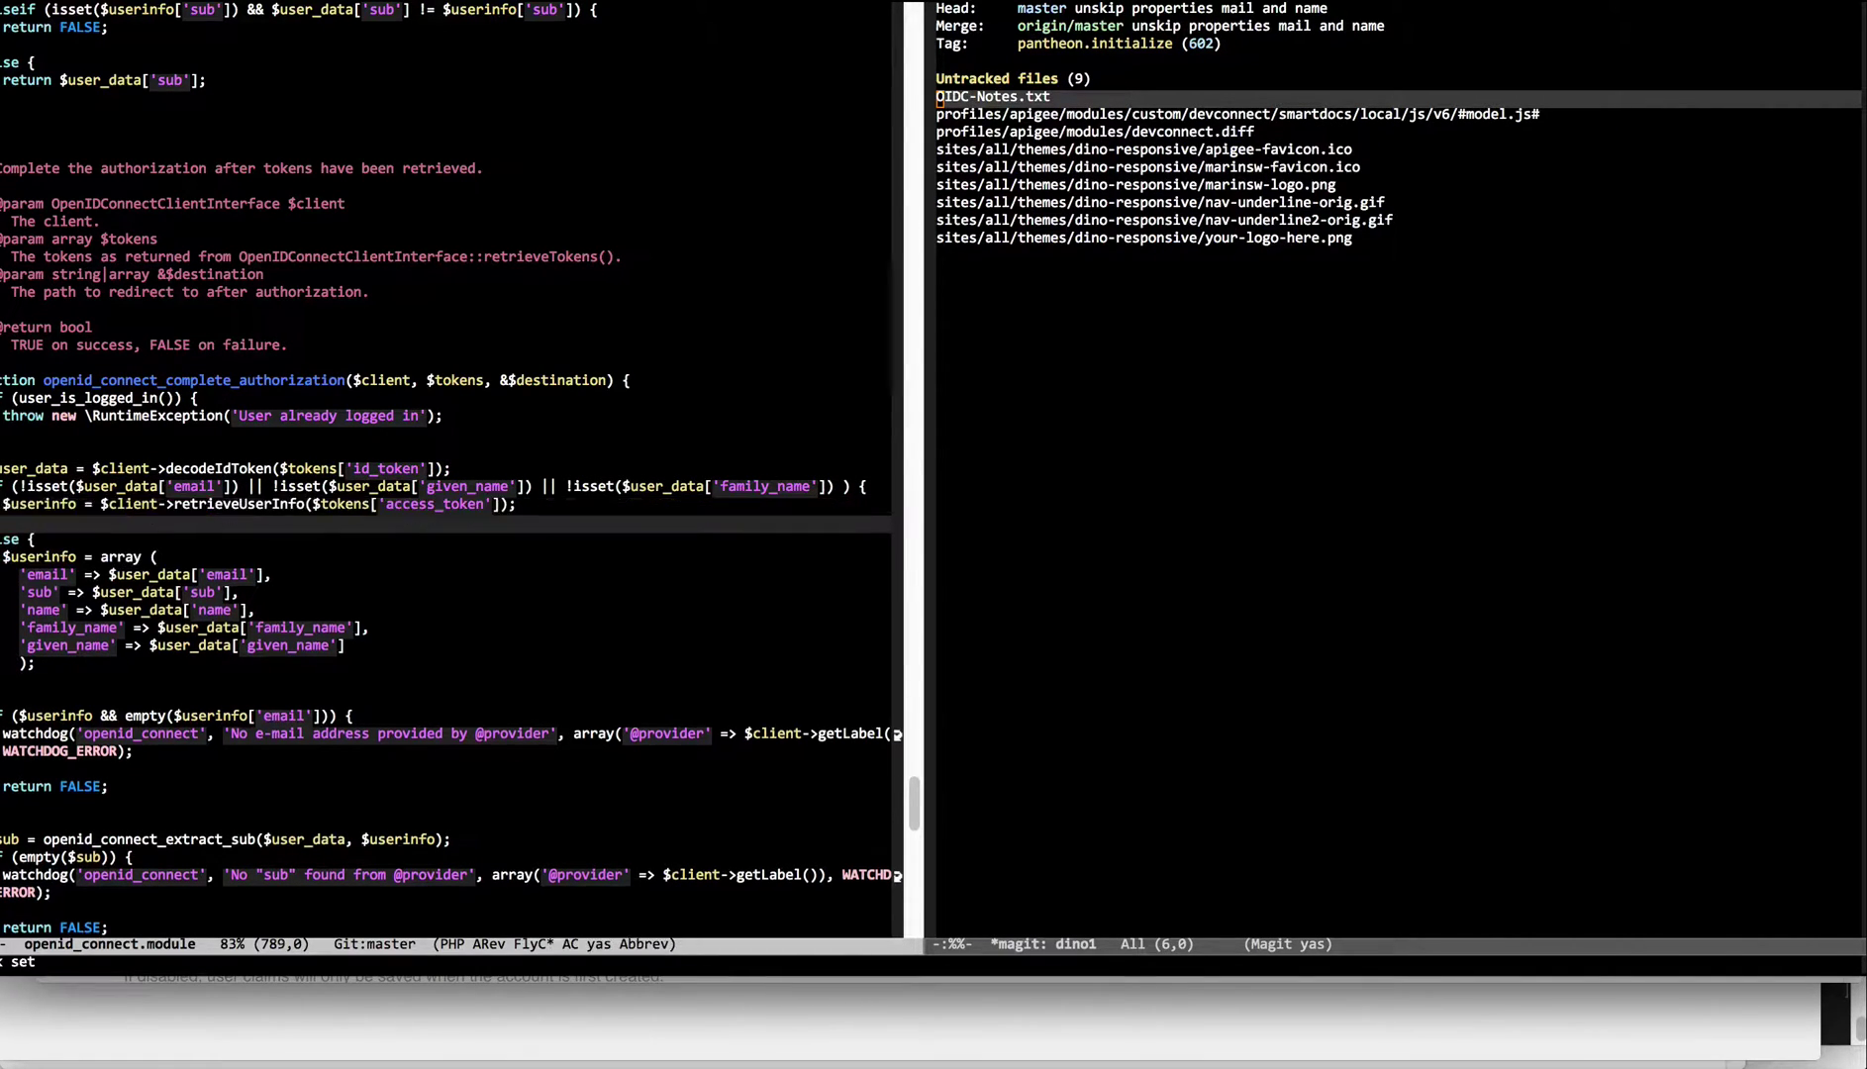
key(ctrl+p)
key(ctrl+p)
key(ctrl+e)
key(Return)
key(Tab)
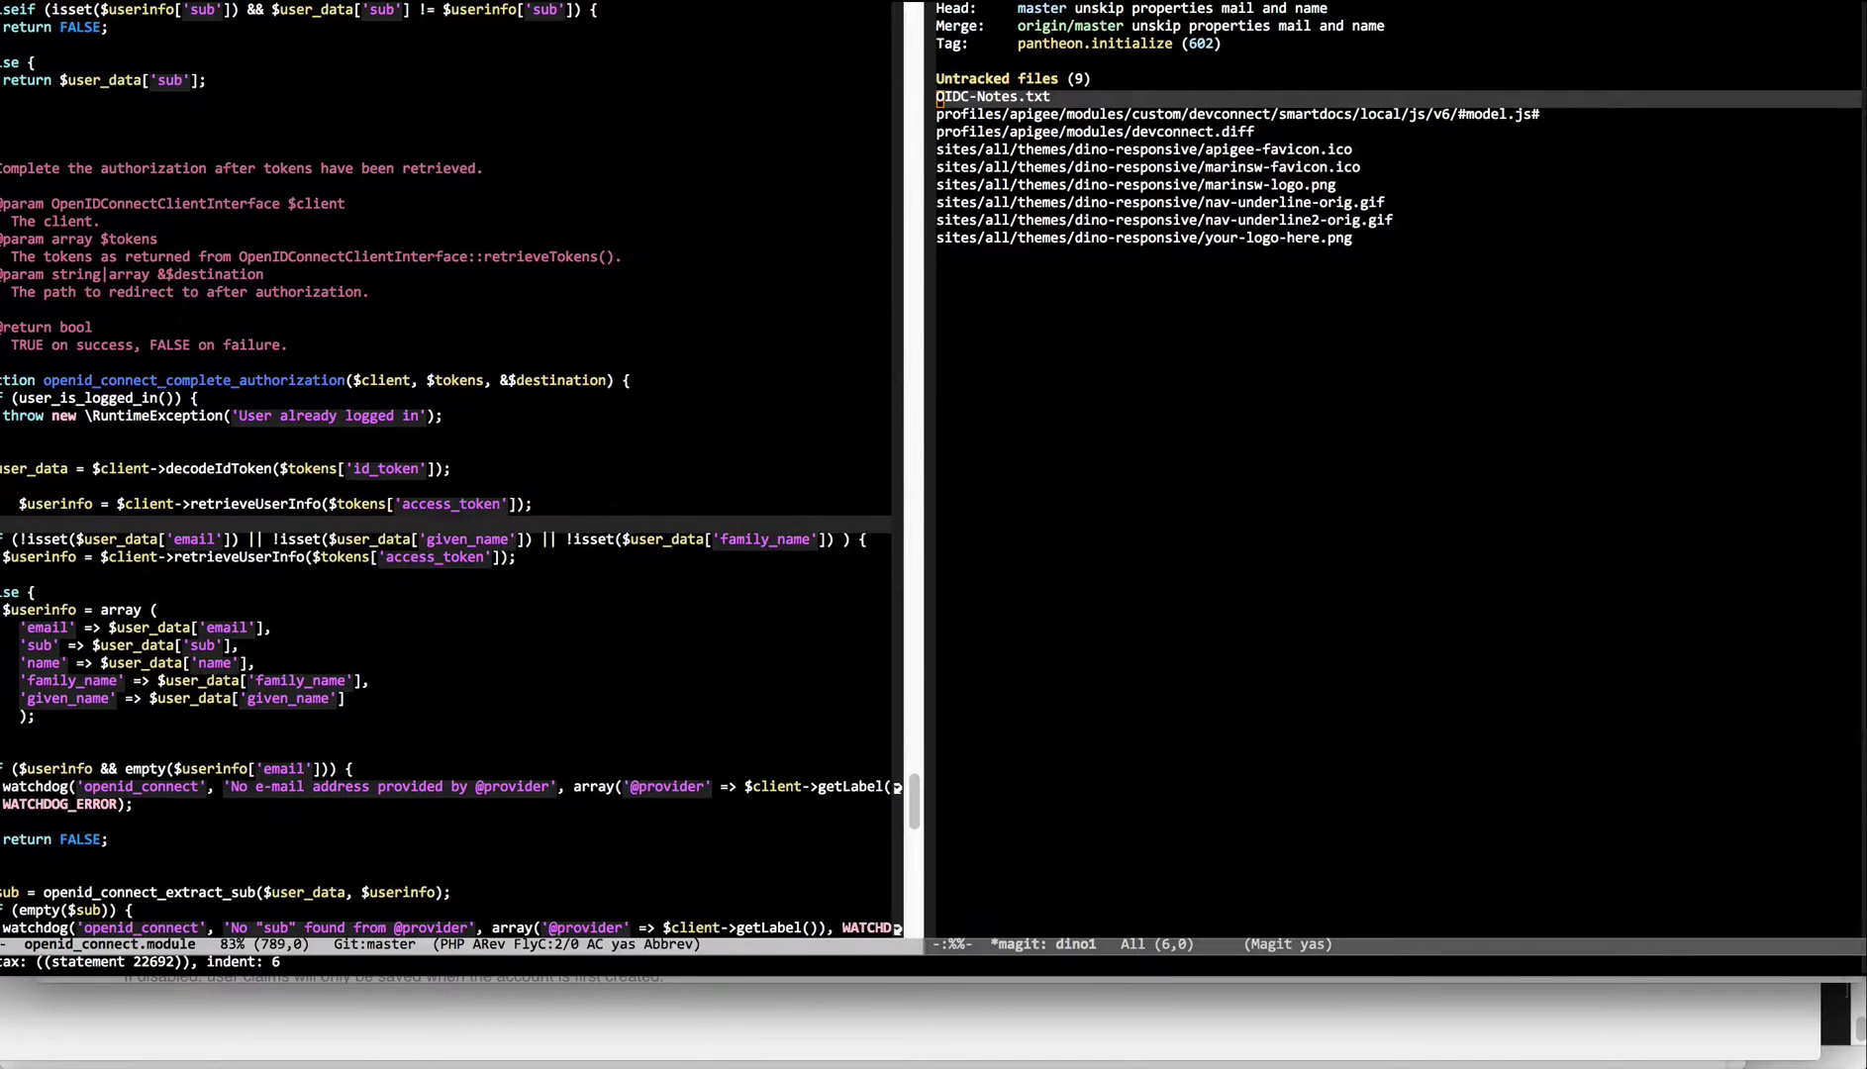
key(ctrl+y)
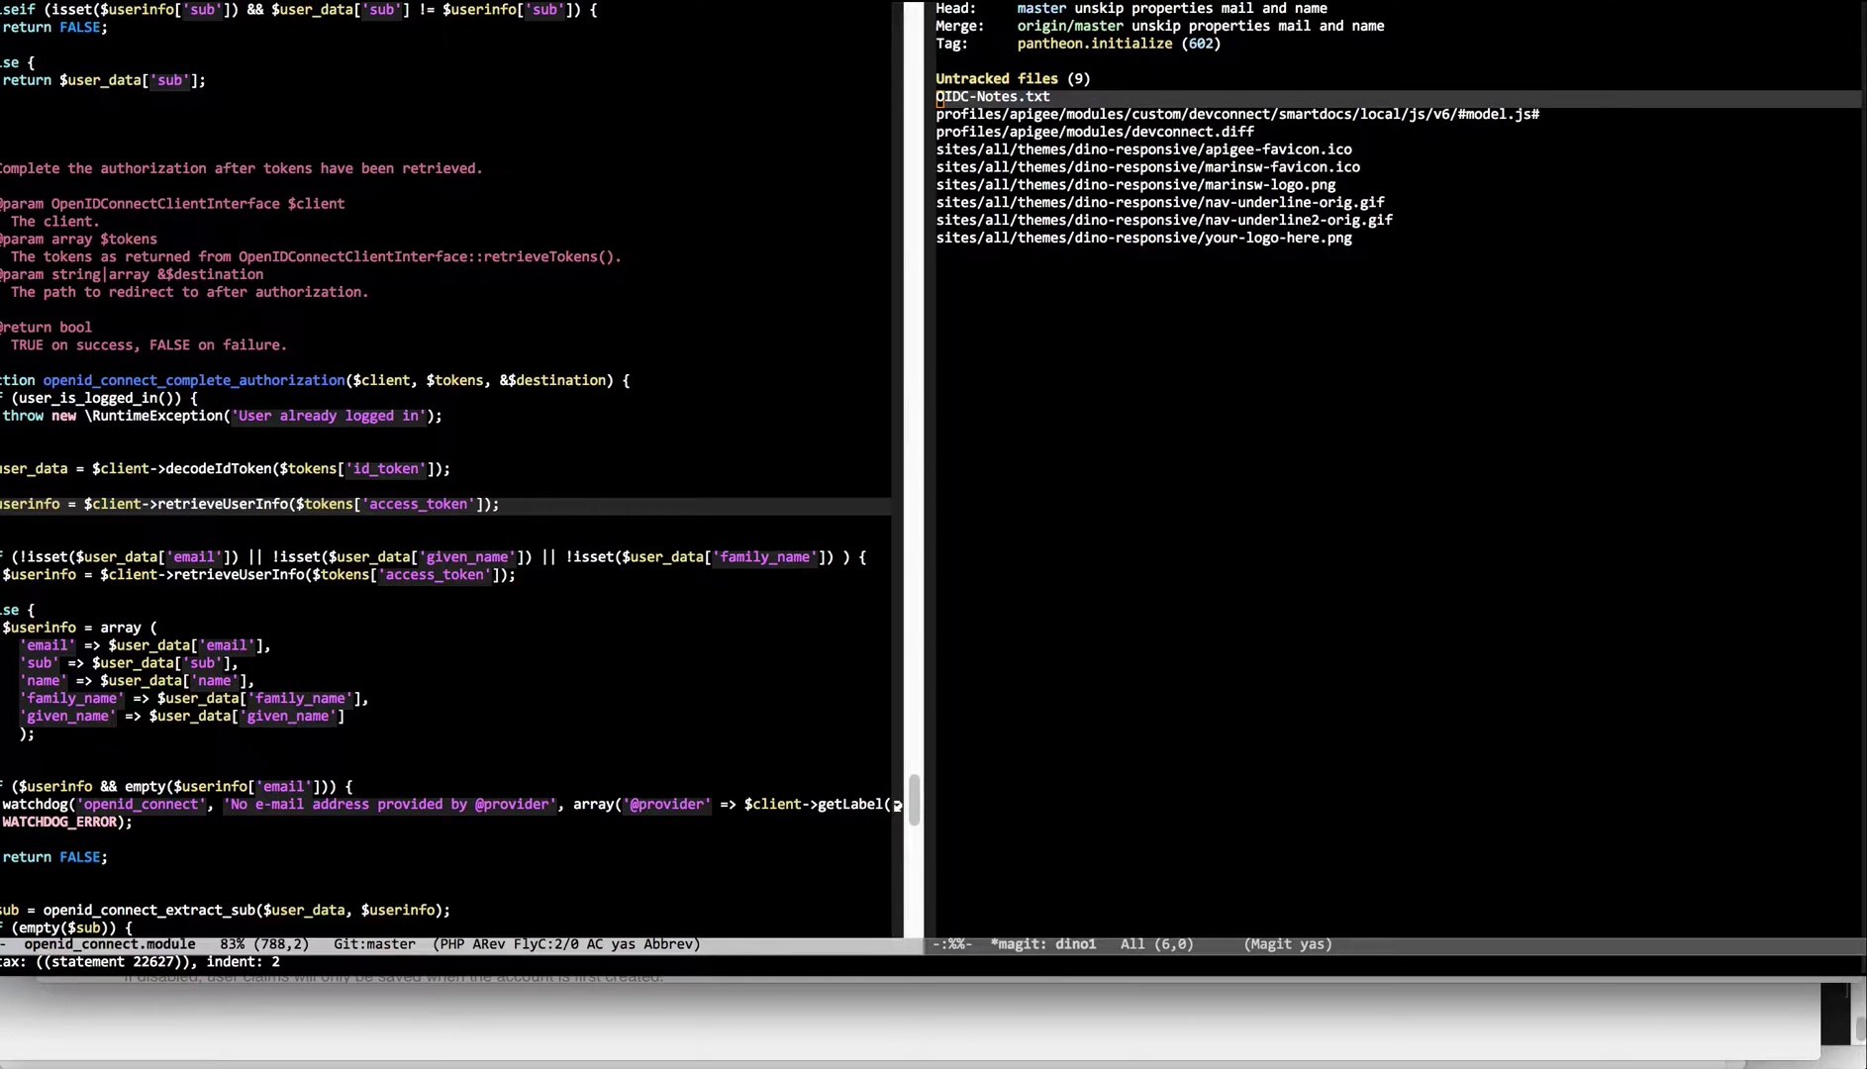
Select the c62b6fe6 part of the UserInfo endpoint URL in the settings page
key(super+Tab)
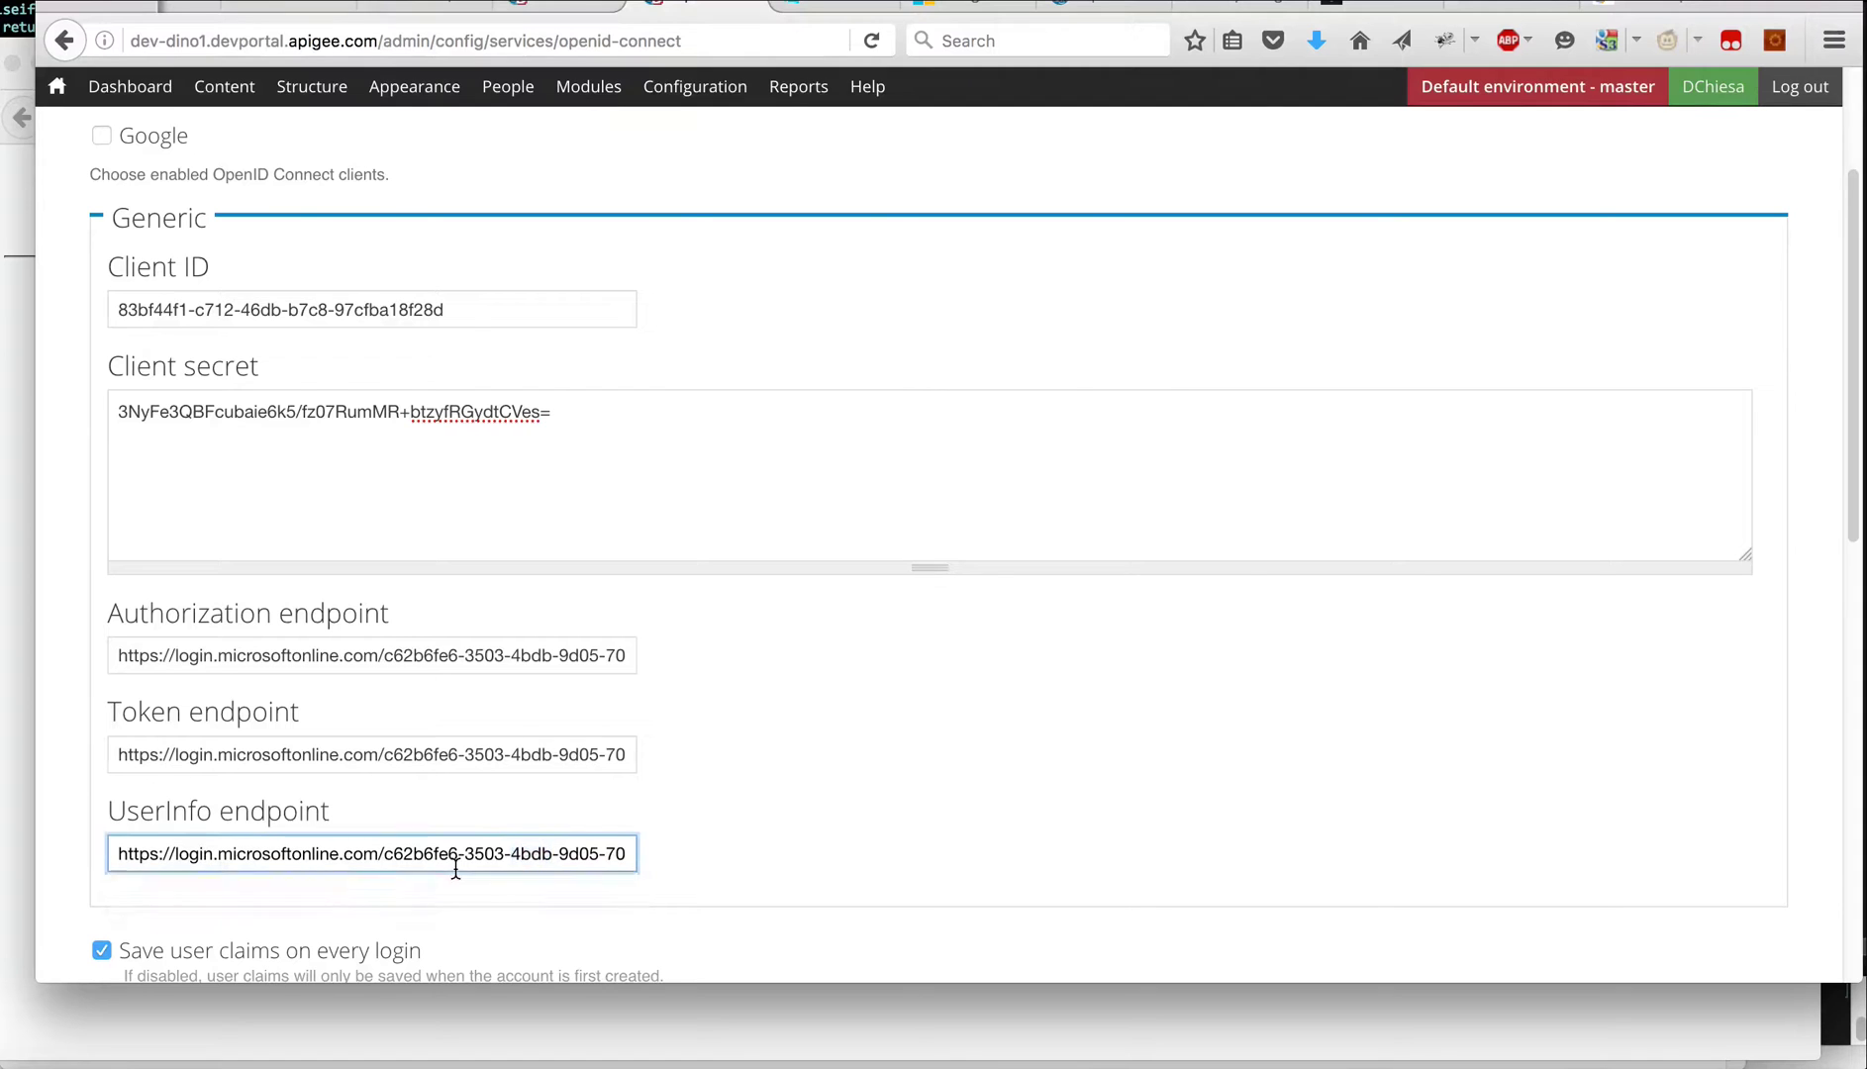
click(456, 867)
double_click(391, 845)
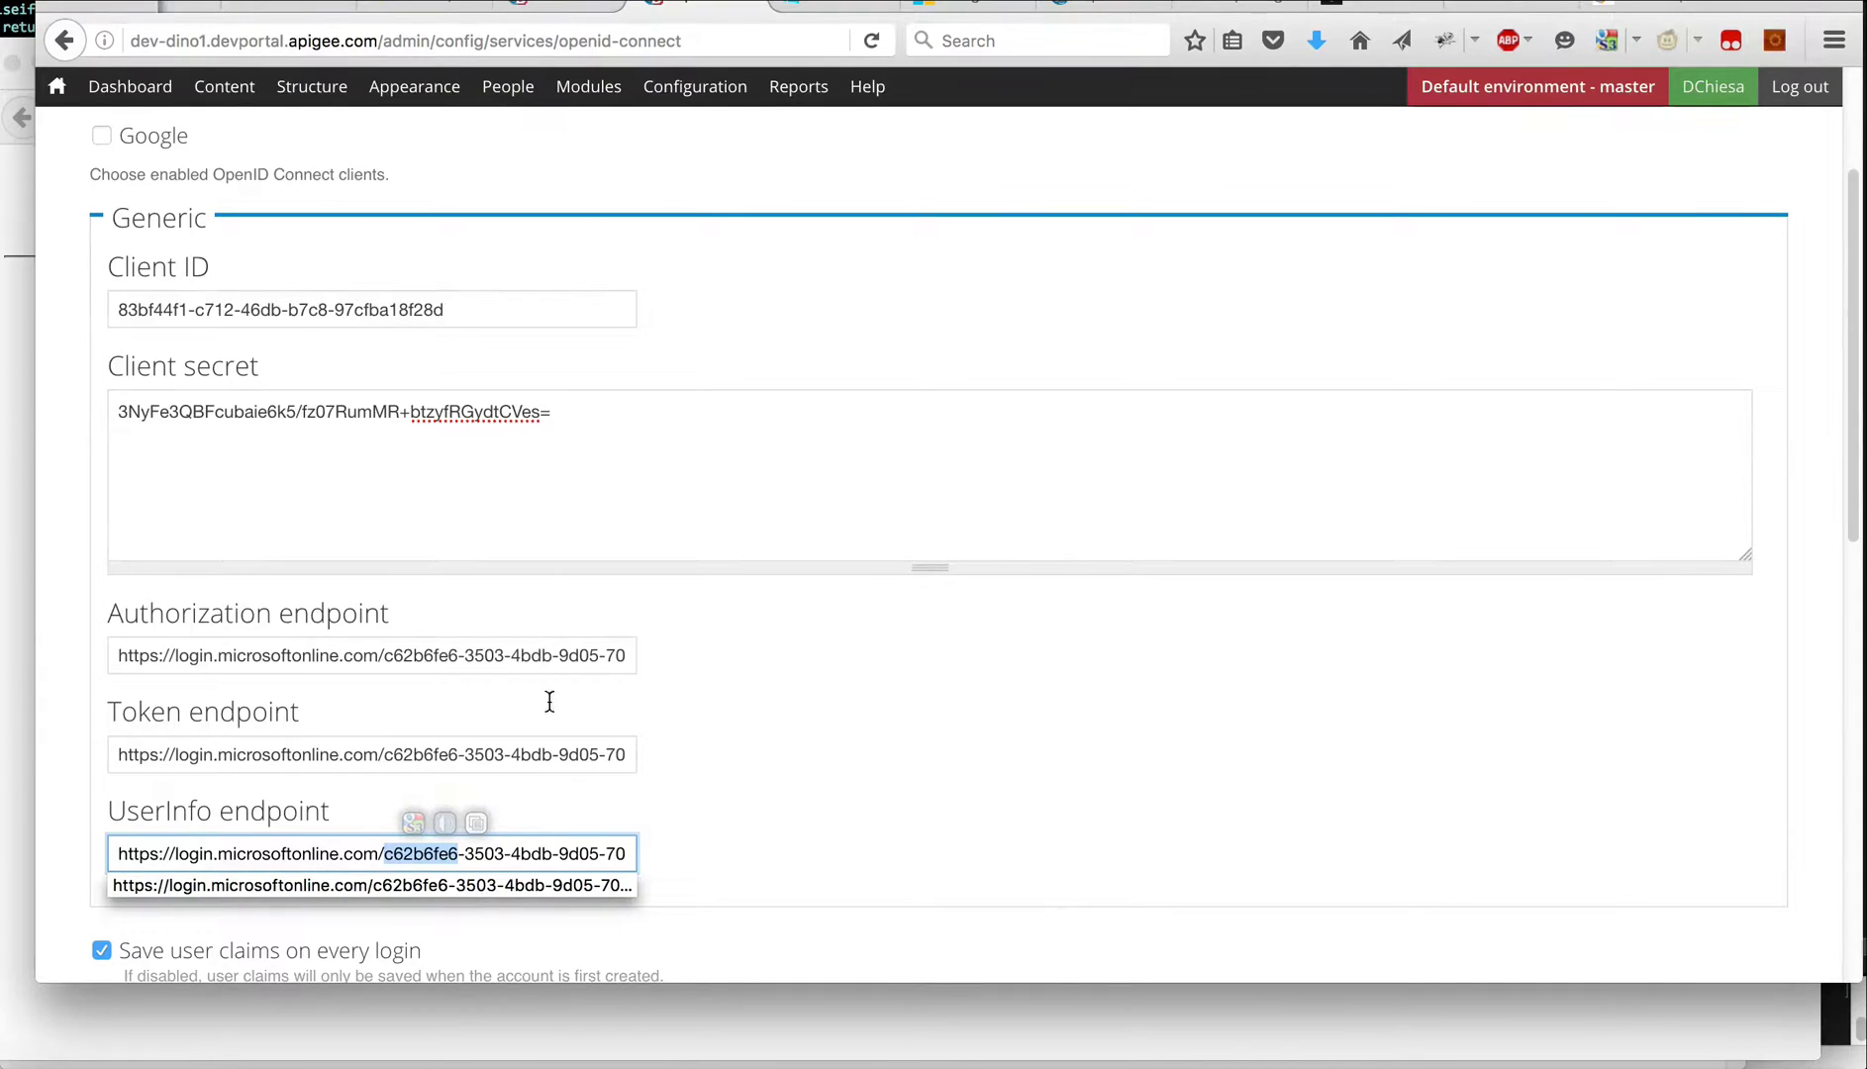
key(super+Tab)
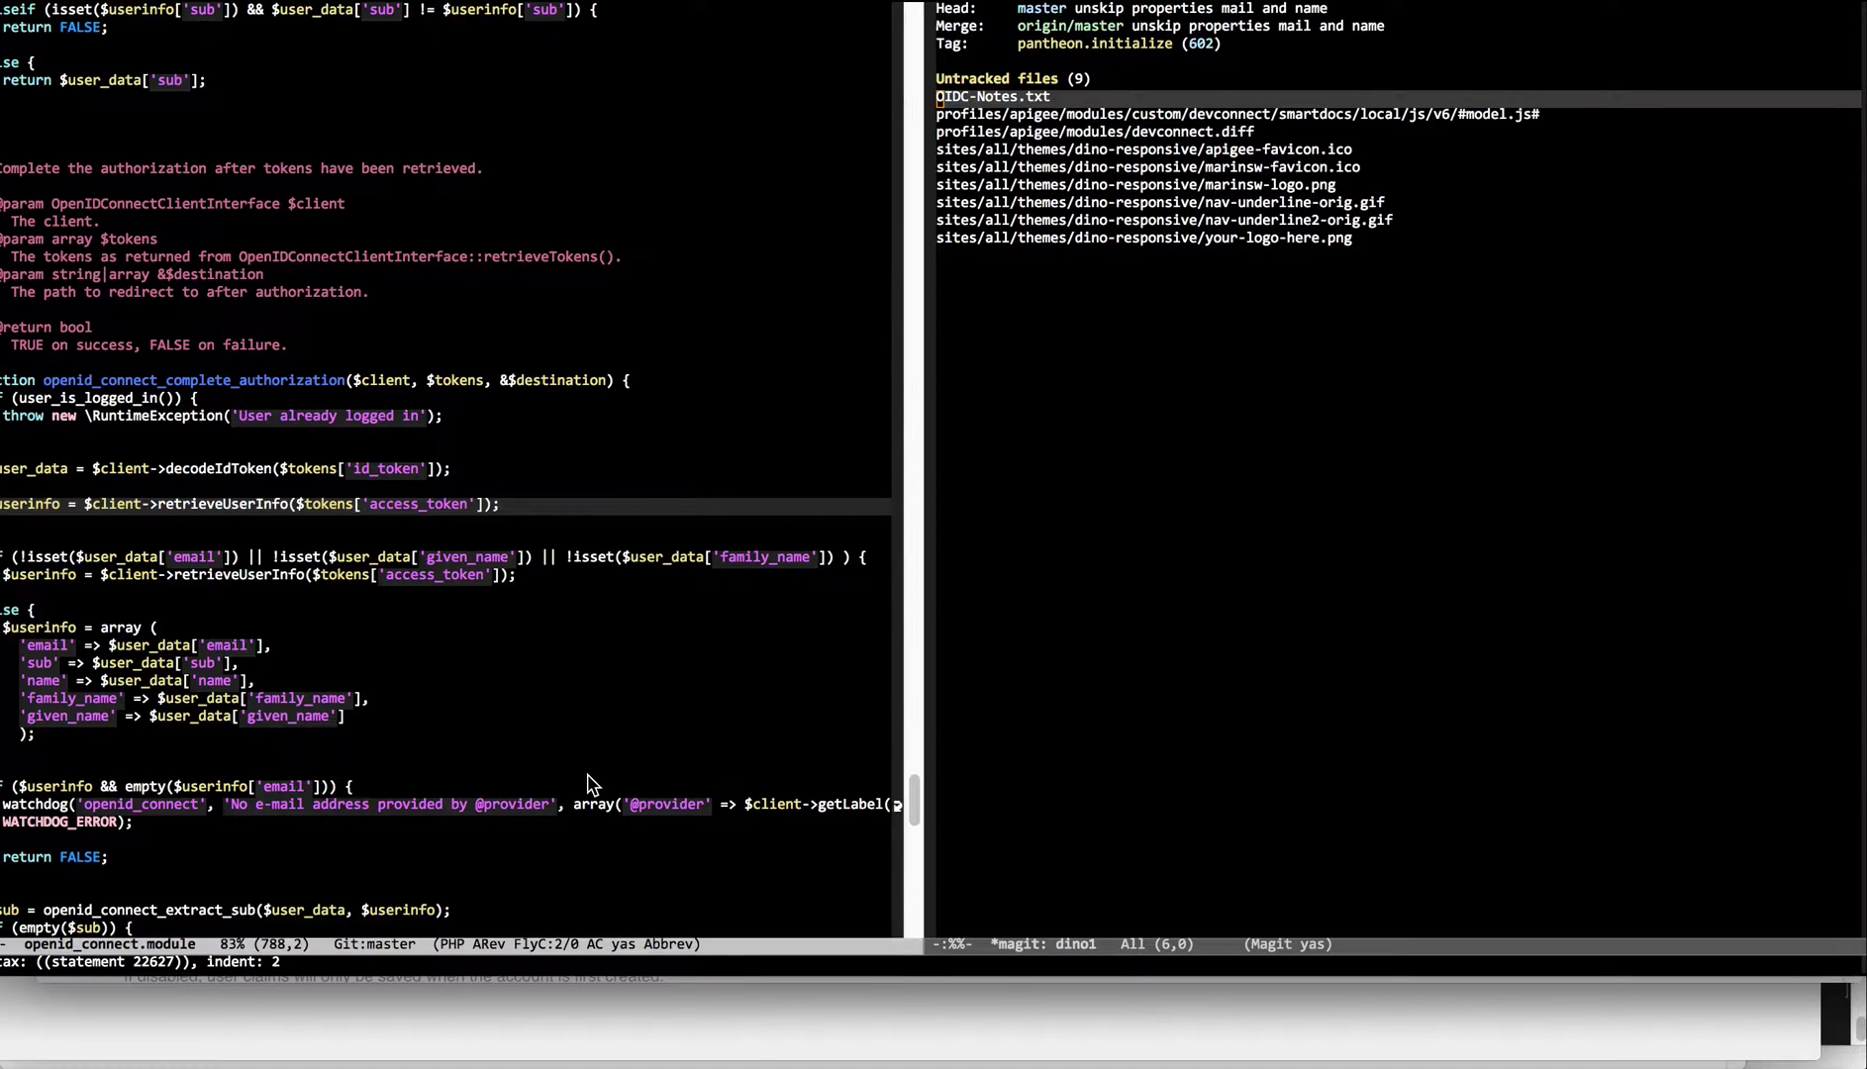
Comment out the new retrieveUserInfo line with // and delete the extra blank line
key(Down)
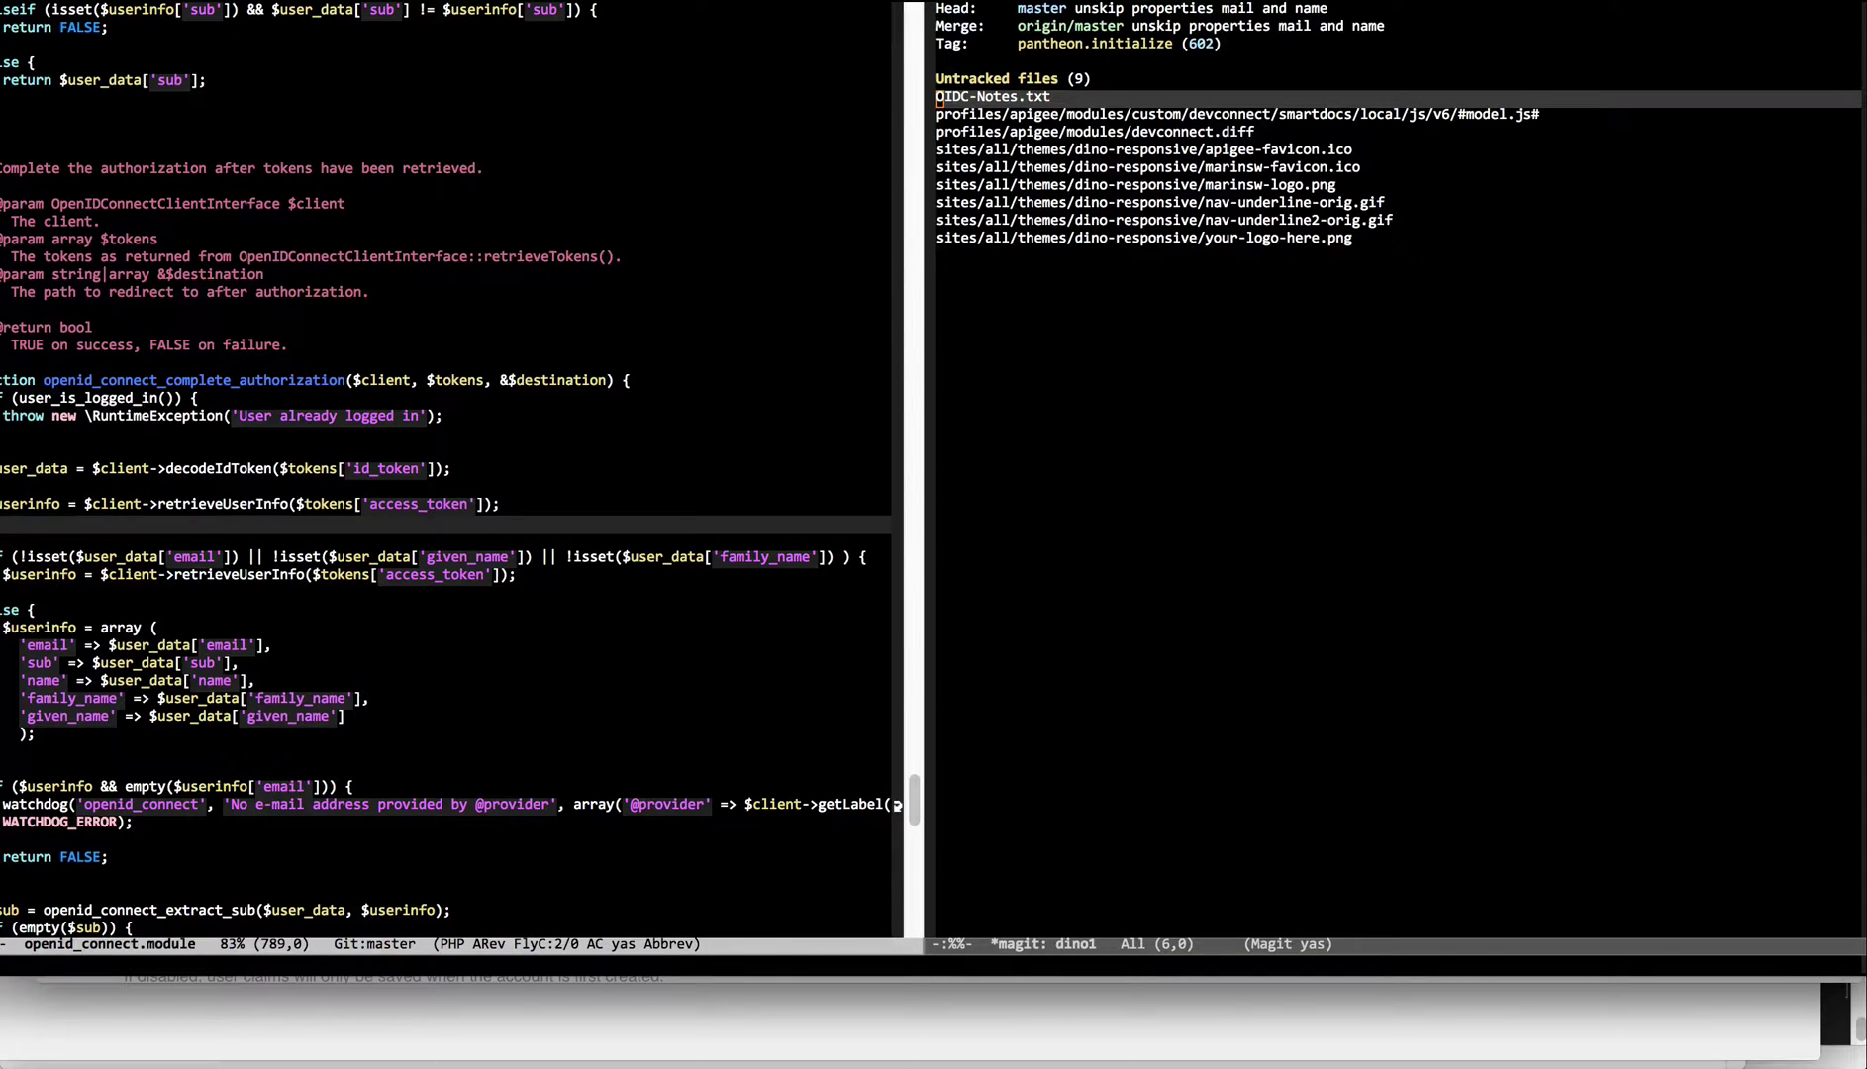
key(Up)
text(//)
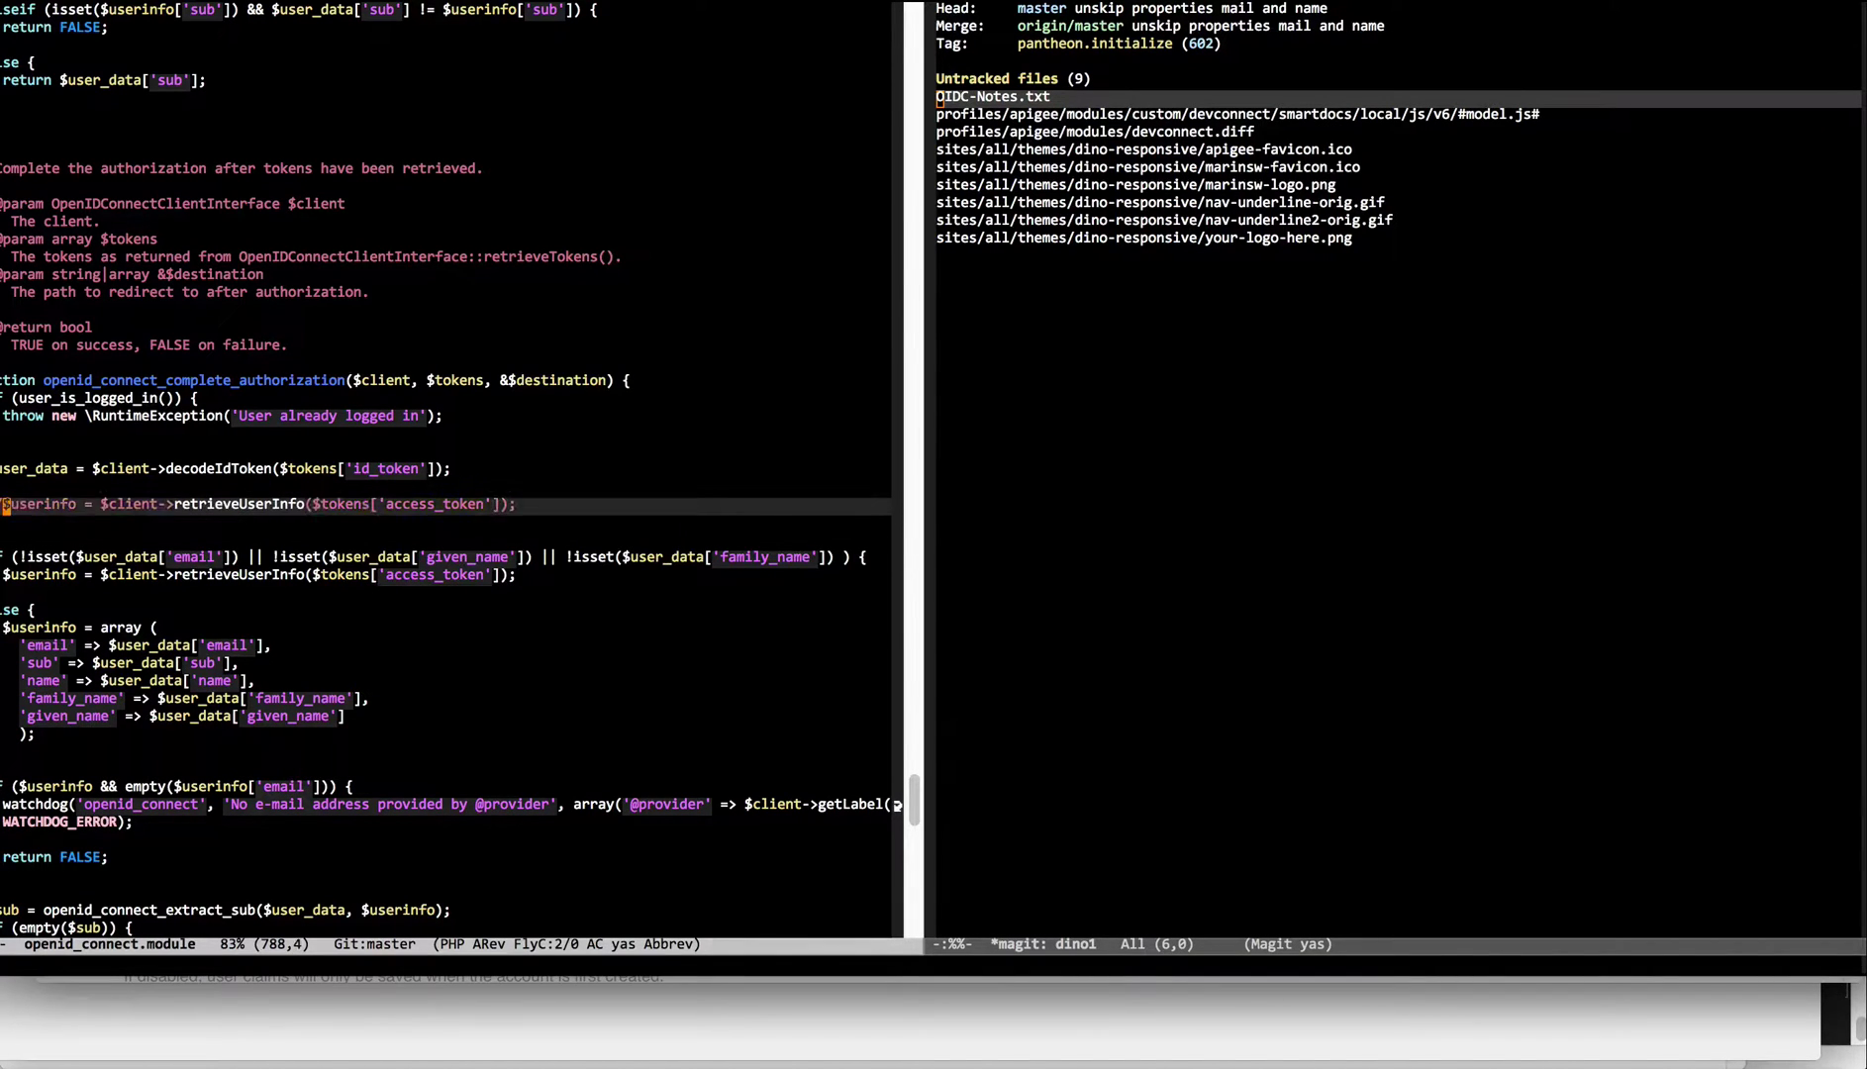
key(Down)
key(ctrl+k)
key(ctrl+k)
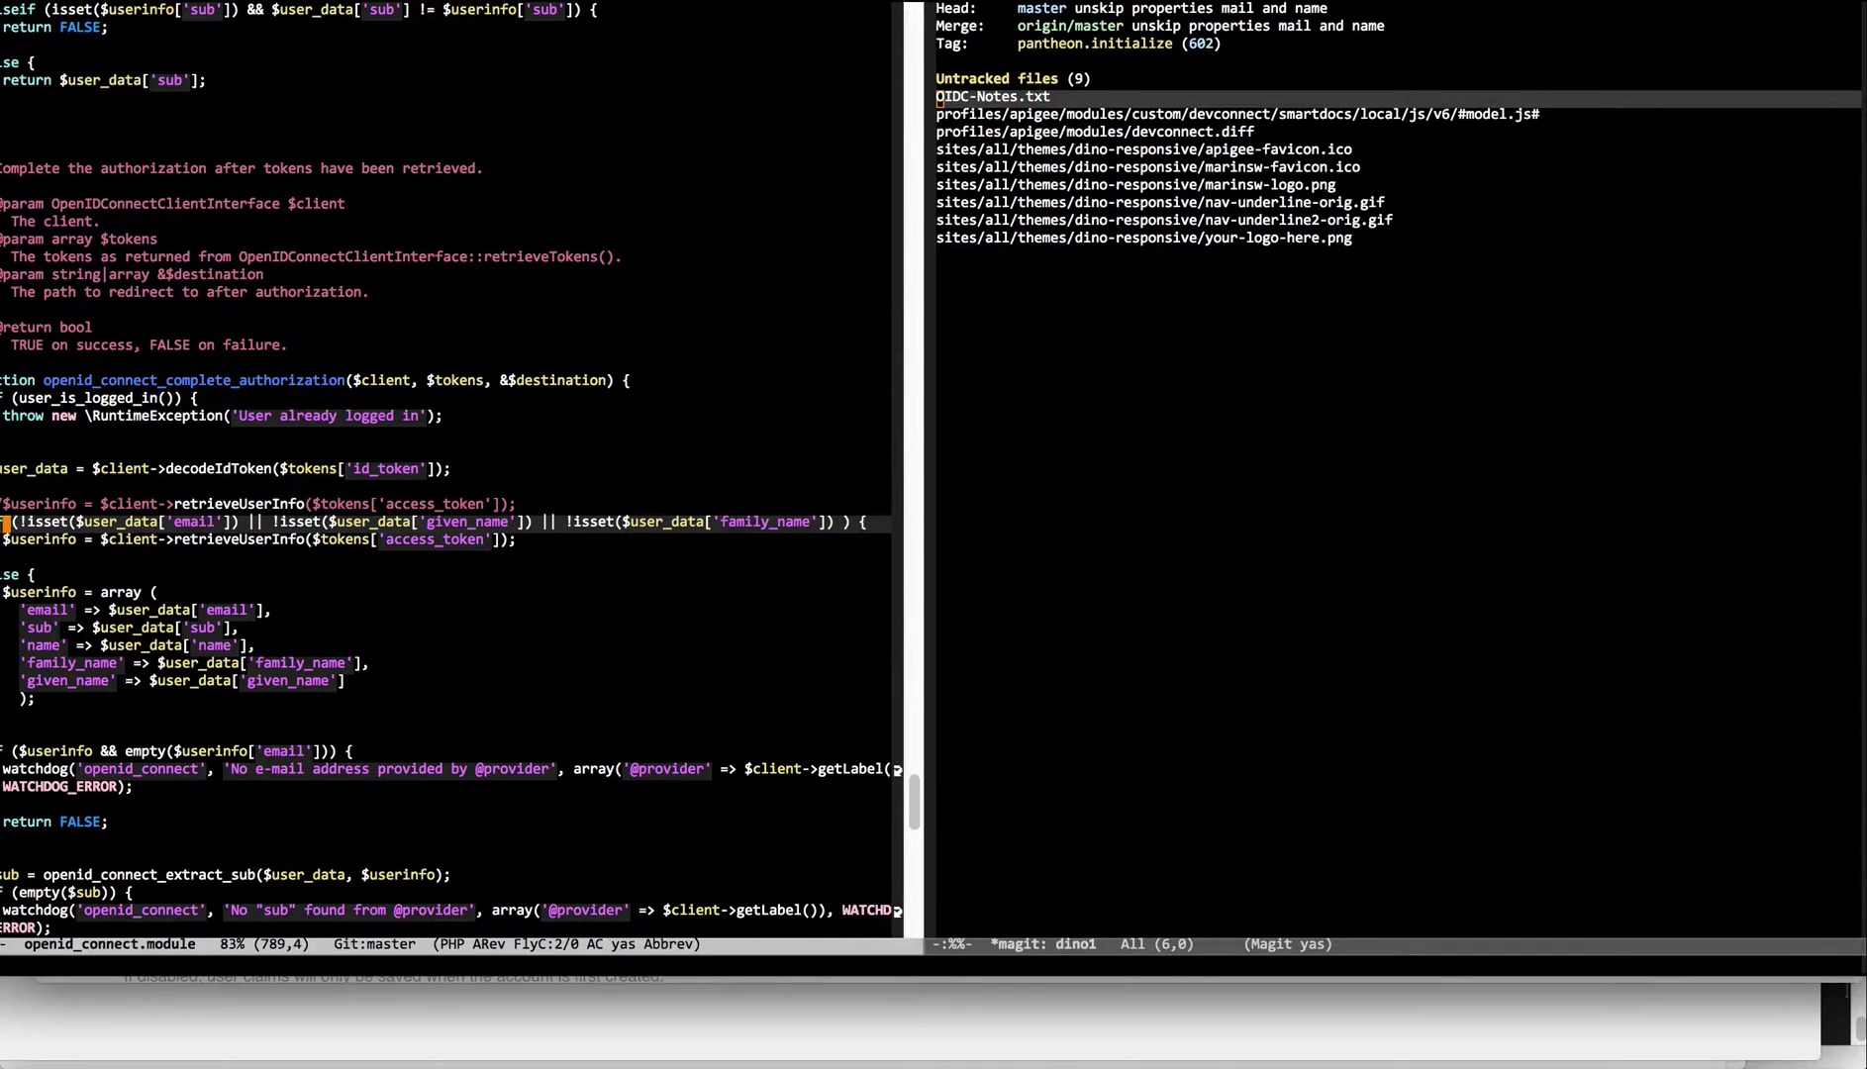
key(alt+f)
key(alt+f)
key(alt+f)
key(alt+f)
Review the claims array code down to the extract_sub check, then return to the settings page
key(ctrl+f)
key(ctrl+f)
key(ctrl+f)
key(ctrl+n)
key(ctrl+n)
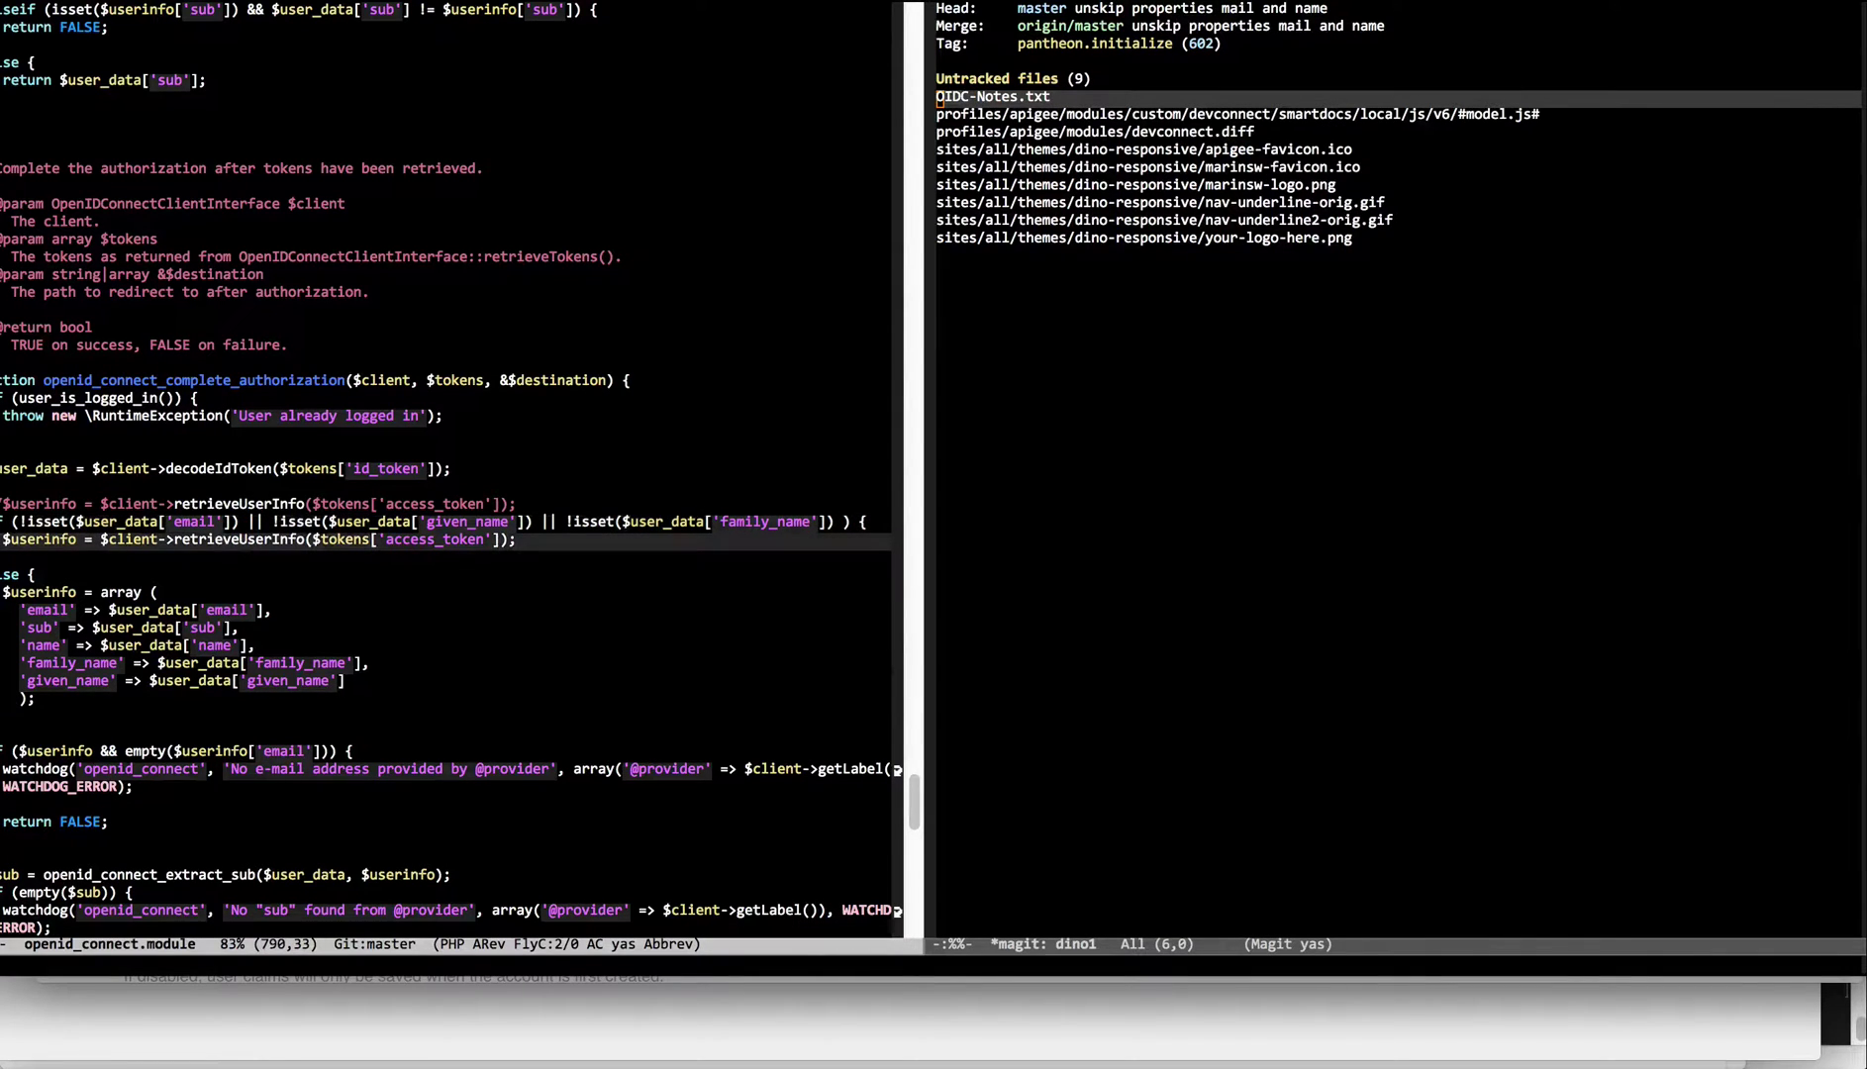
key(ctrl+n)
key(ctrl+n)
key(ctrl+n)
key(ctrl+n)
key(ctrl+n)
key(ctrl+n)
key(ctrl+n)
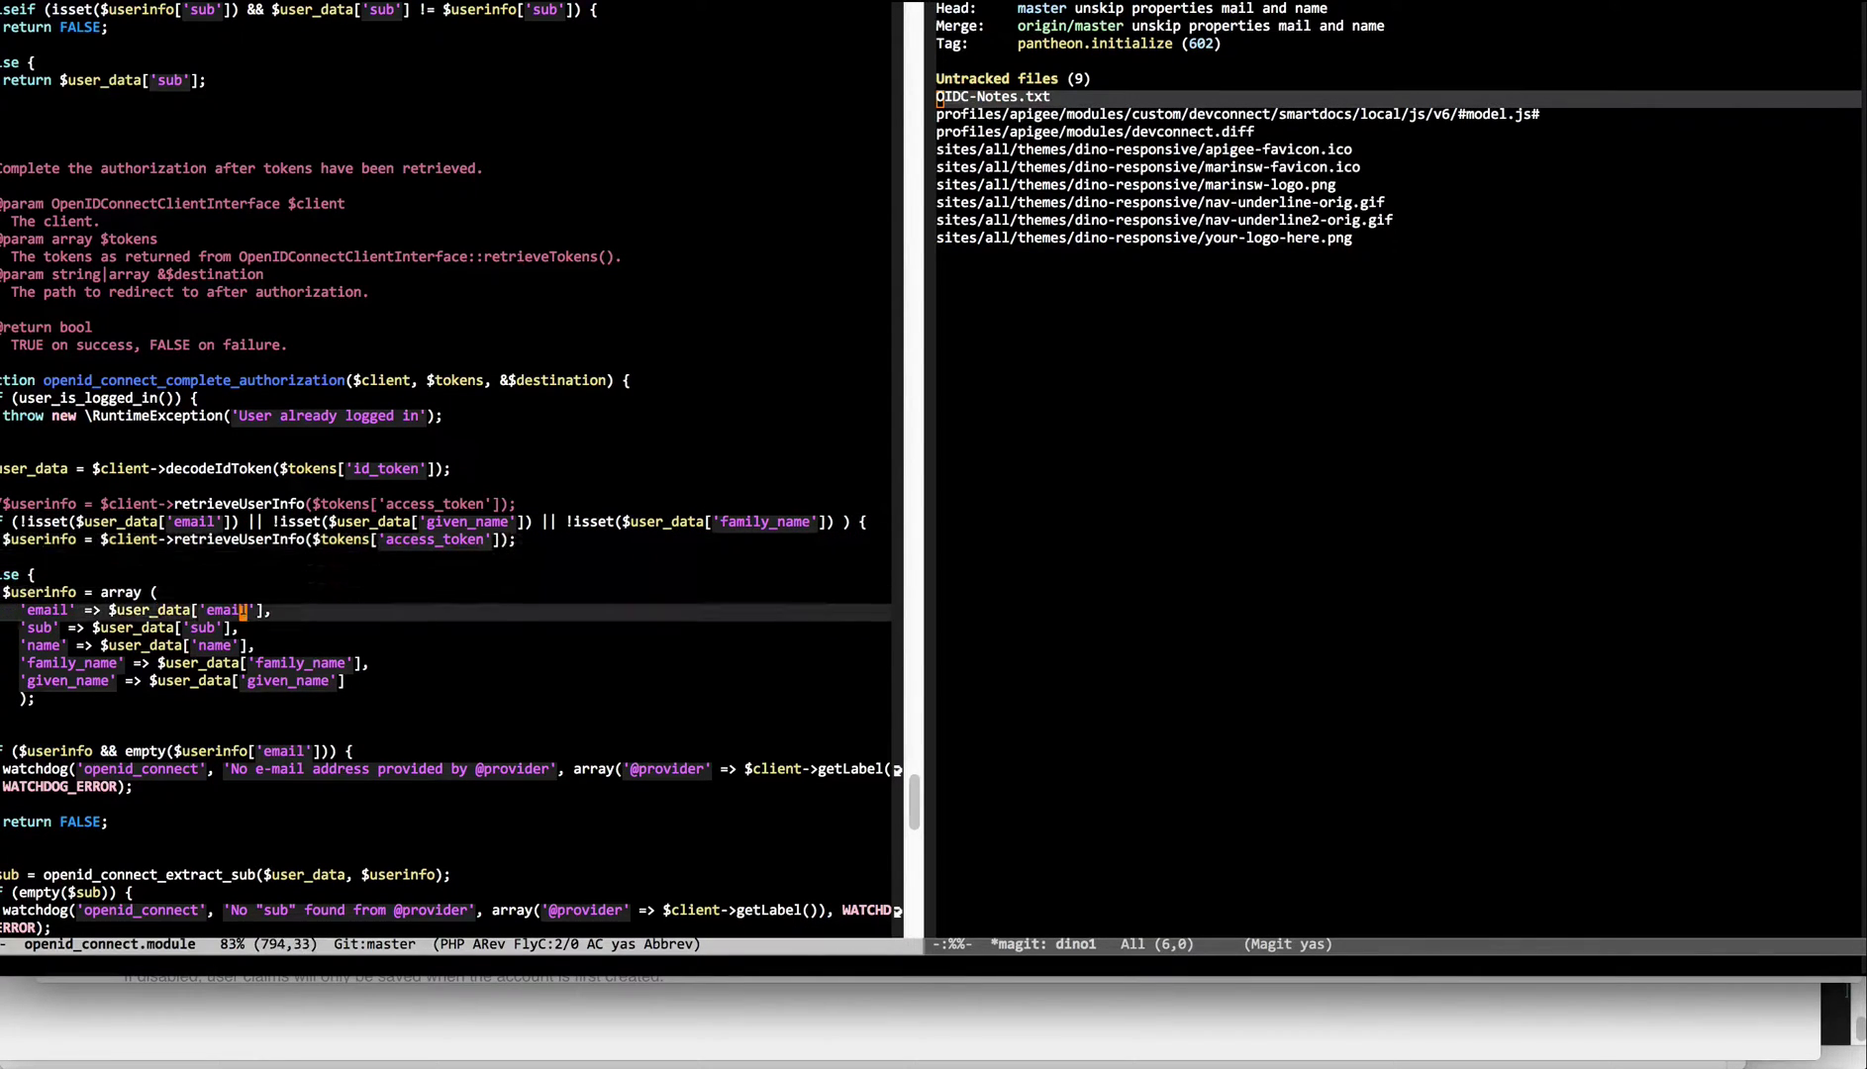
key(ctrl+n)
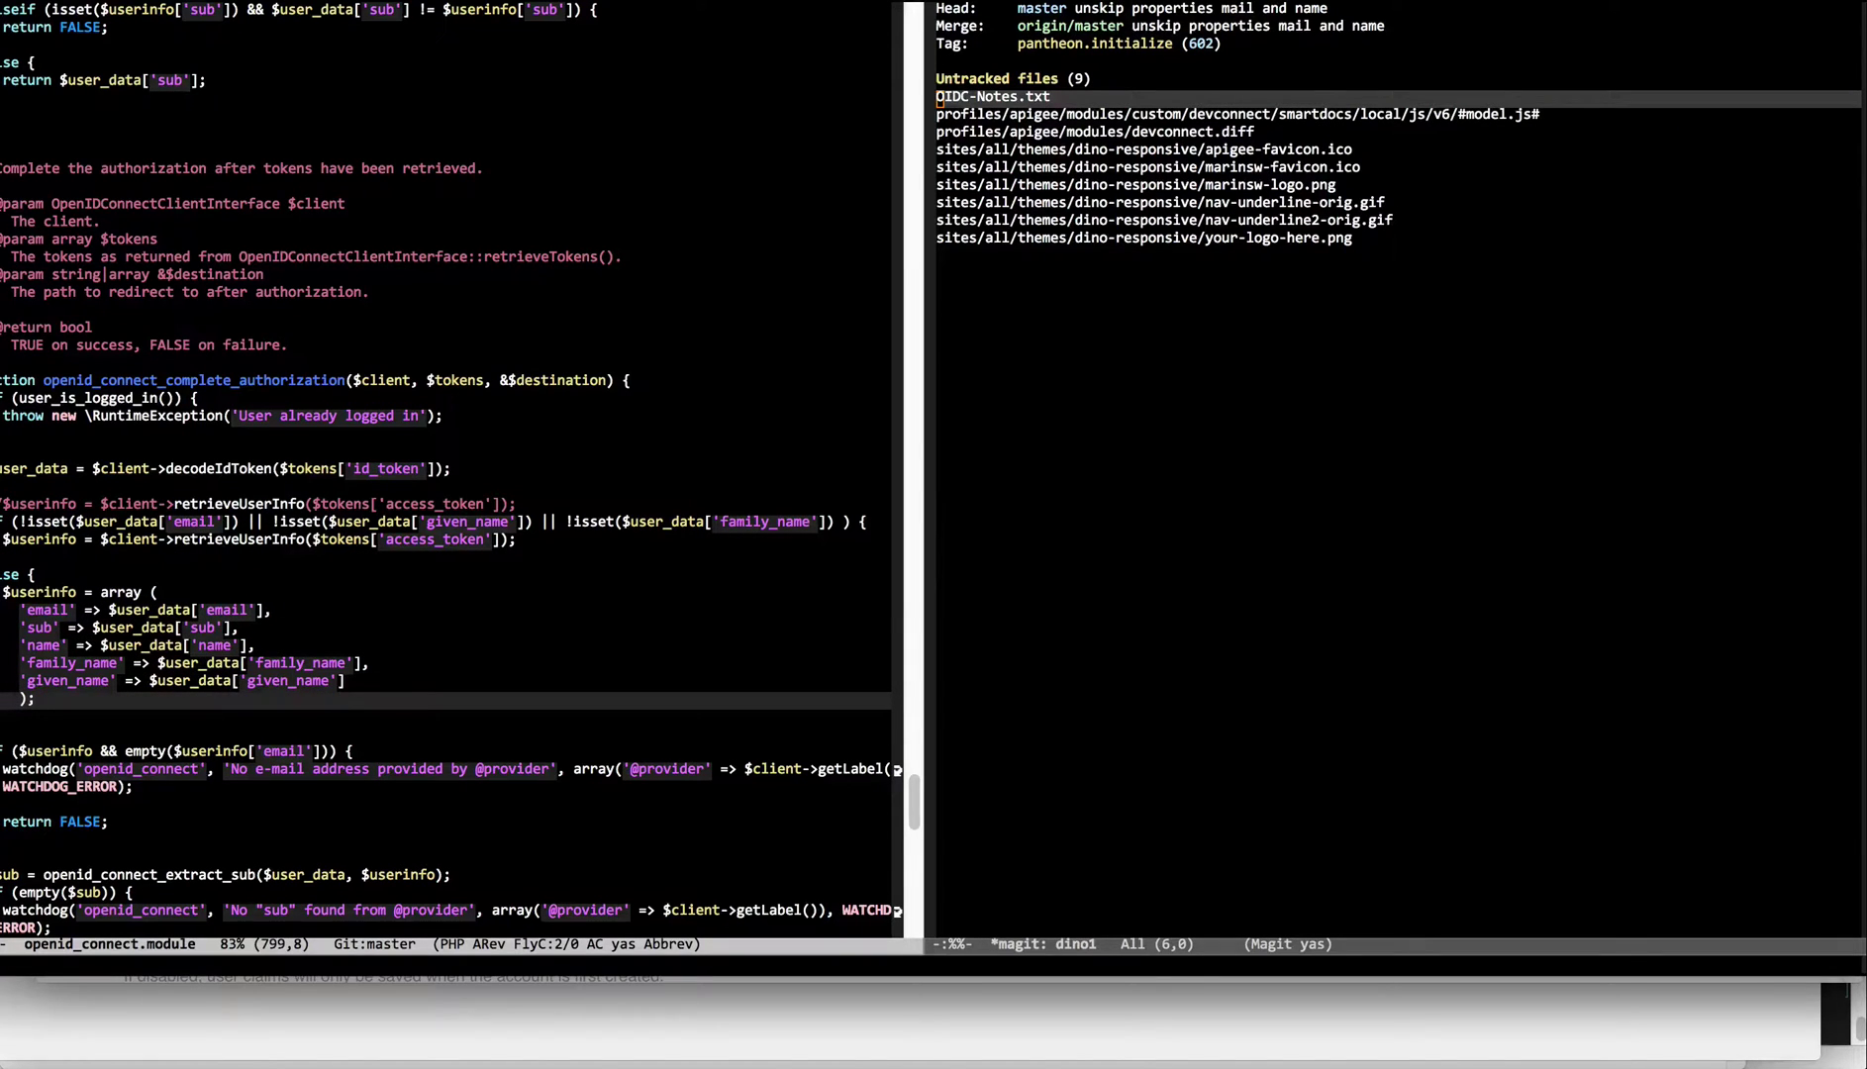
key(ctrl+n)
key(ctrl+n)
key(ctrl+n)
key(ctrl+n)
key(ctrl+n)
key(ctrl+n)
key(ctrl+n)
key(ctrl+n)
key(ctrl+n)
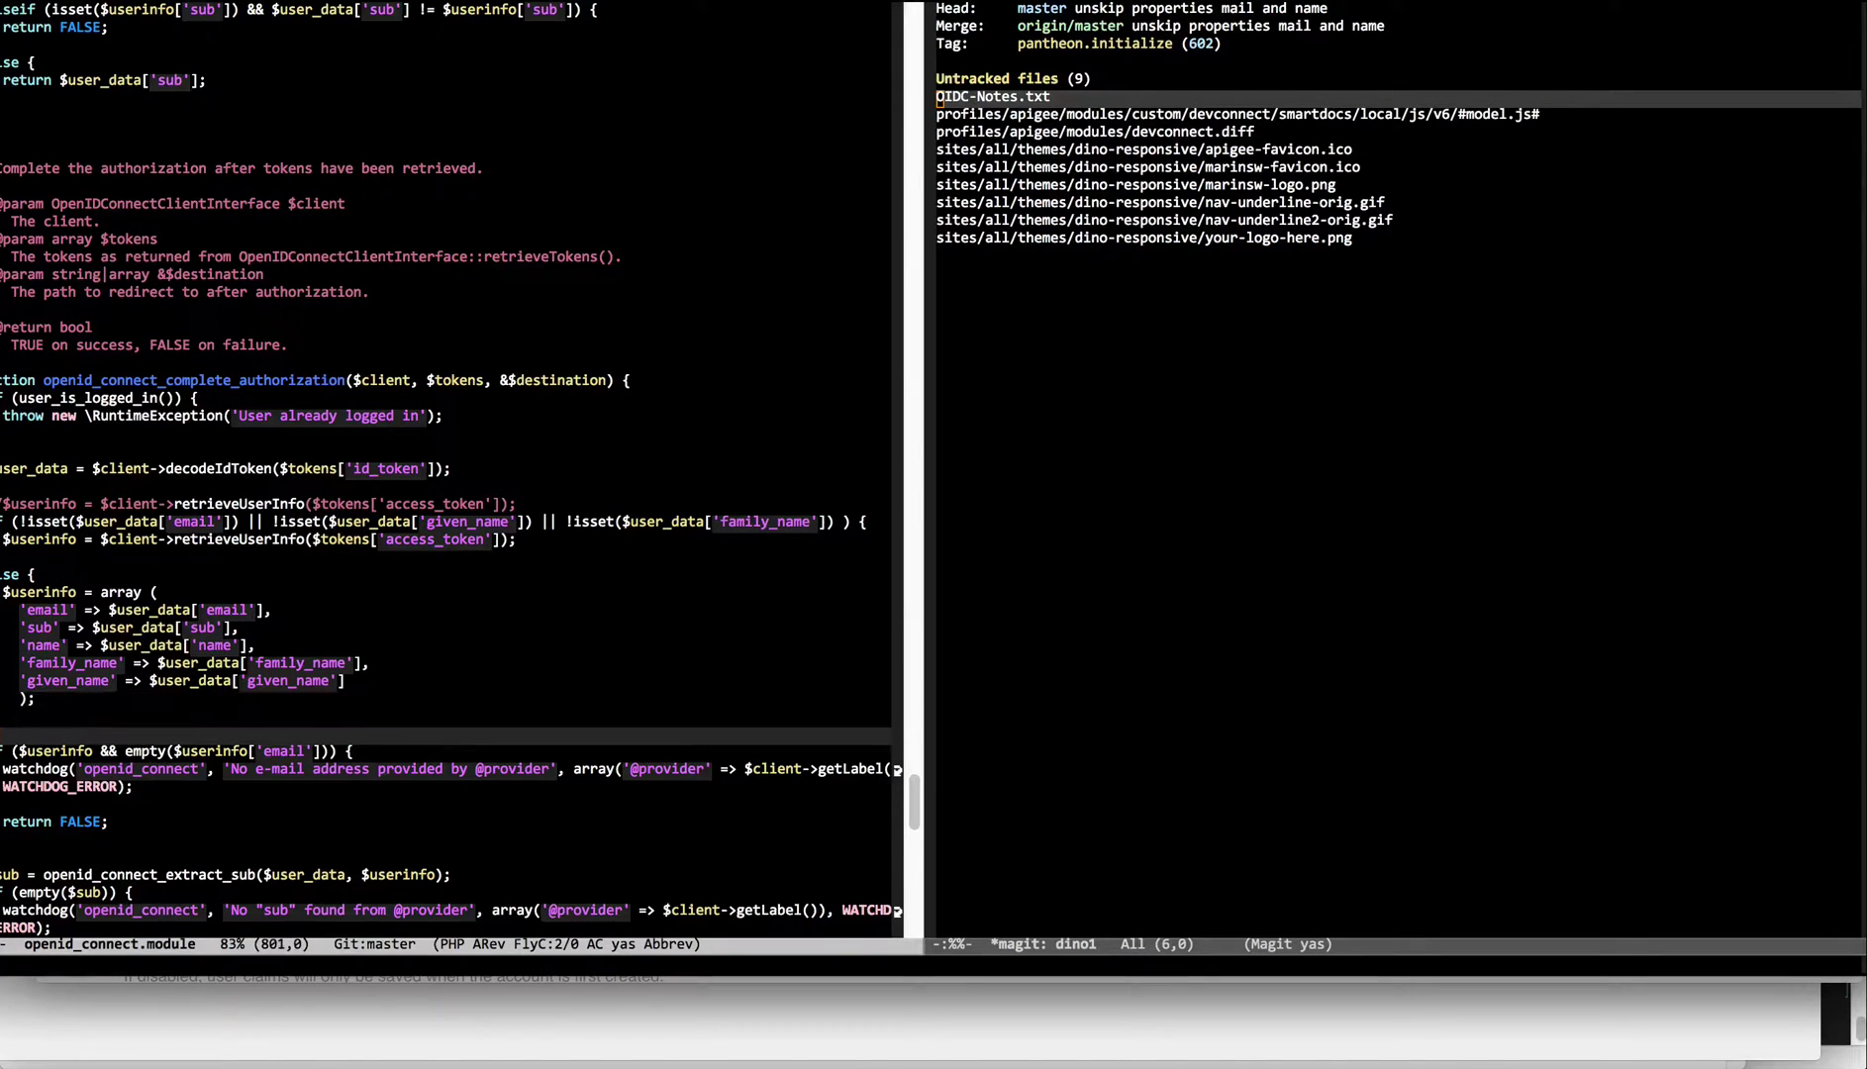
key(ctrl+n)
key(ctrl+n)
key(ctrl+n)
key(ctrl+n)
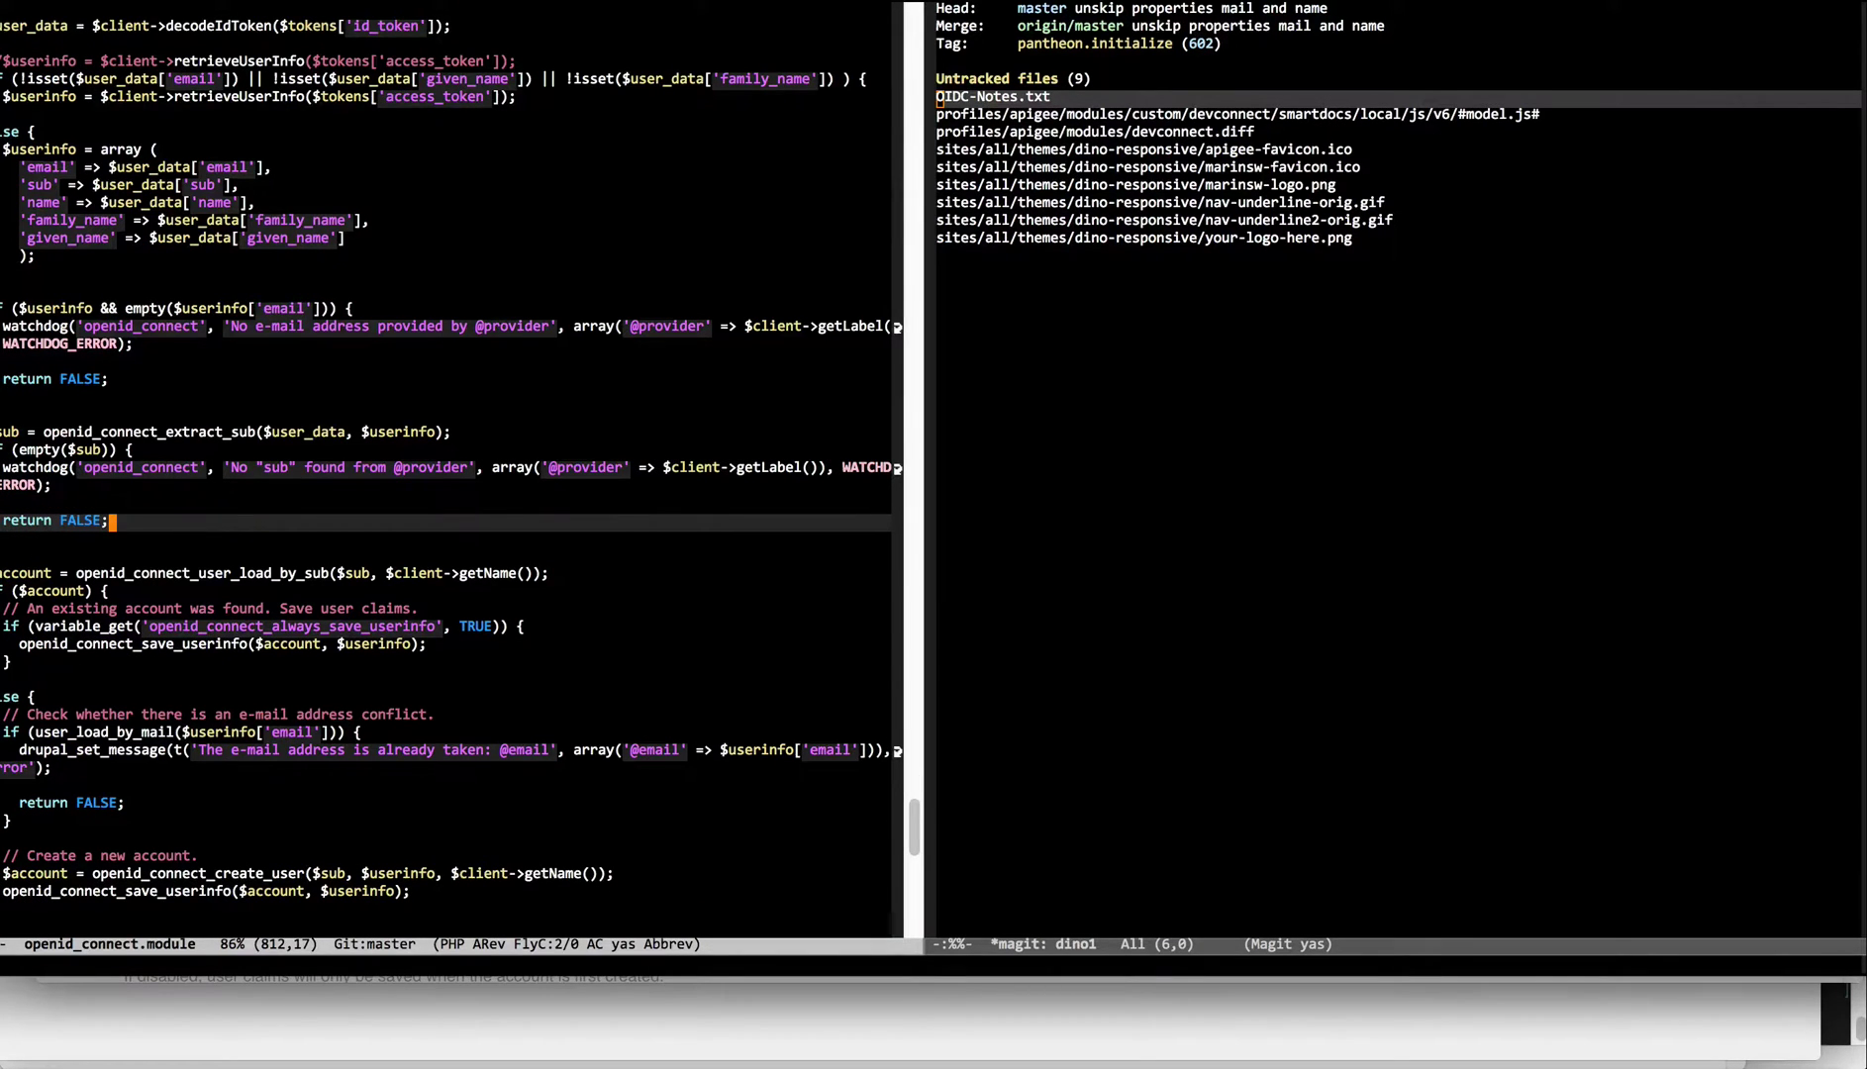
key(ctrl+p)
key(ctrl+p)
key(ctrl+p)
key(ctrl+p)
key(ctrl+p)
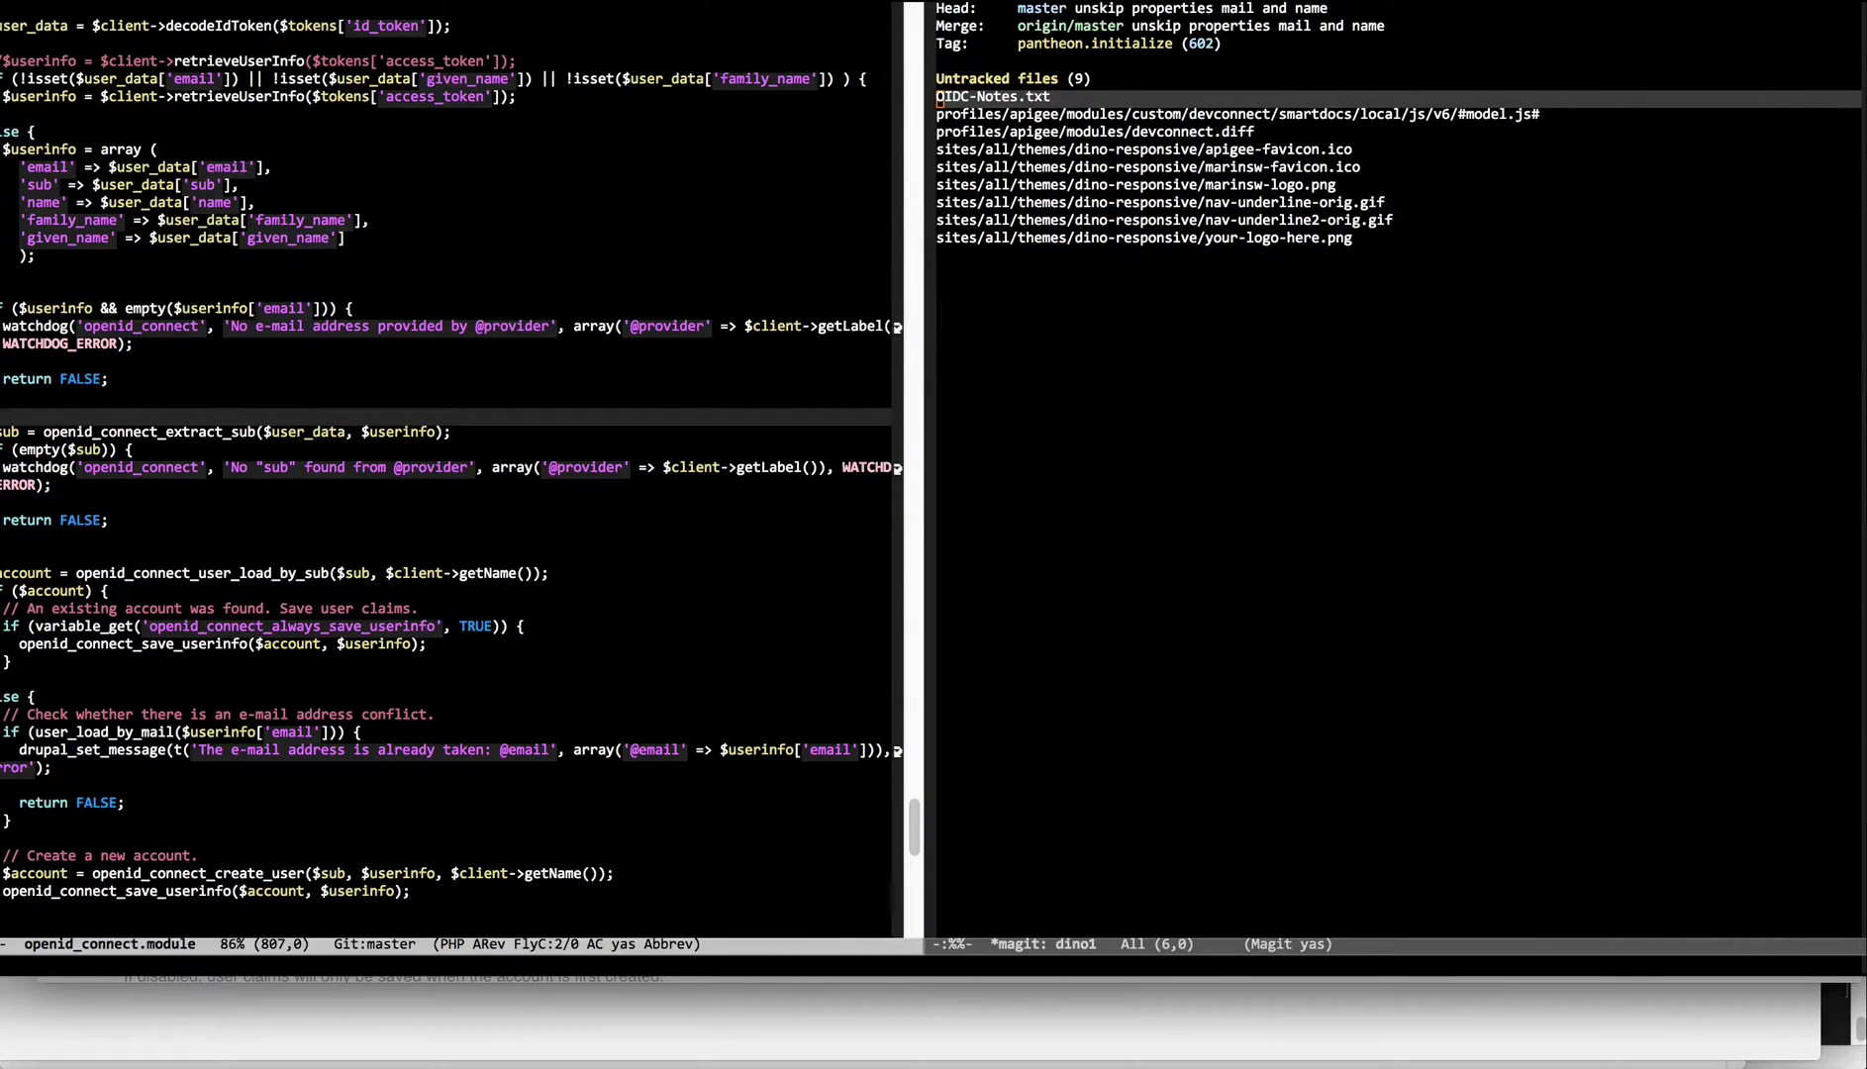
key(super+Tab)
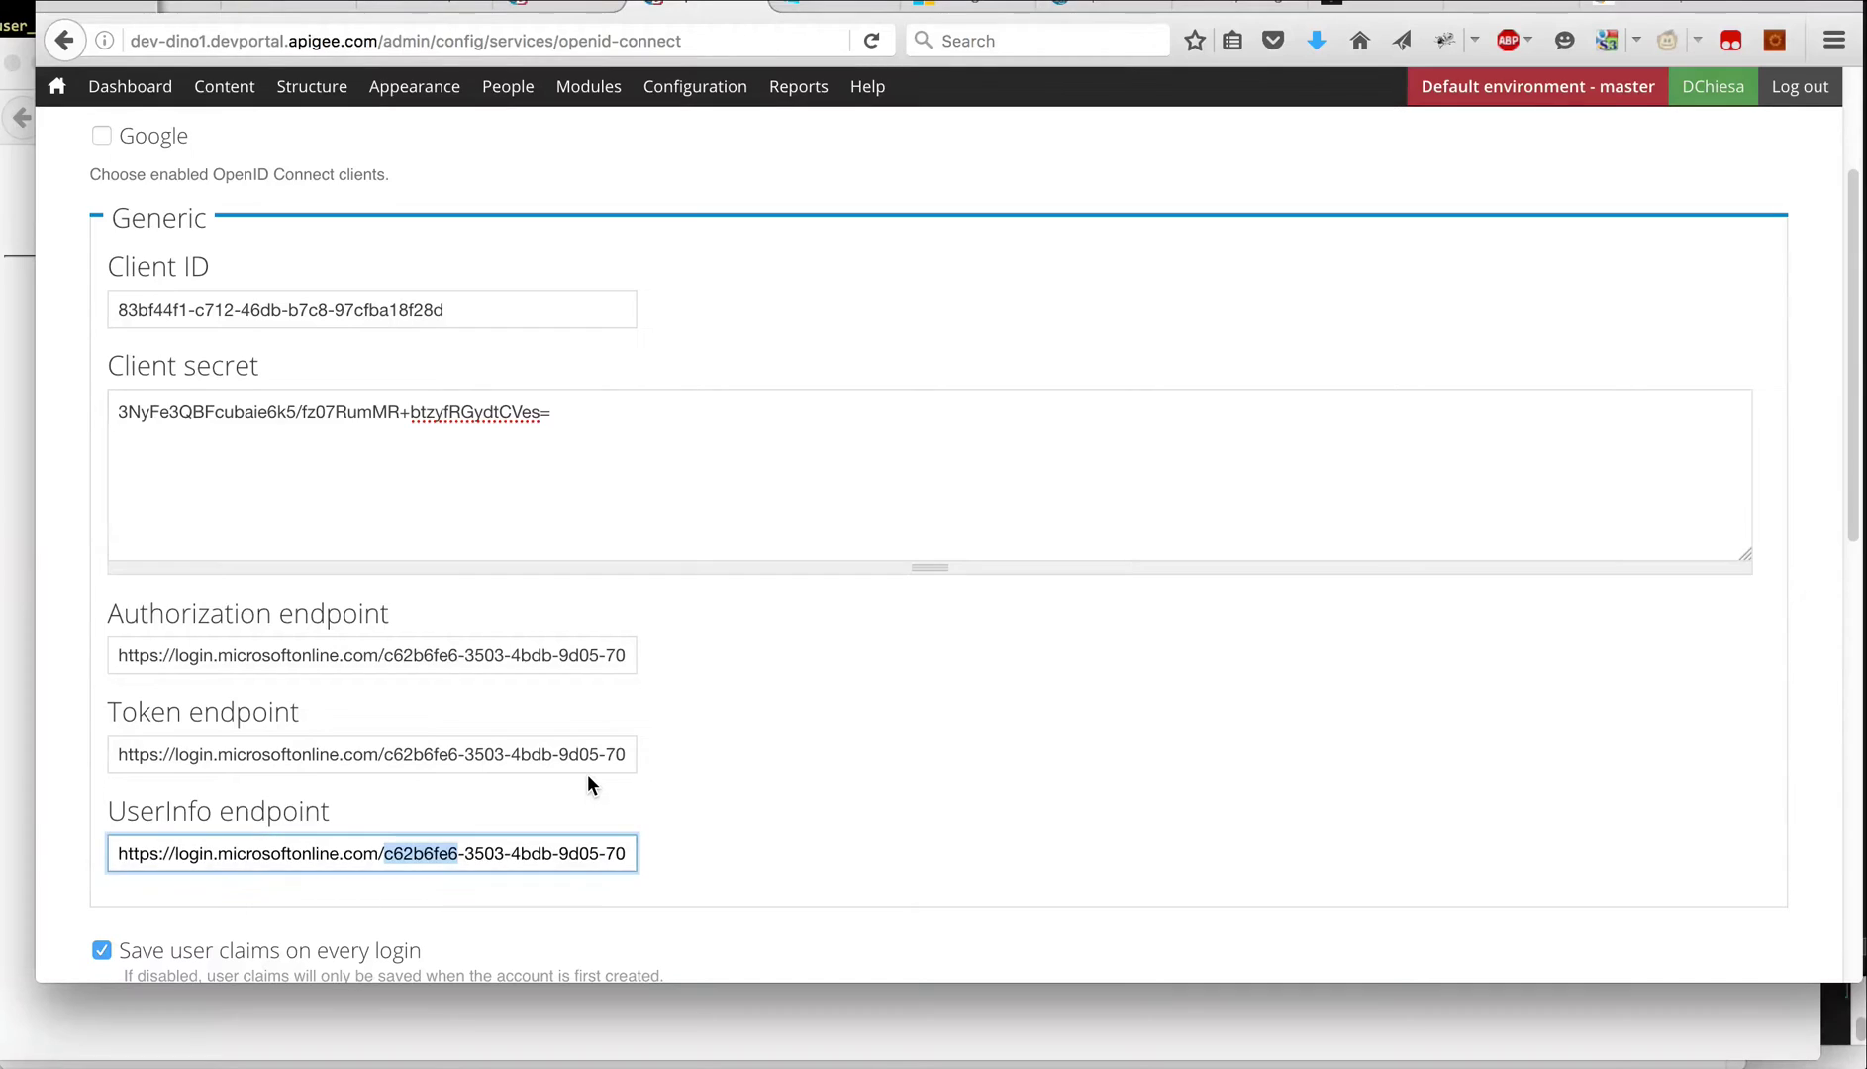